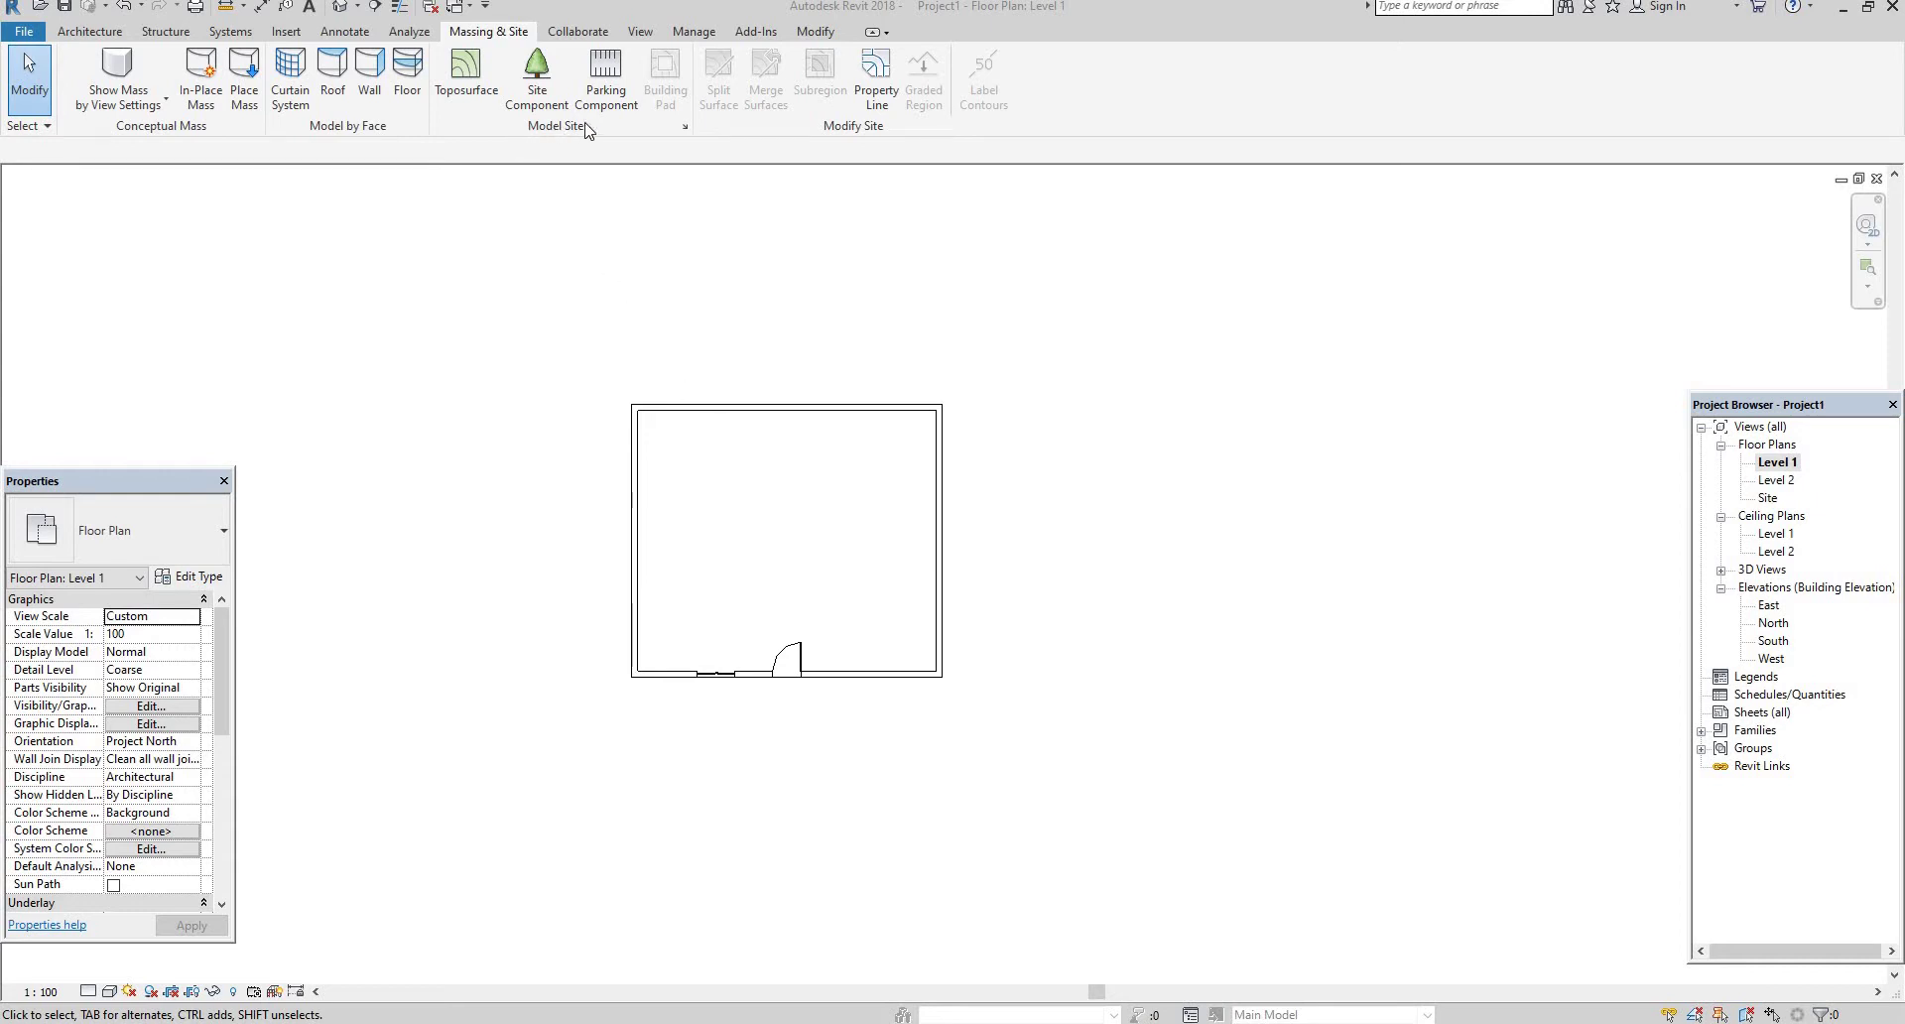
- Switch from the Level 1 plan to the Site floor plan view
left_click(94, 32)
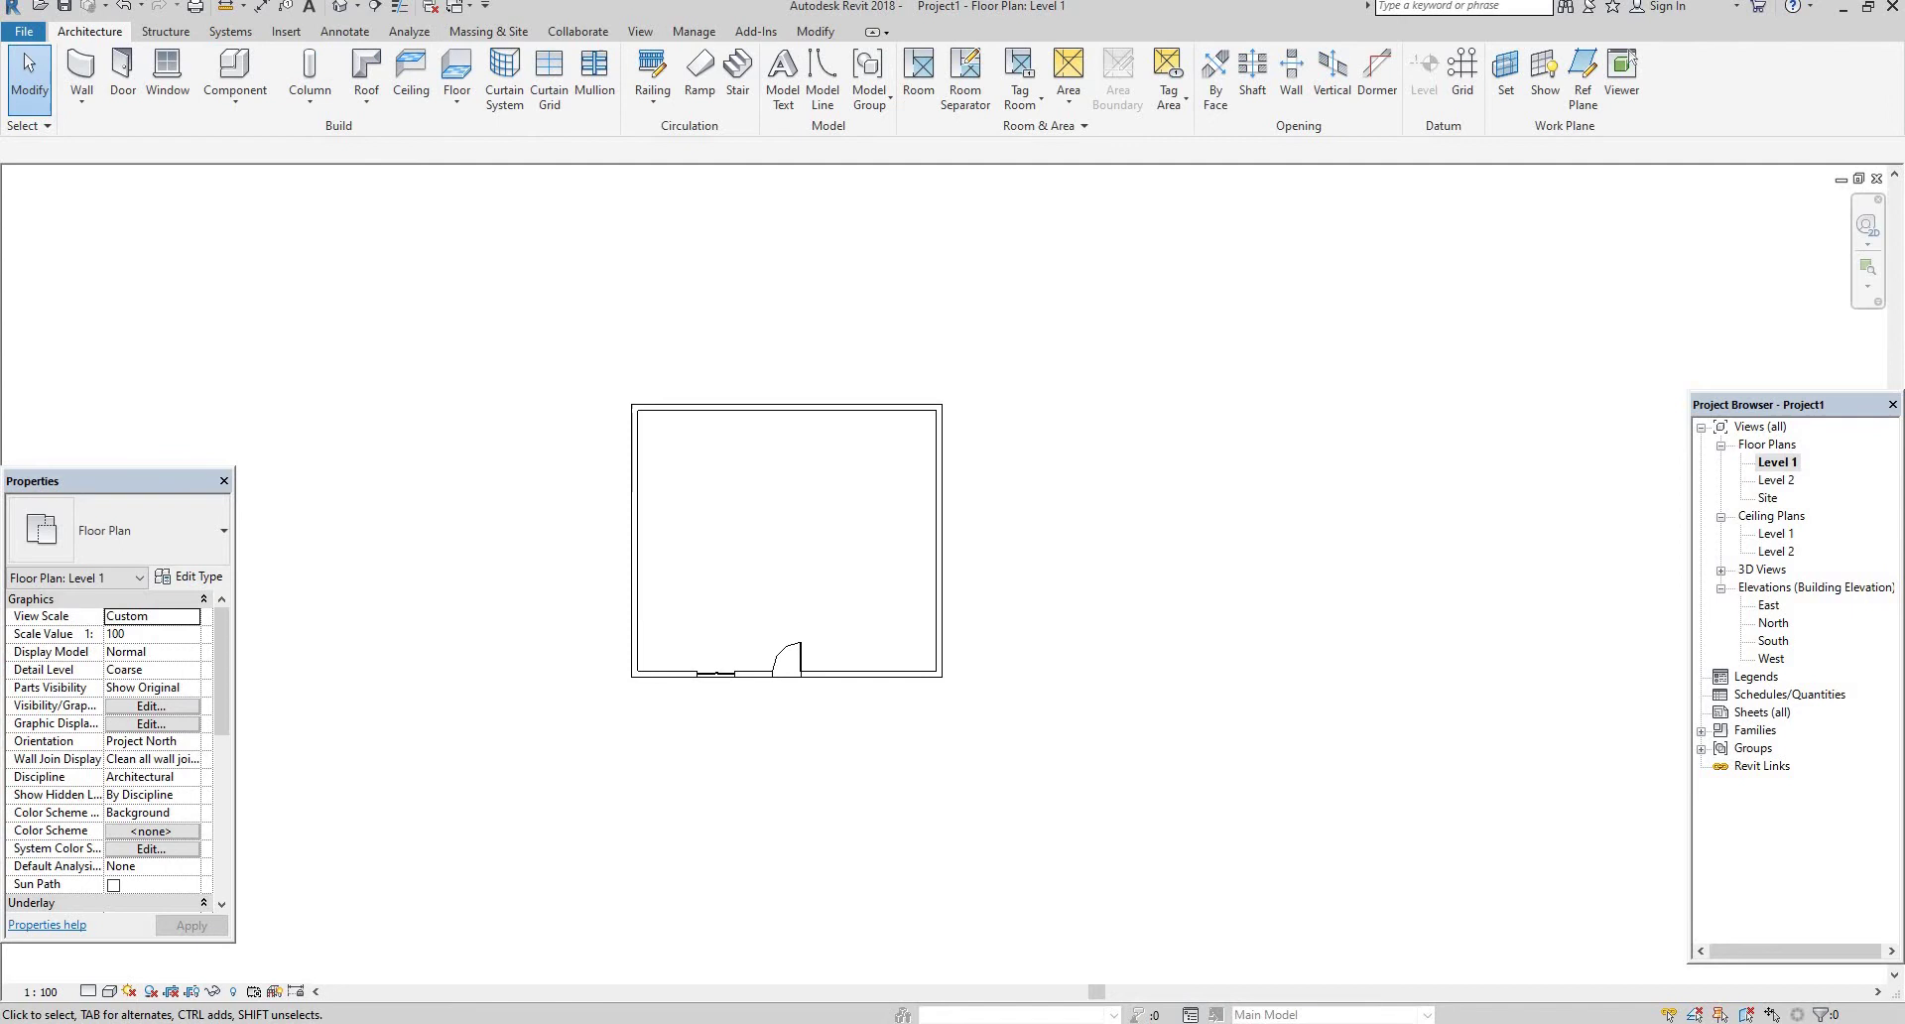
left_click(506, 33)
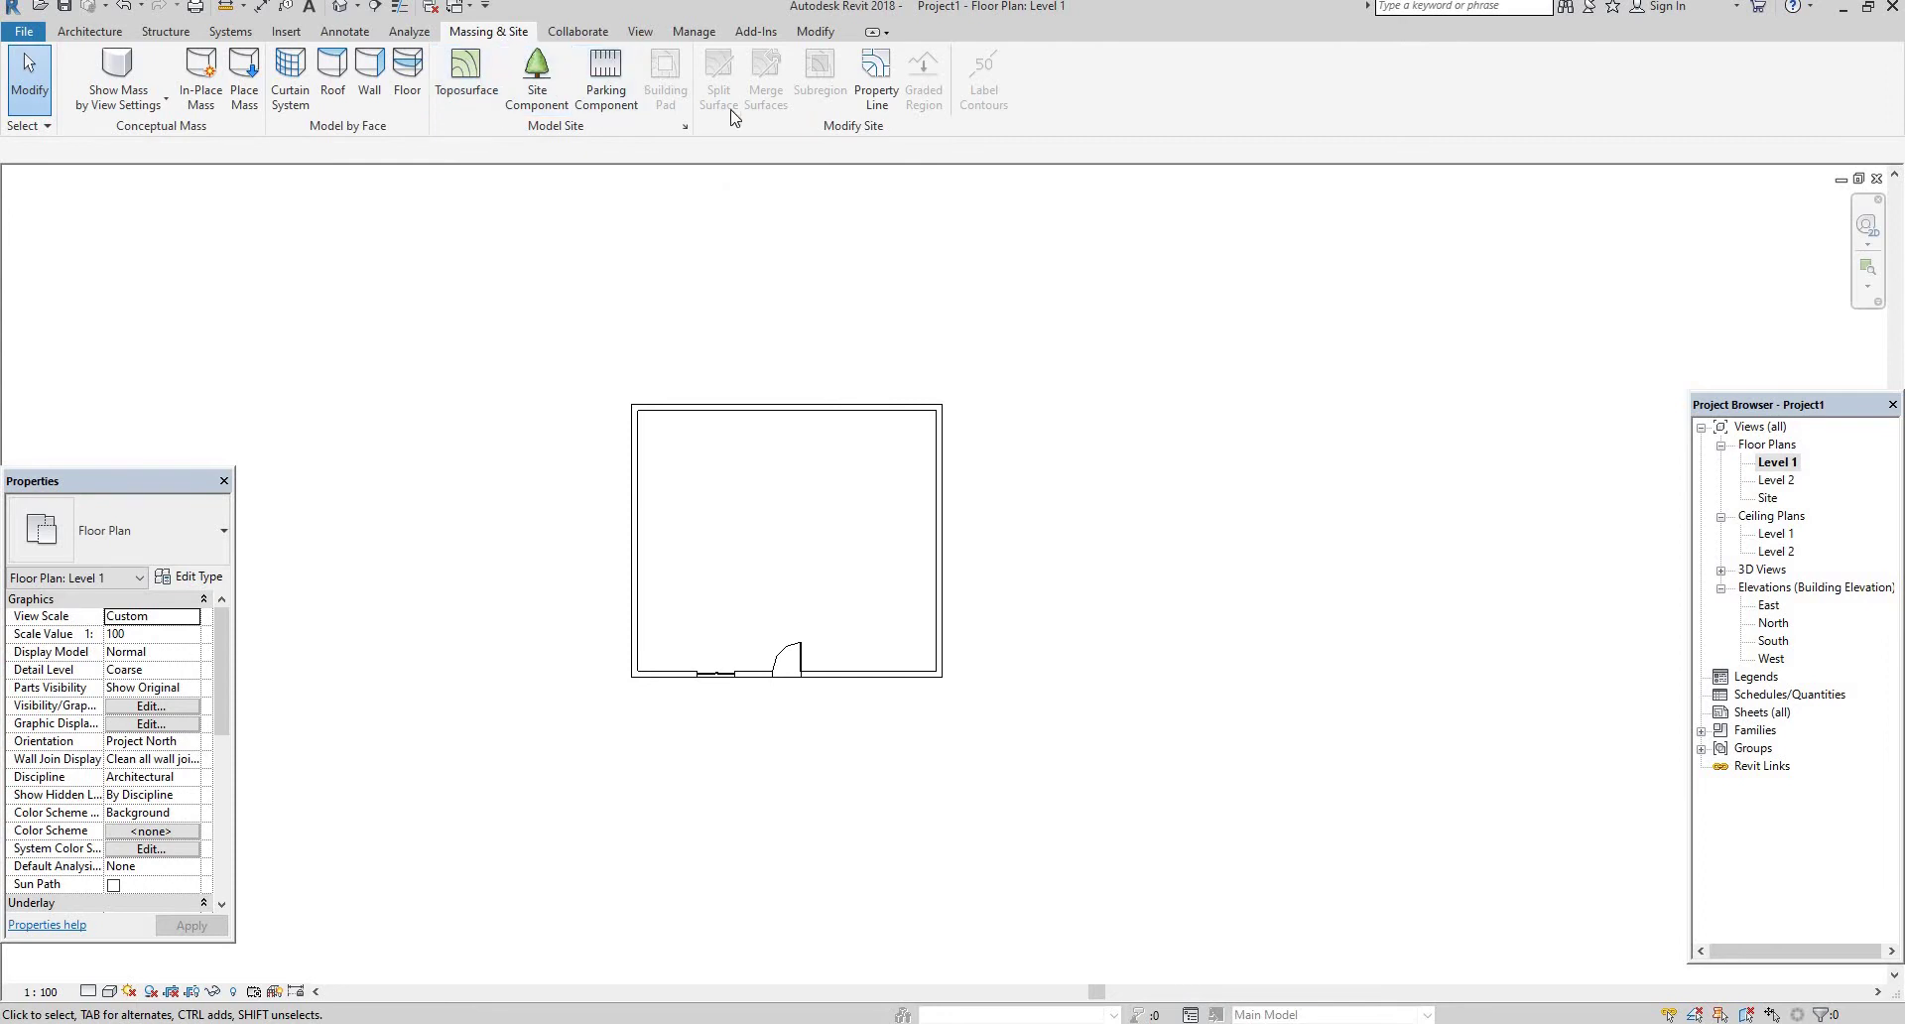
double_click(1768, 498)
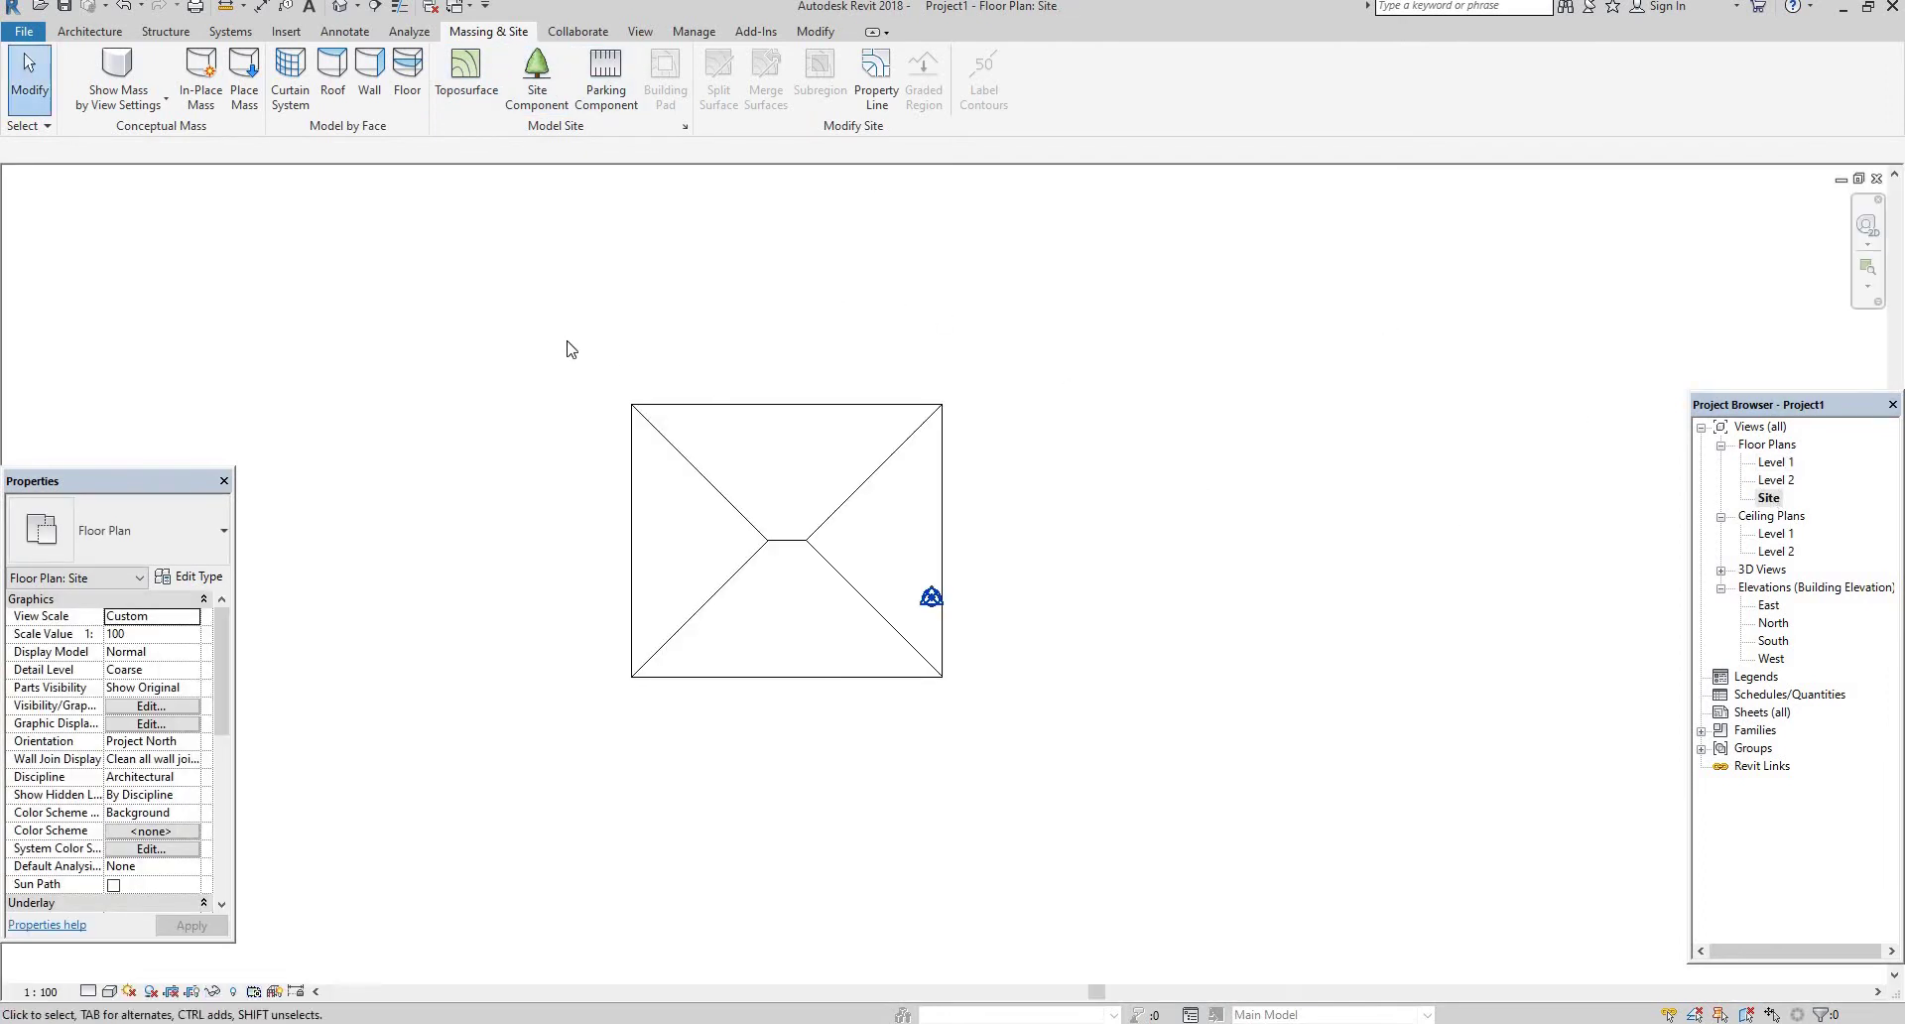
- Start a toposurface and place points below, left and right of the house
left_click(467, 85)
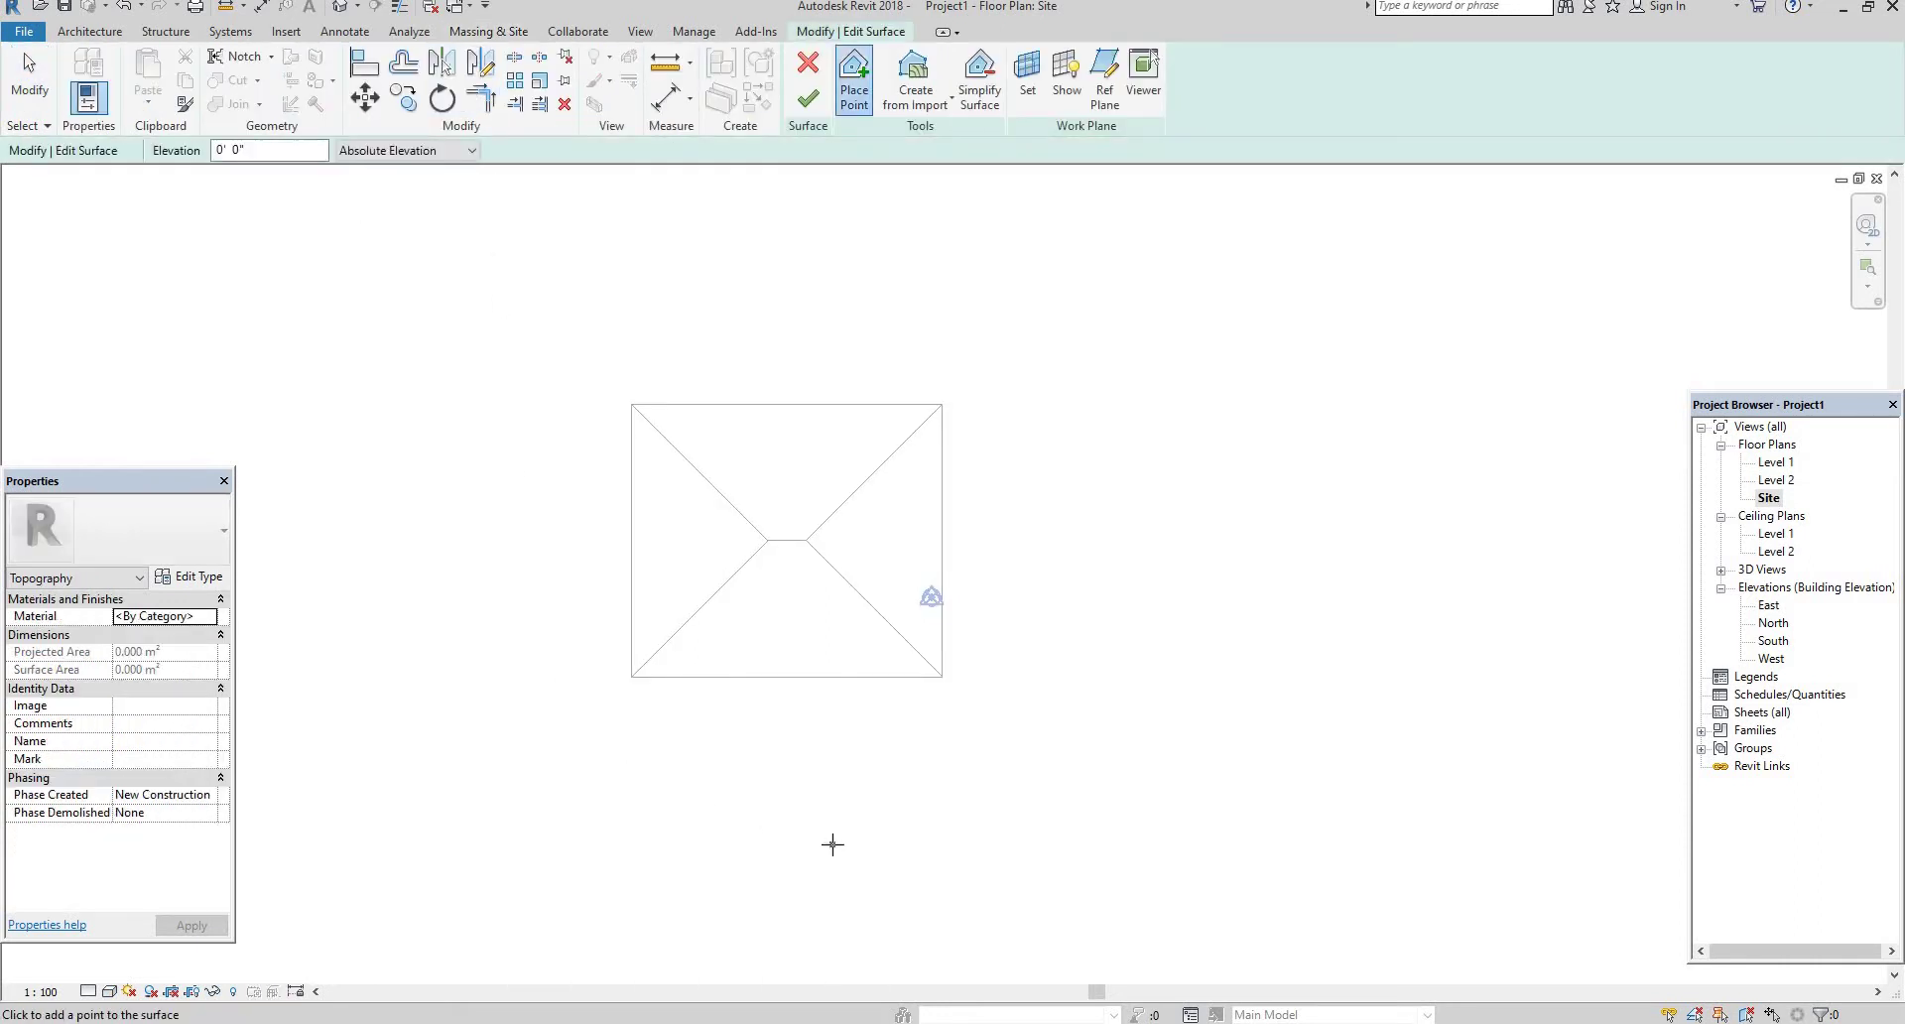
left_click(866, 879)
left_click(753, 862)
left_click(470, 826)
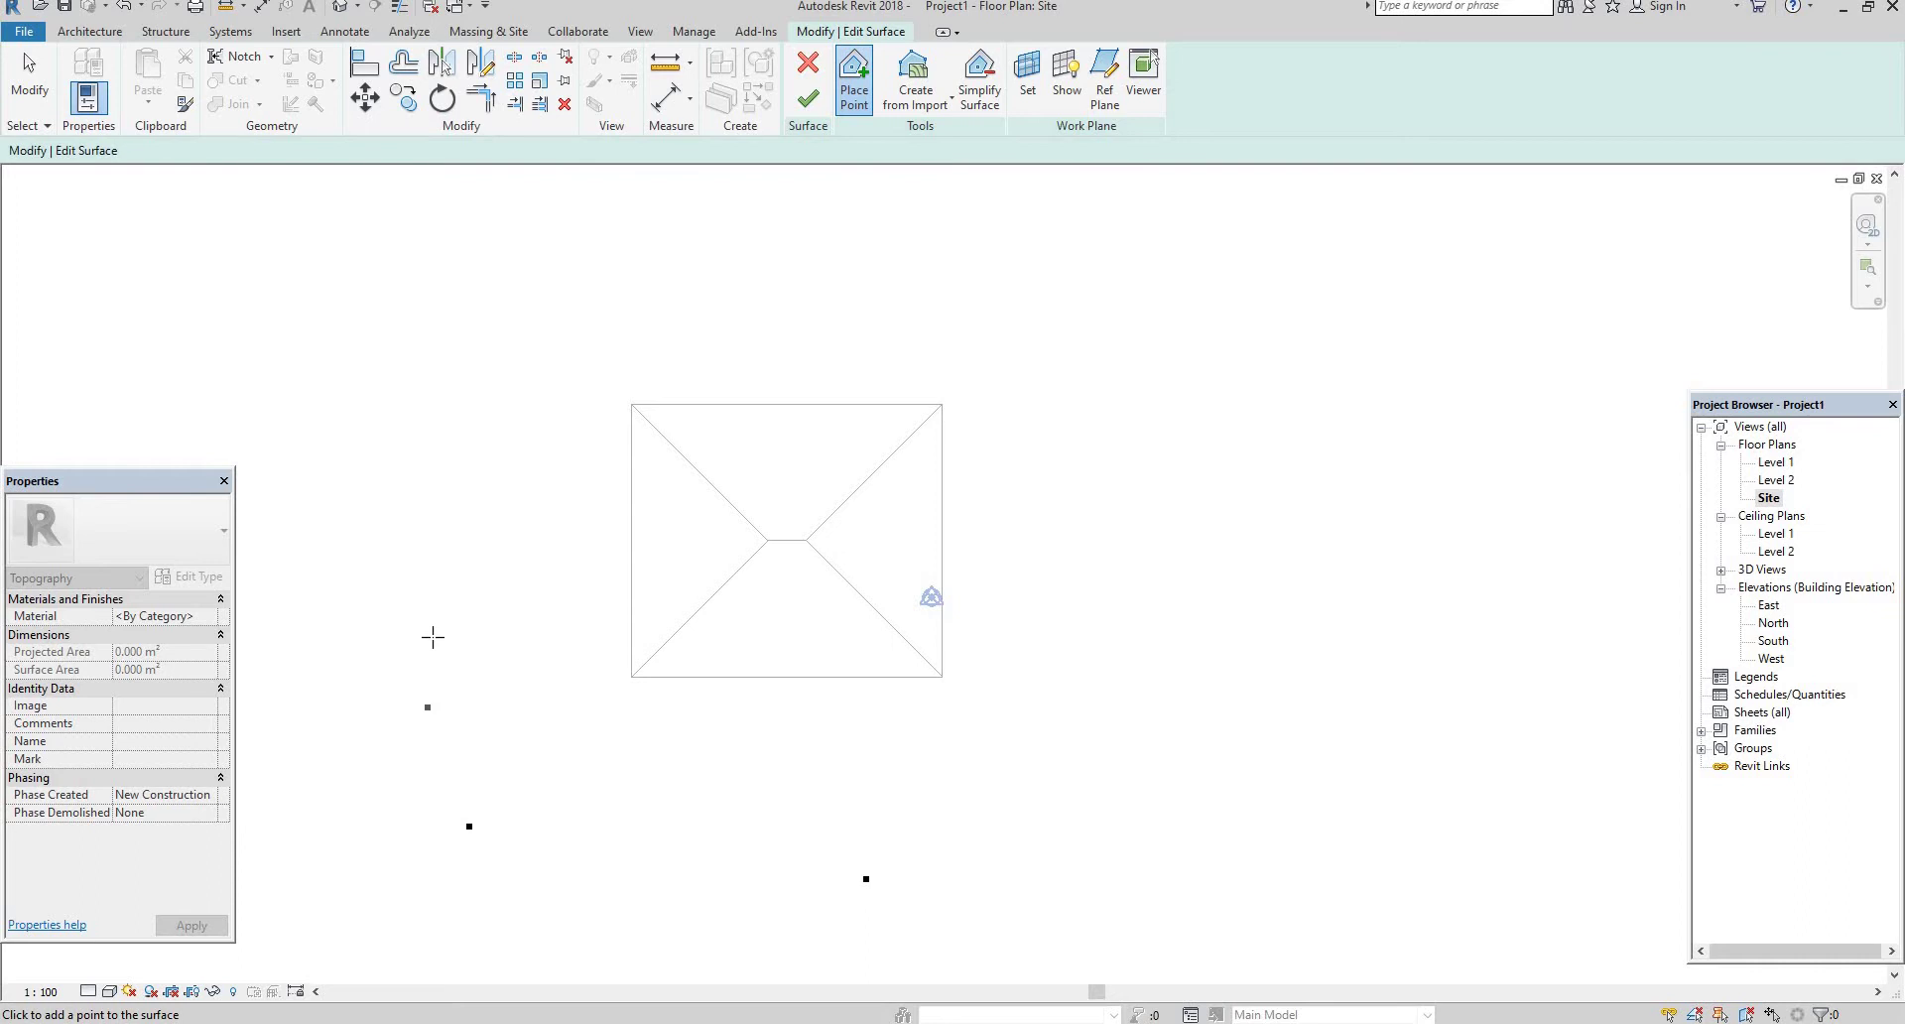
left_click(419, 521)
left_click(459, 465)
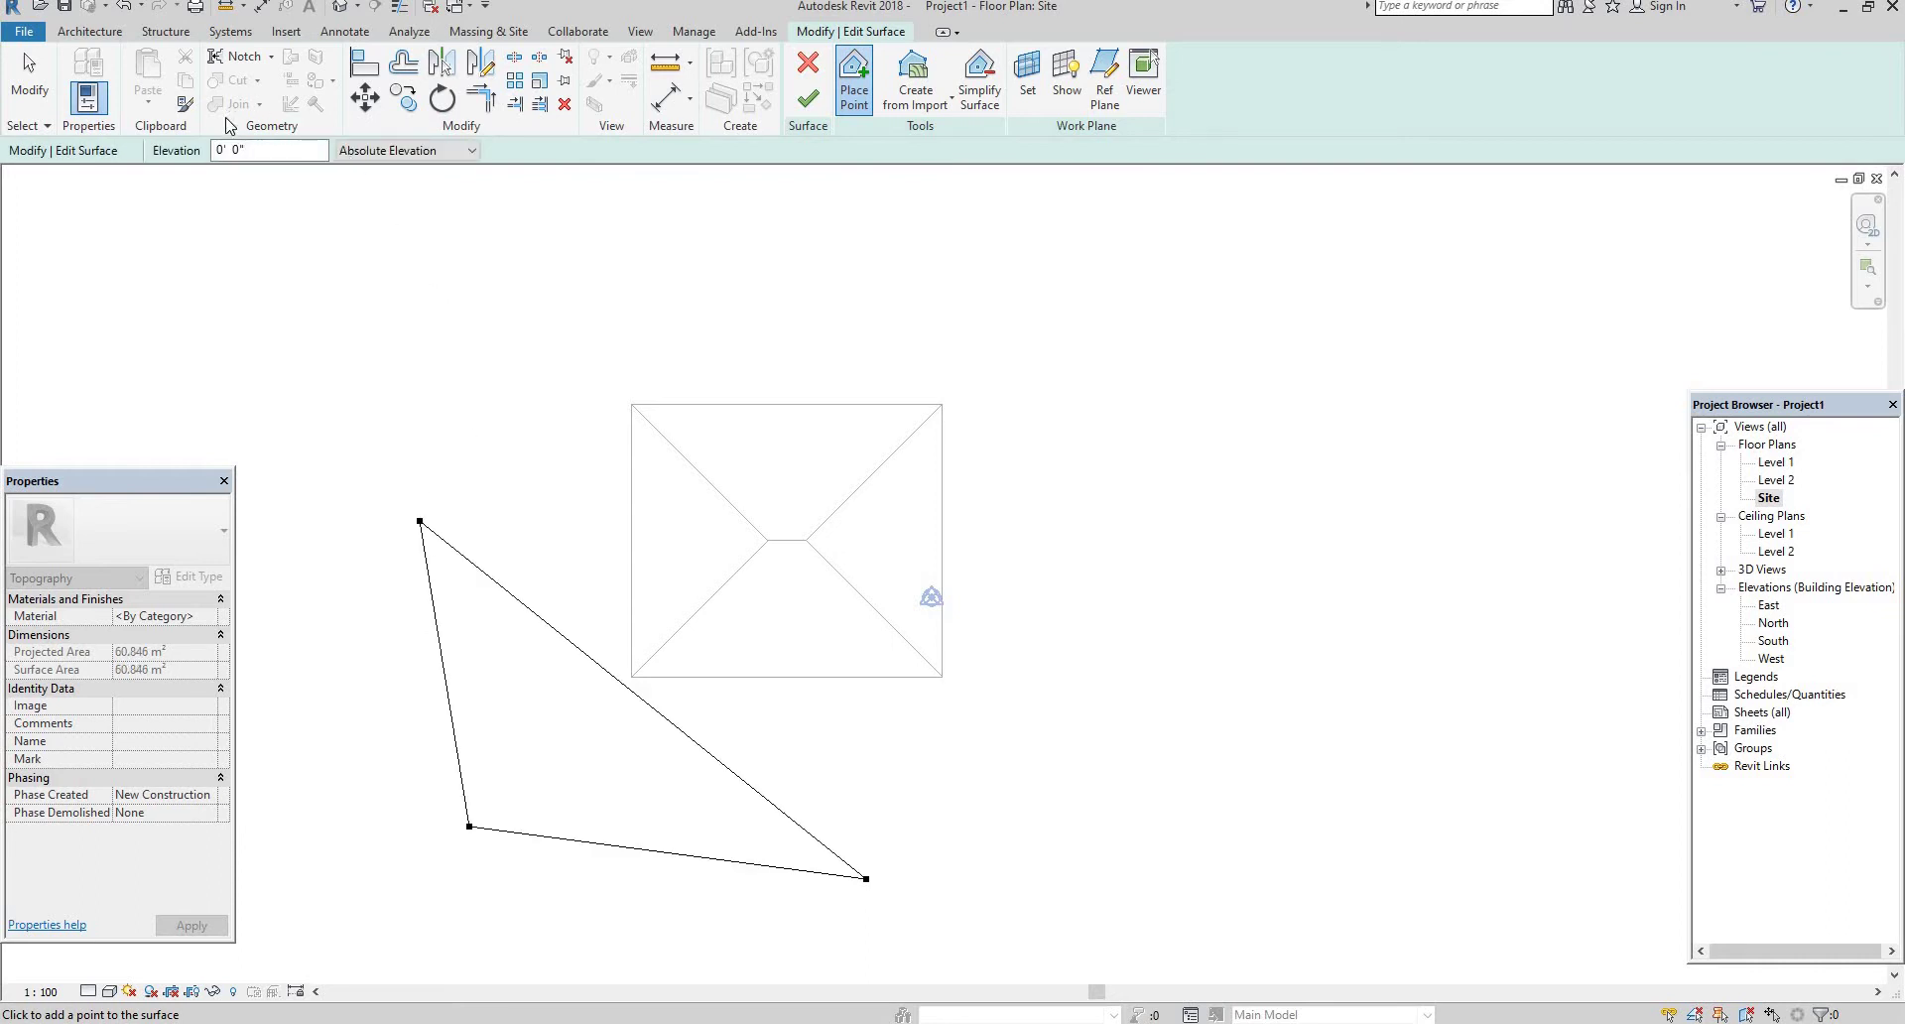
left_click(514, 352)
left_click(1096, 510)
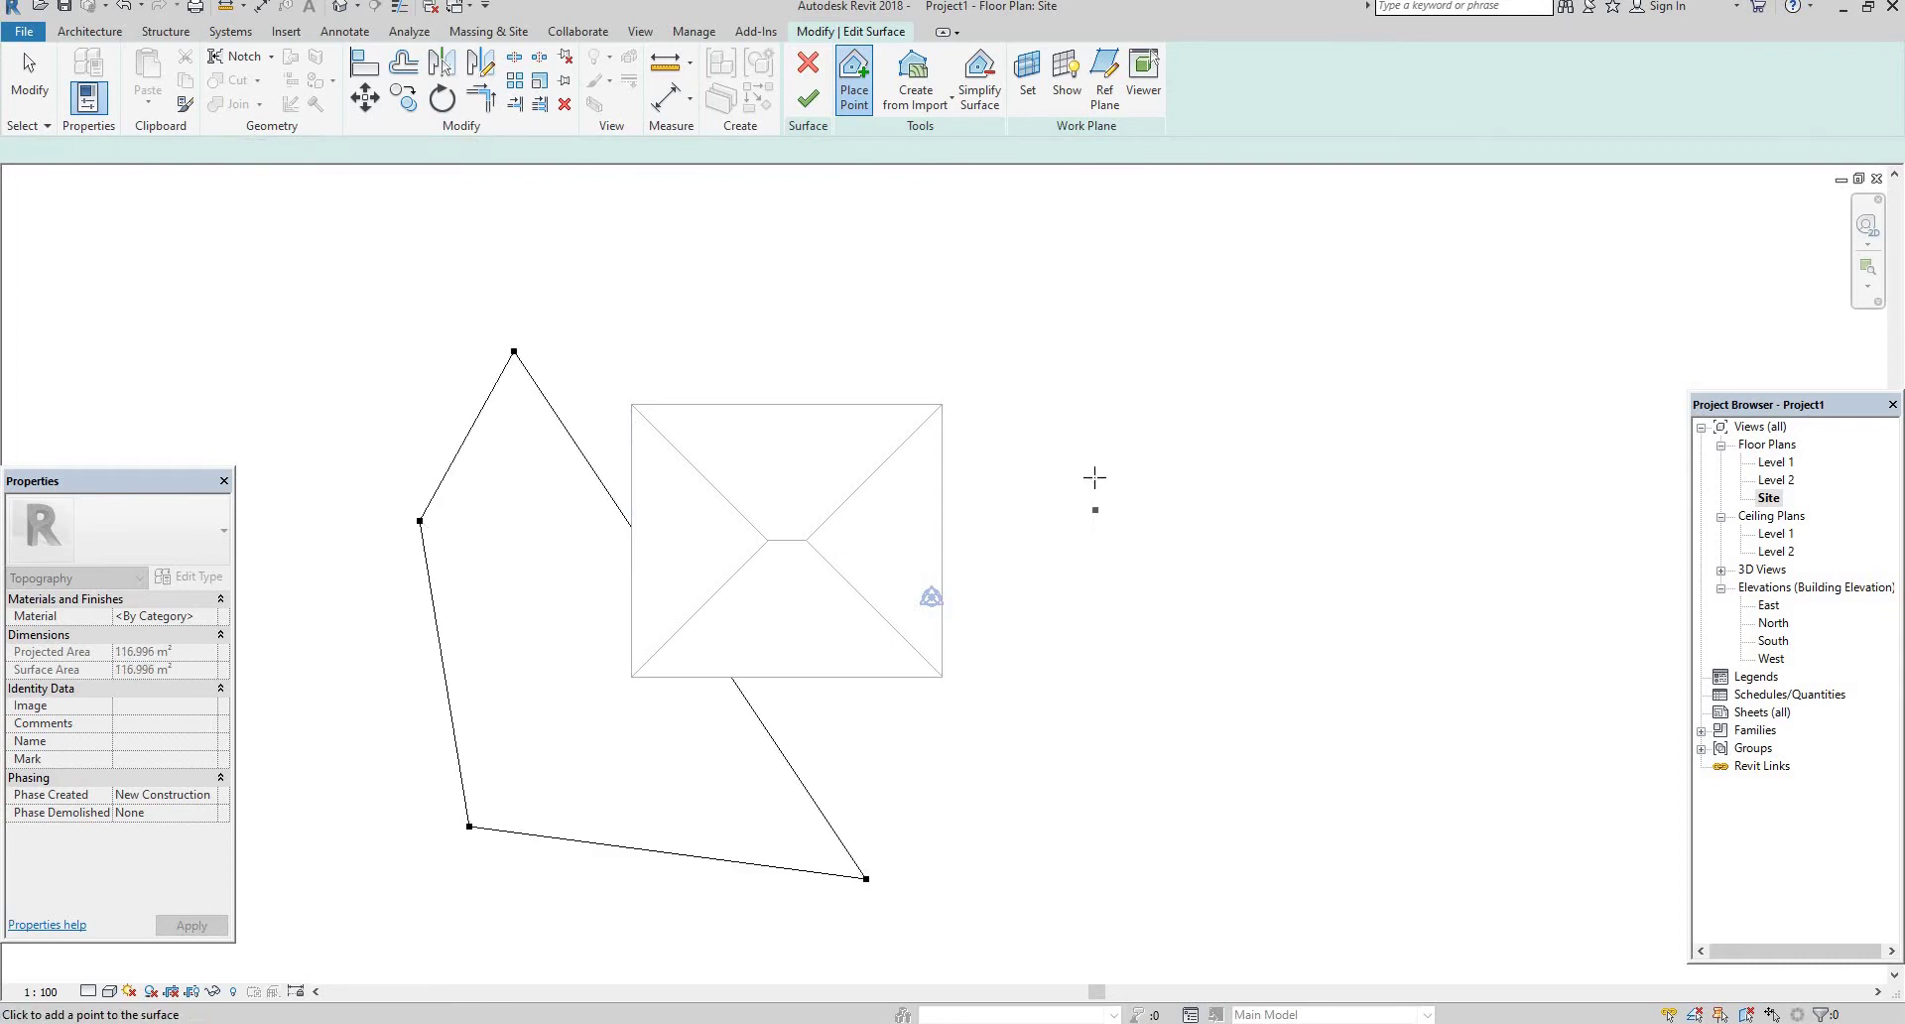
left_click(1084, 409)
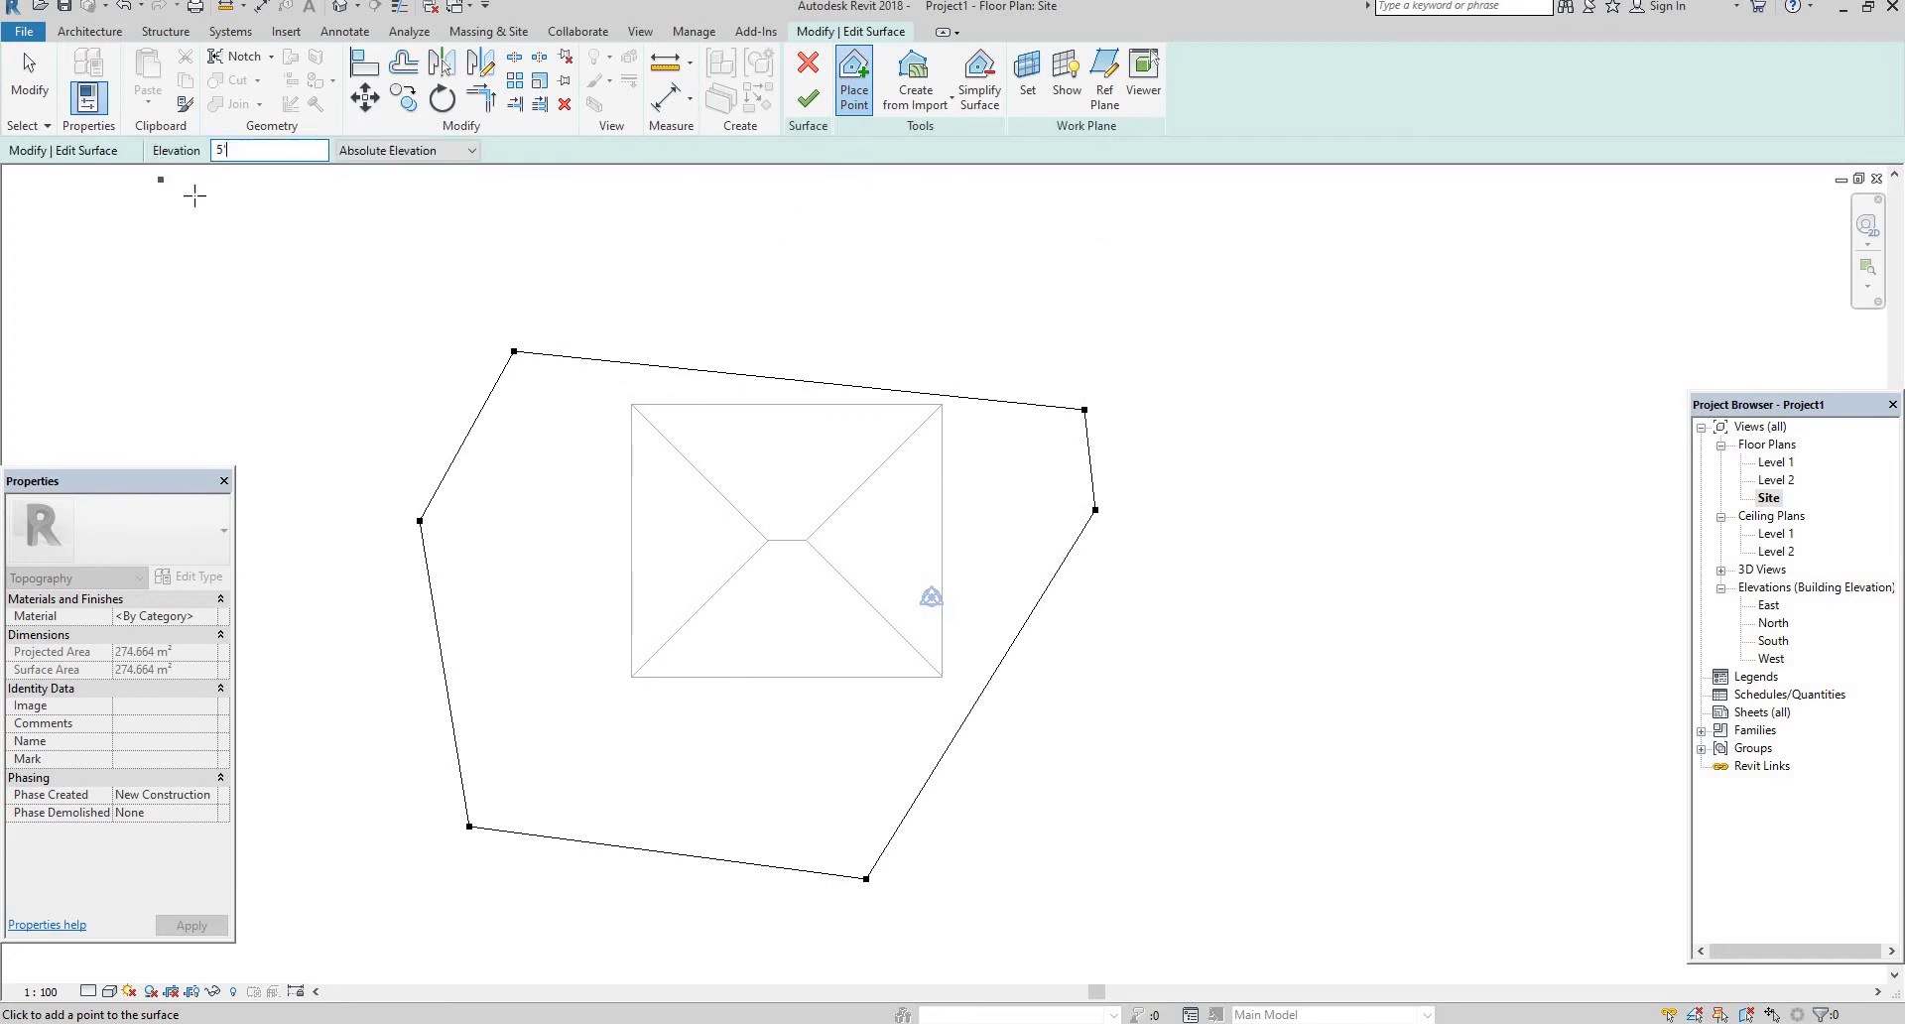
- Add points across the top and down the right side, then finish the surface
left_click(678, 255)
left_click(926, 248)
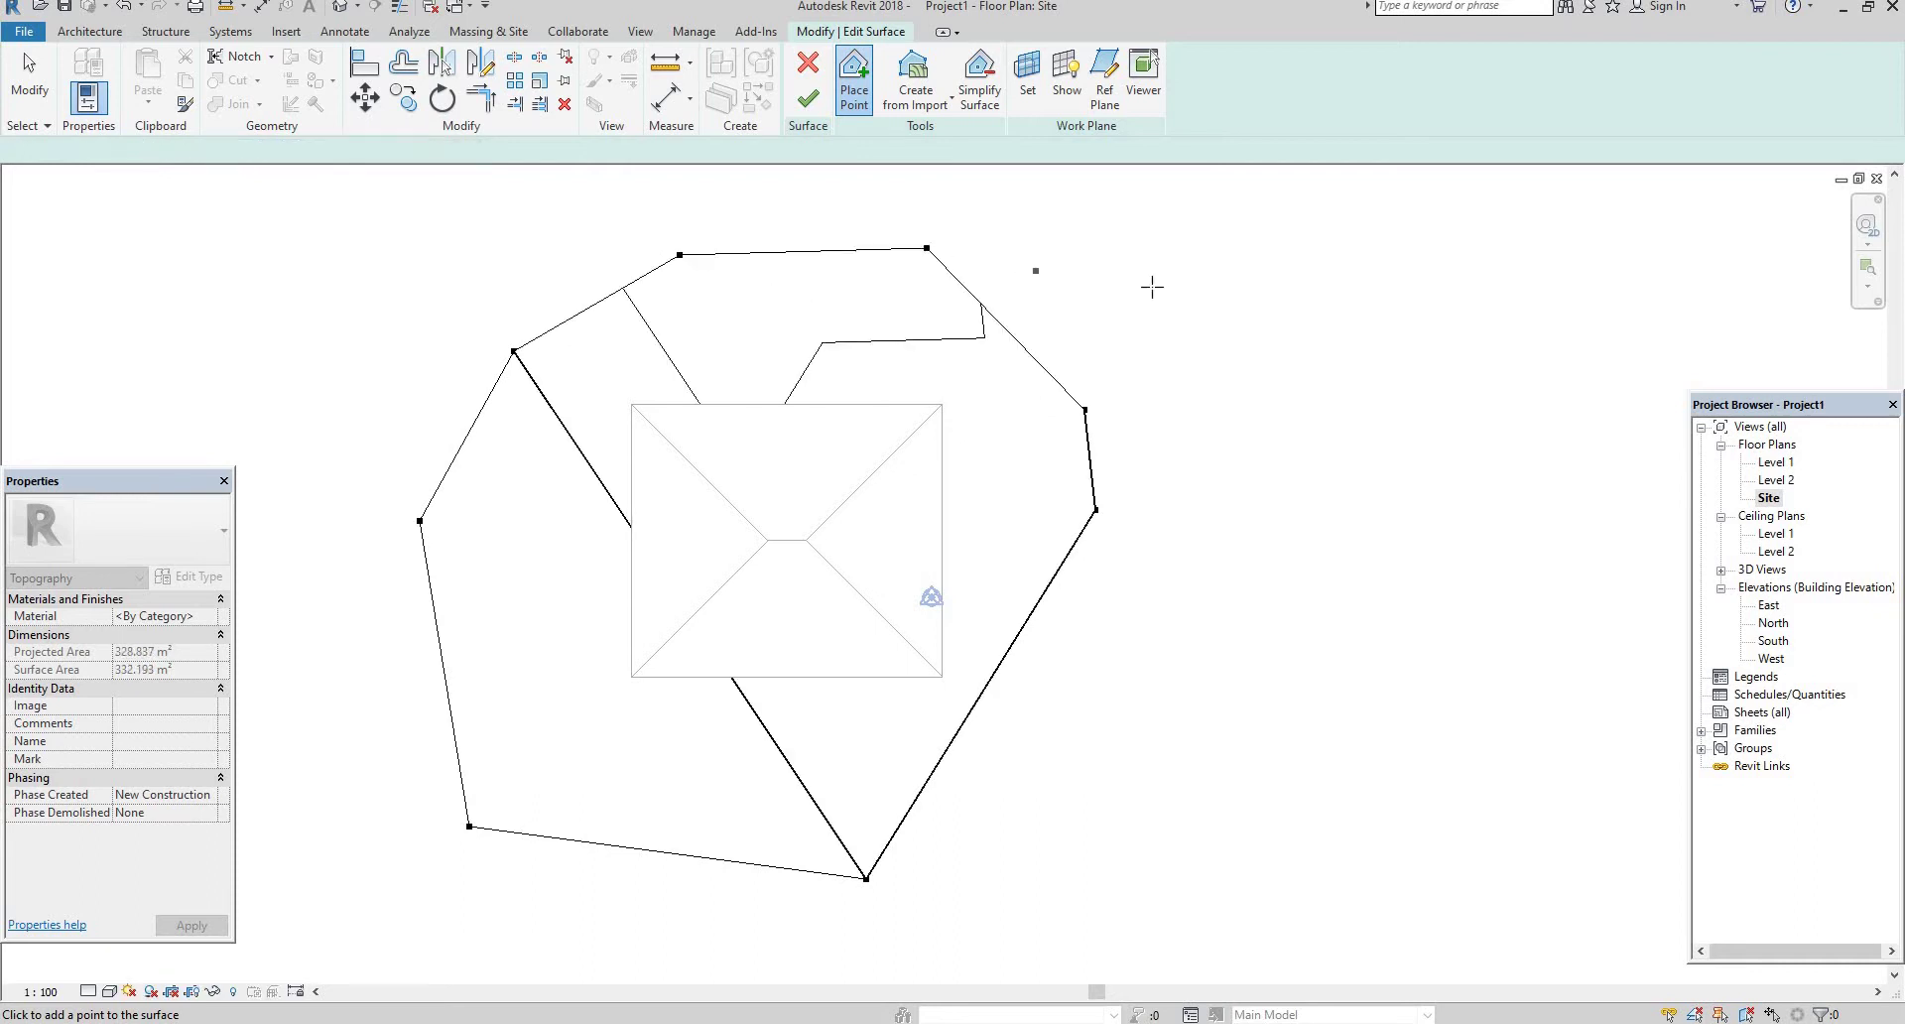
left_click(1154, 286)
left_click(1178, 379)
left_click(1202, 524)
left_click(1208, 616)
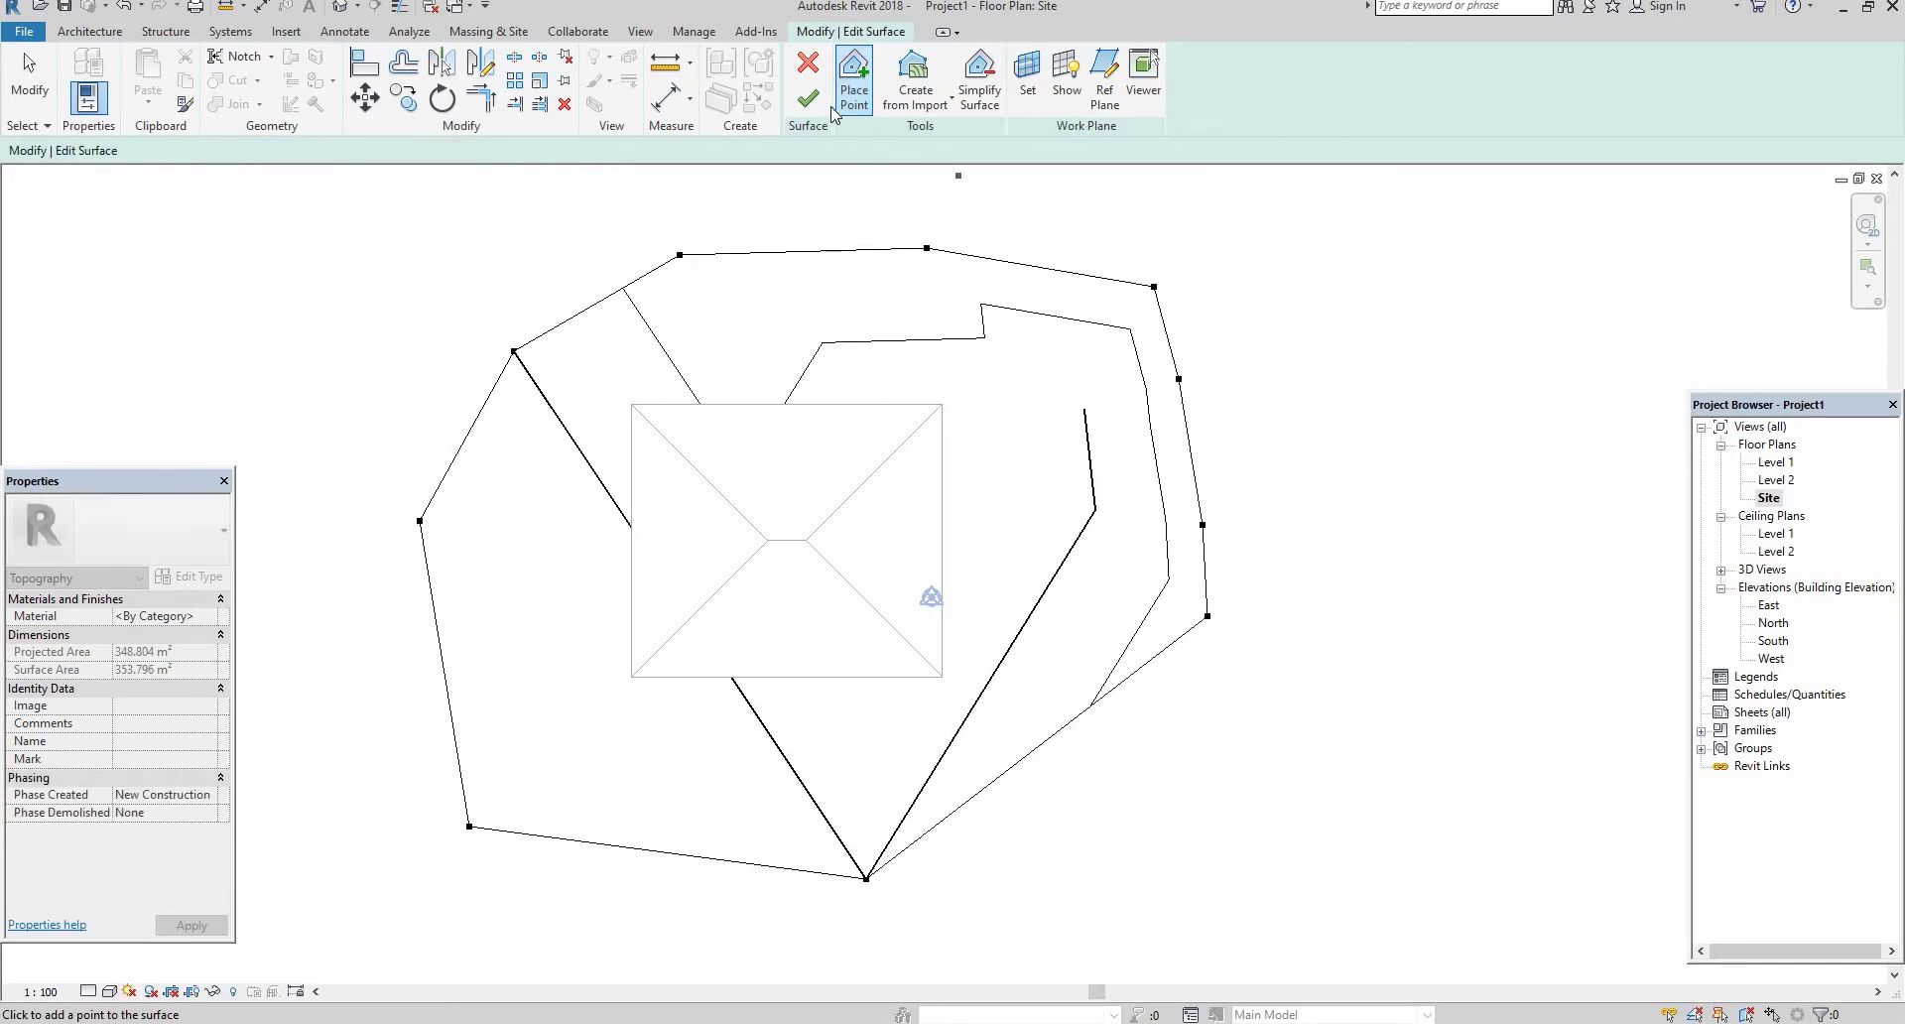
left_click(821, 99)
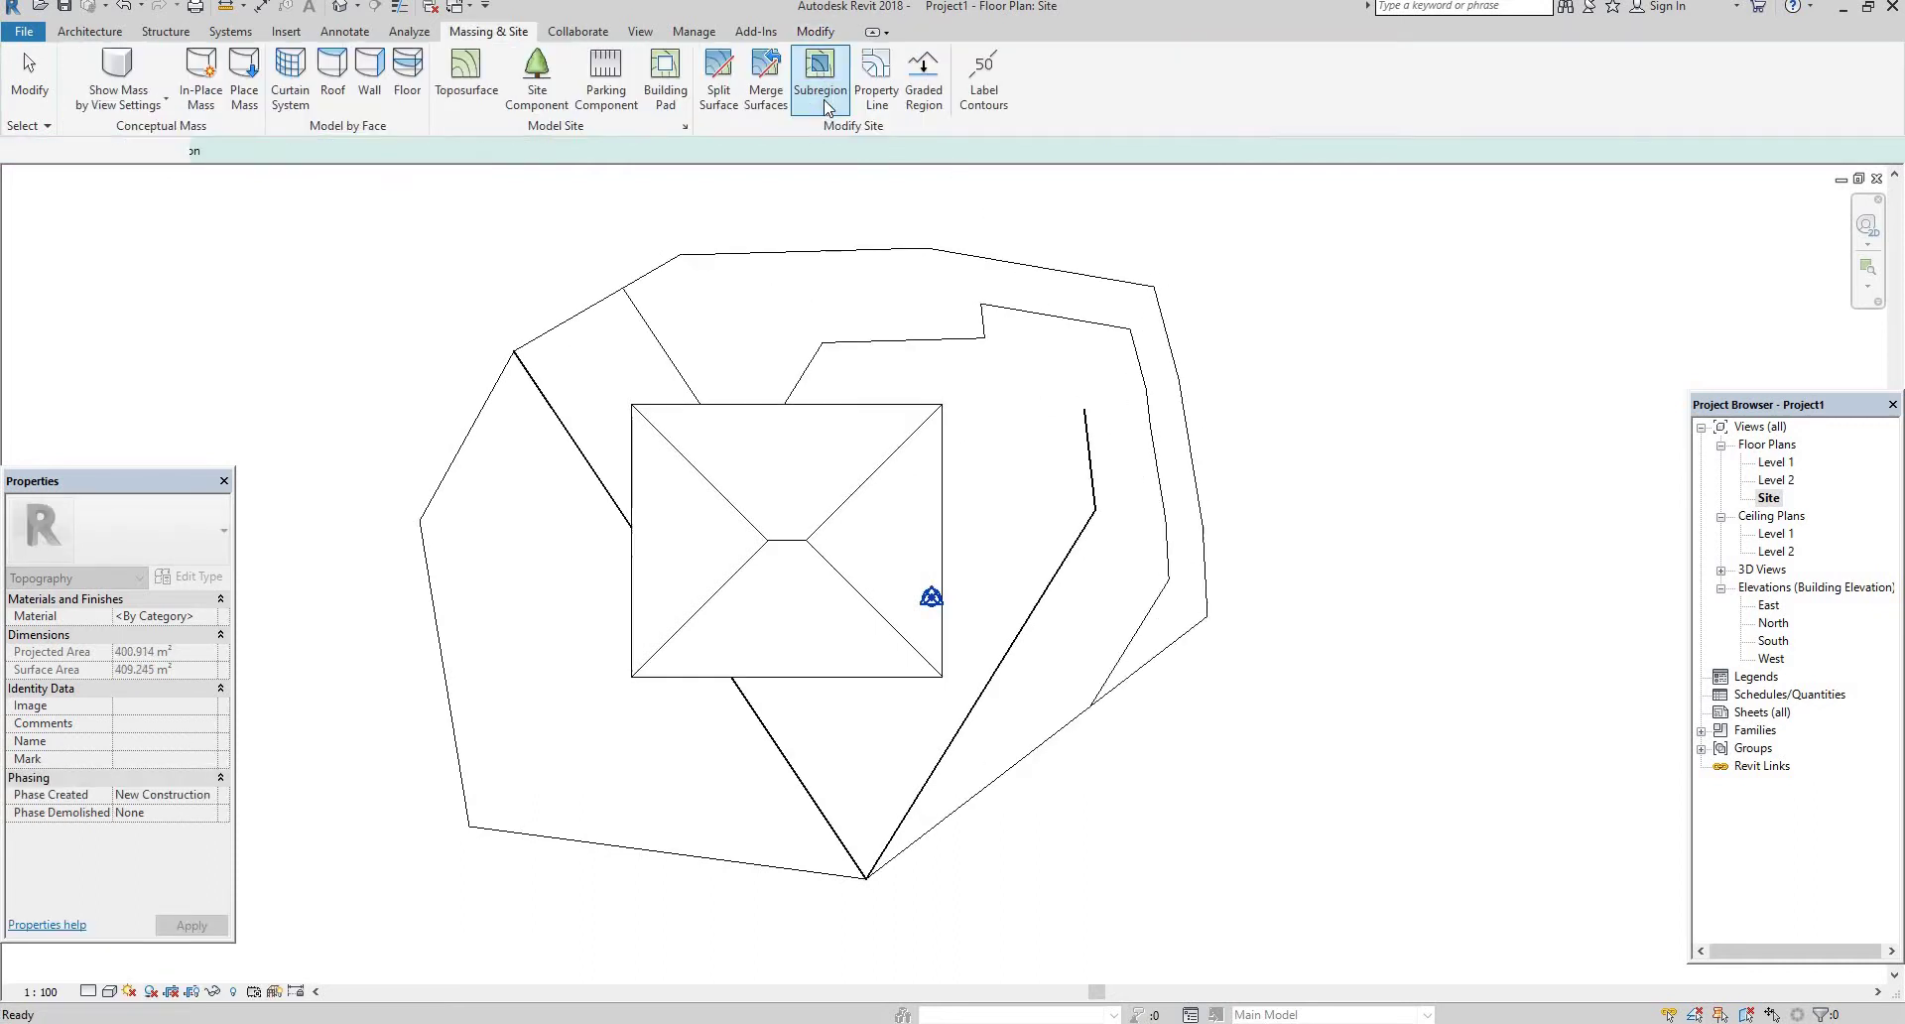
- Open the default 3D view and orbit to a low front view of the house on the toposurface
left_click(340, 6)
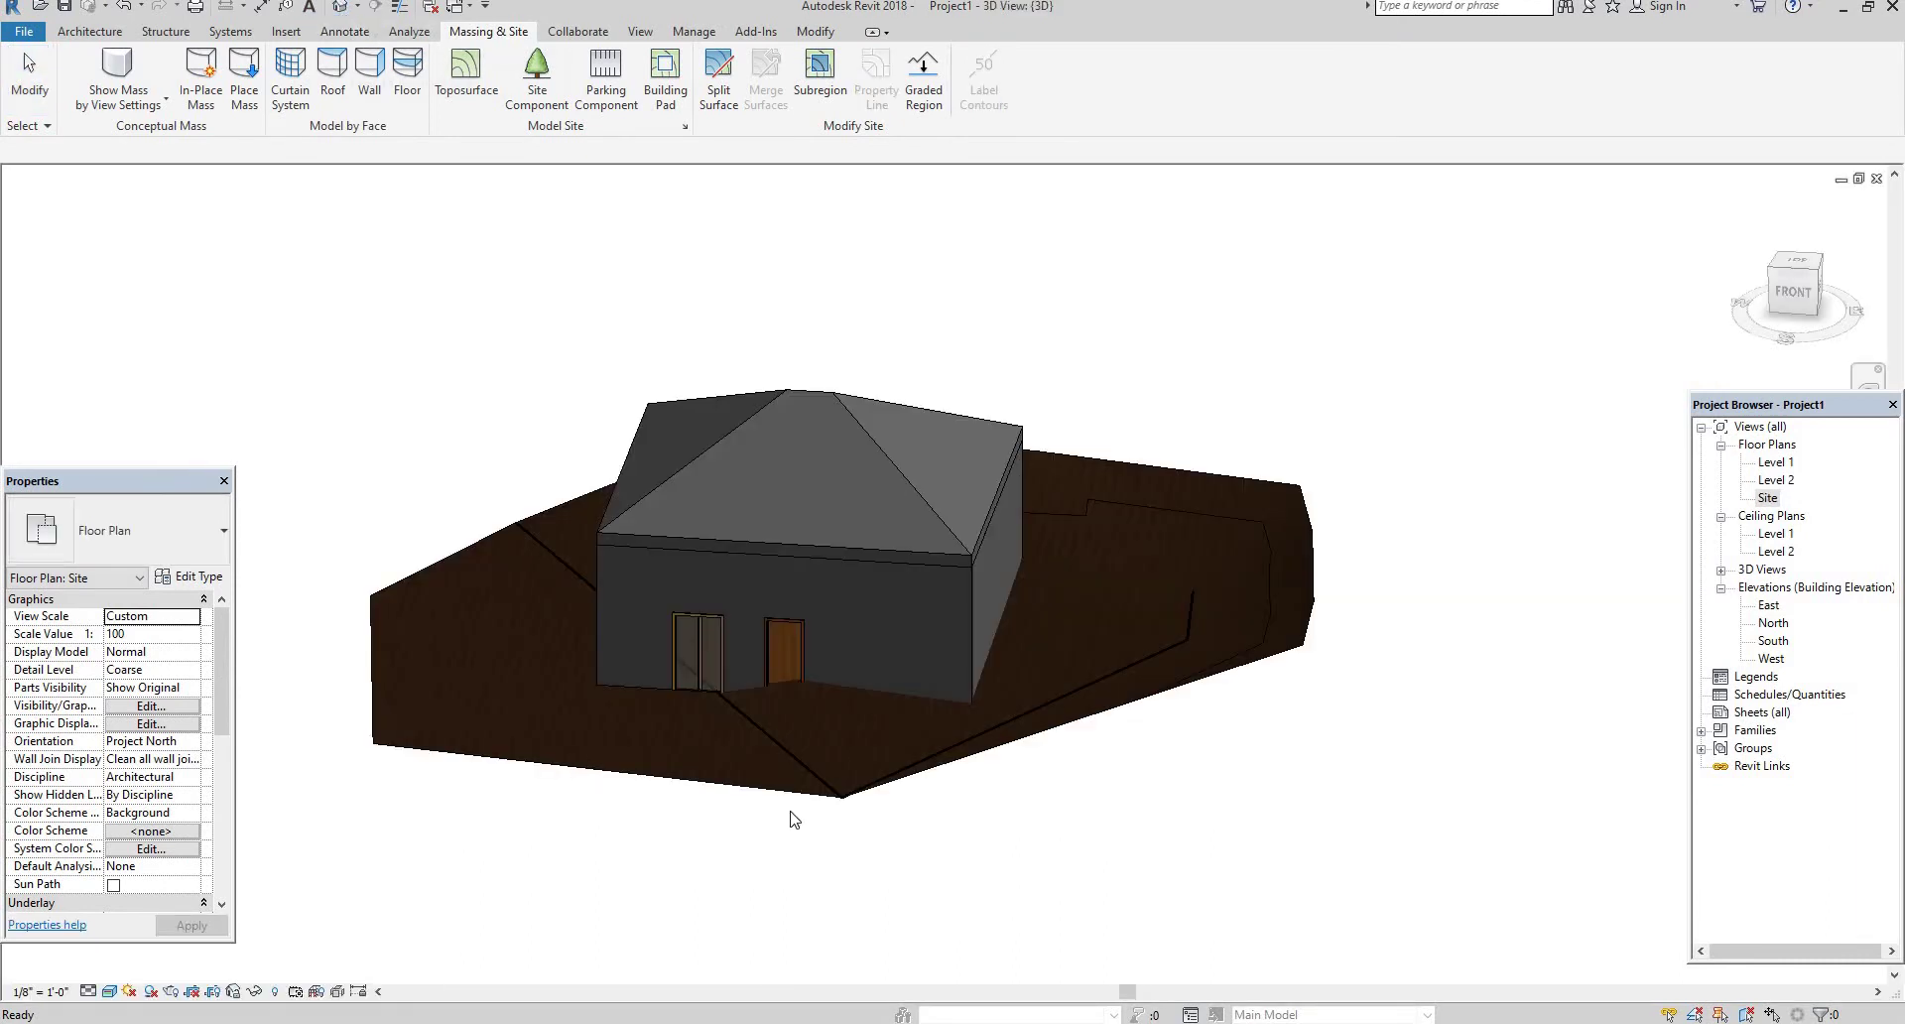
middle_click_drag(794, 819, 691, 692, "shift")
left_click(710, 682)
scroll(685, 742, "up", 2)
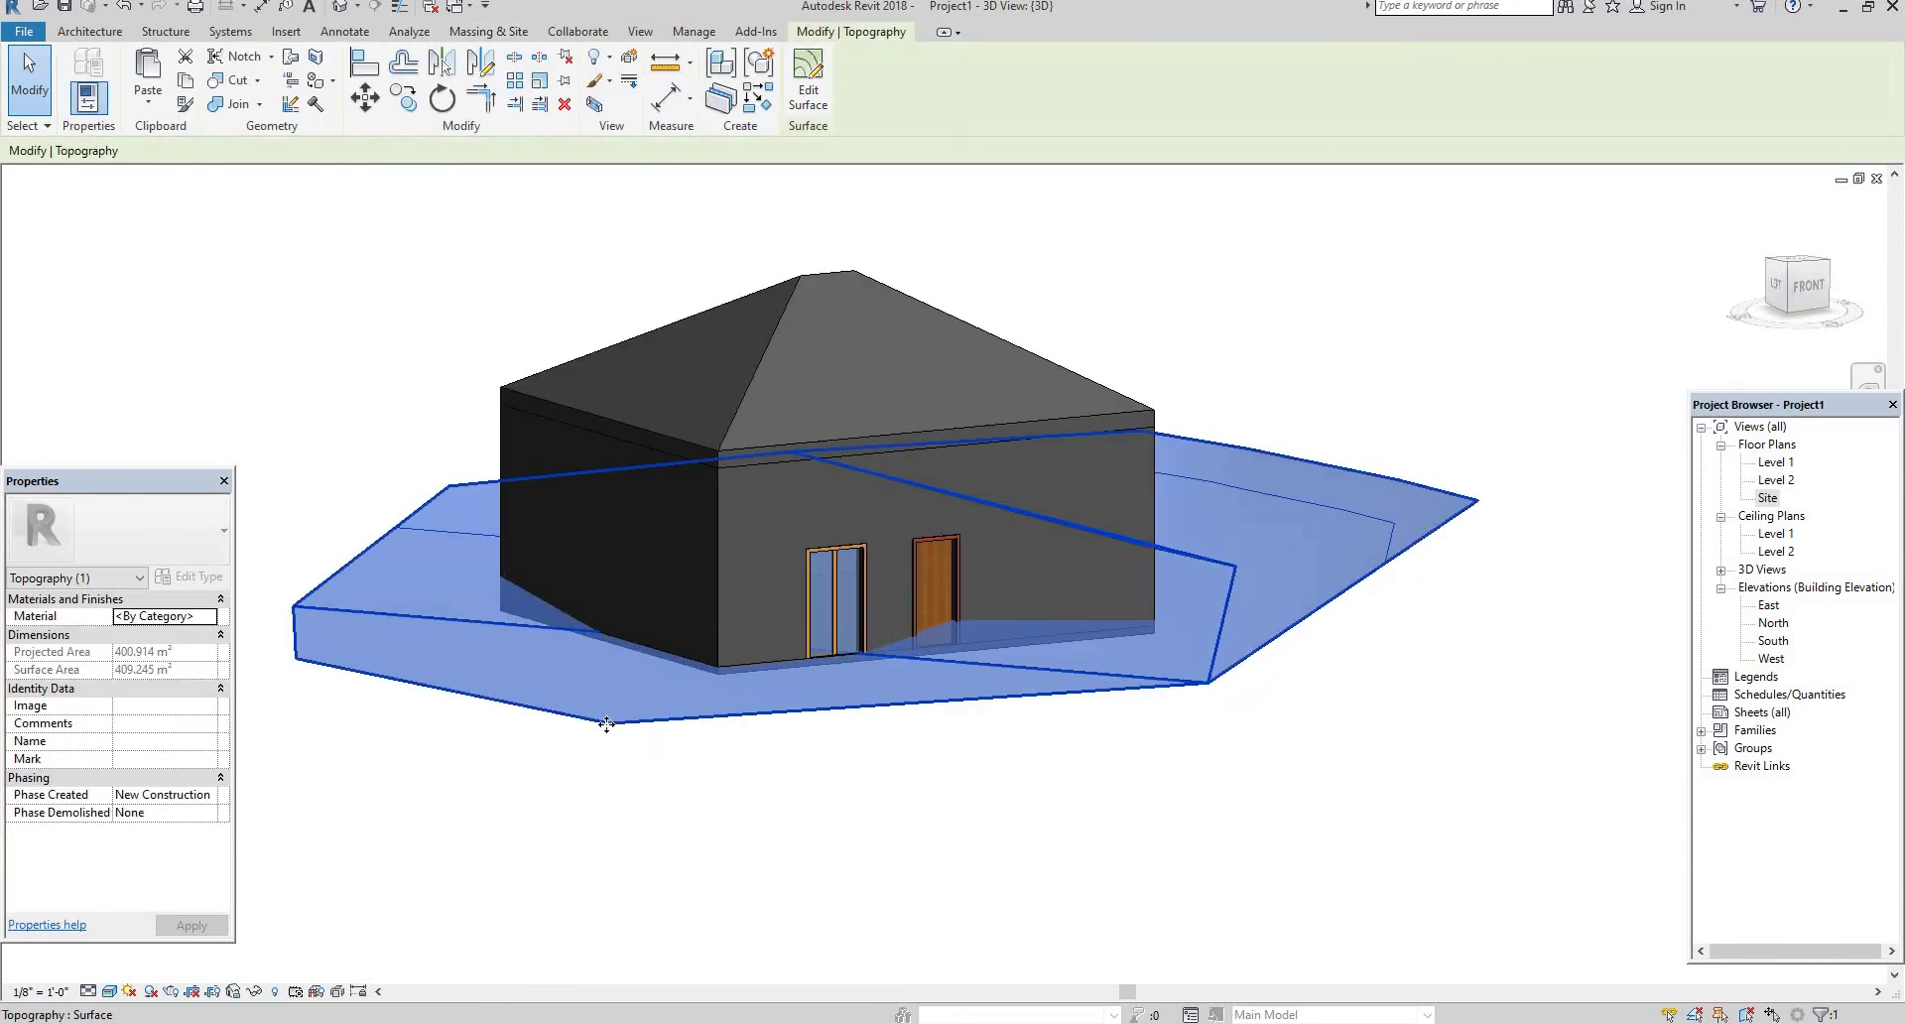
middle_click_drag(899, 662, 734, 724, "shift")
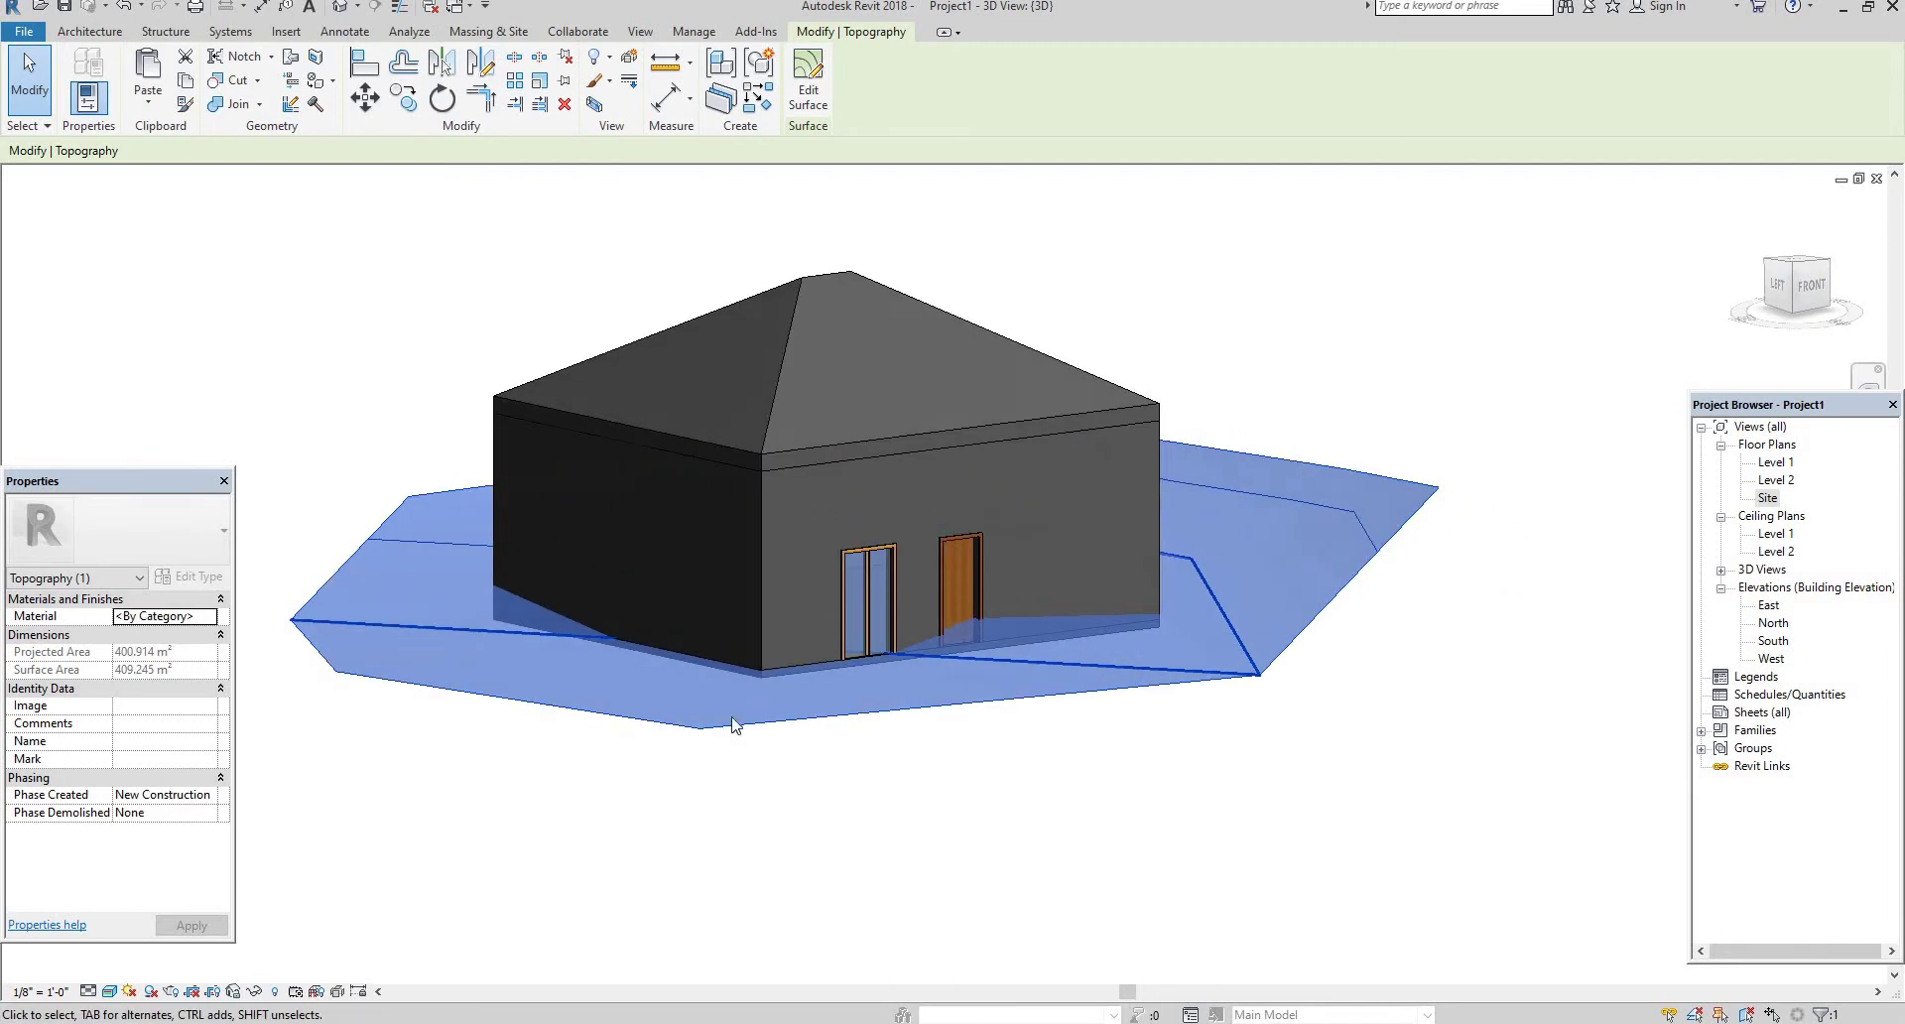
- Return to the Site plan and begin editing the toposurface's points
double_click(1767, 498)
scroll(687, 298, "up", 2)
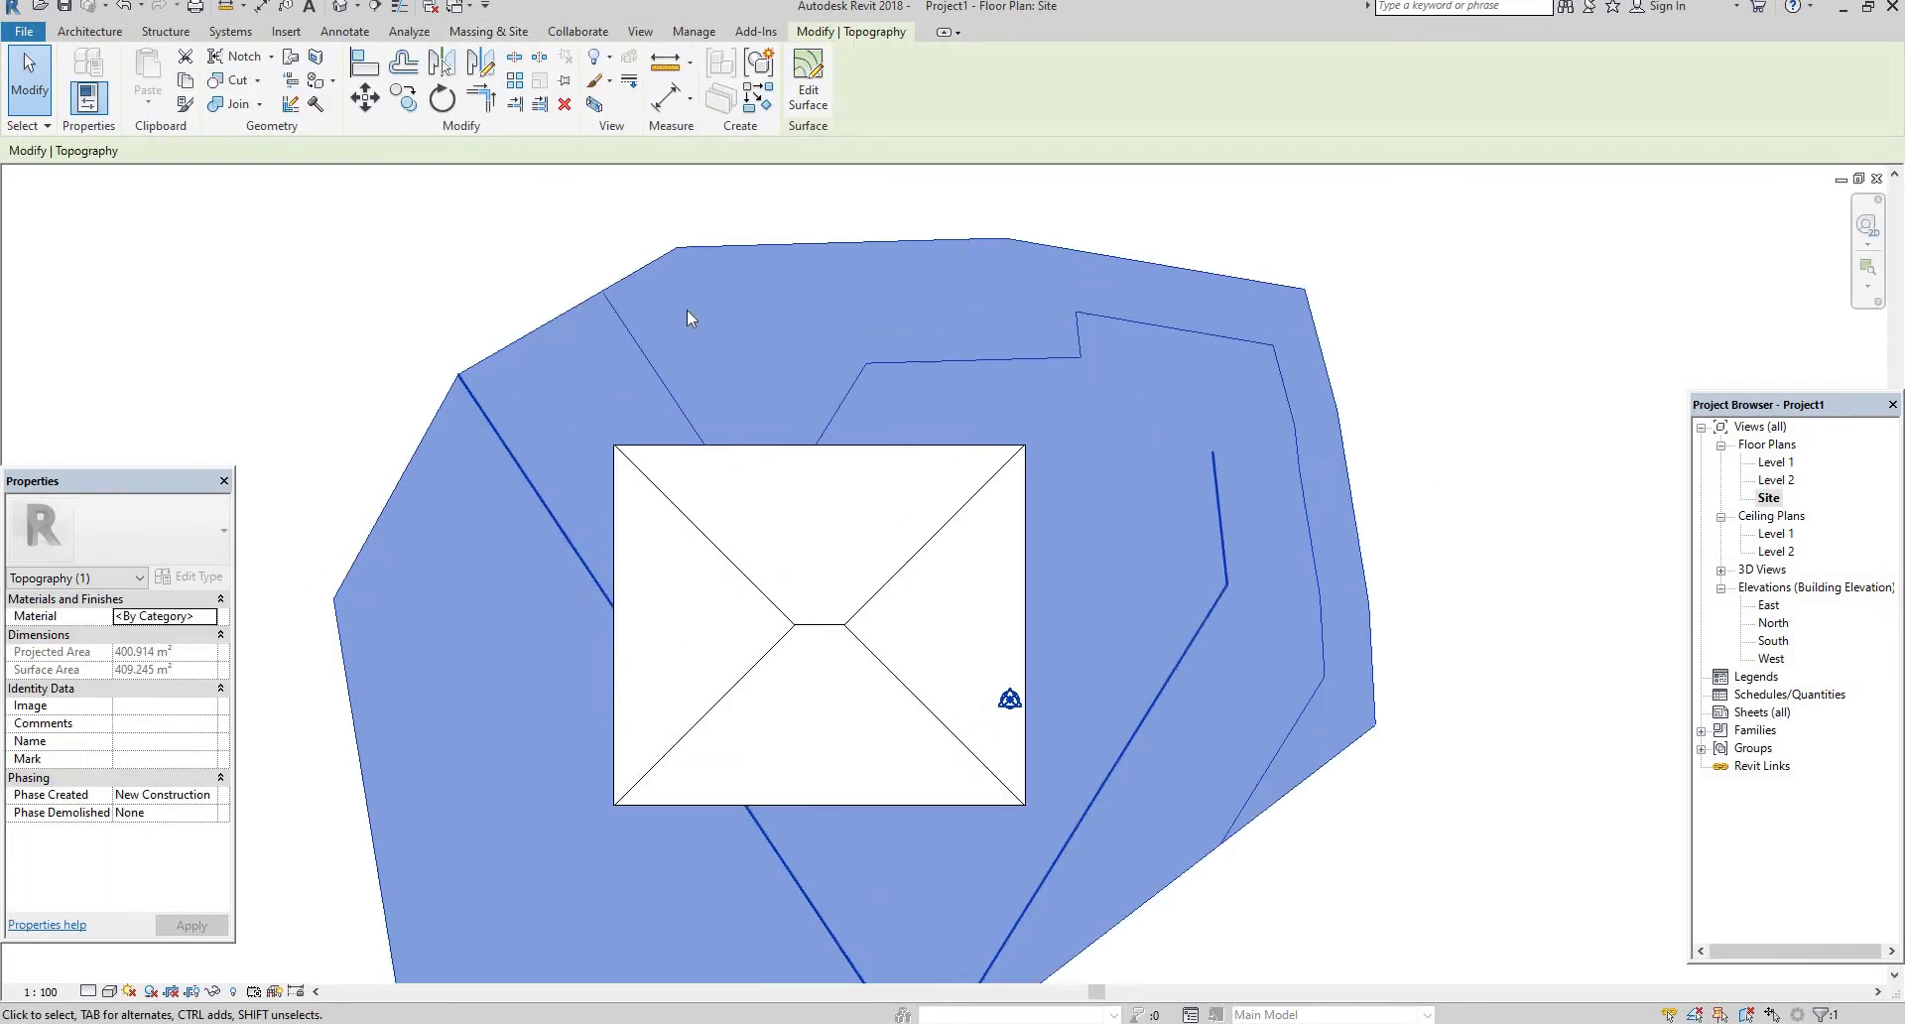
left_click(808, 96)
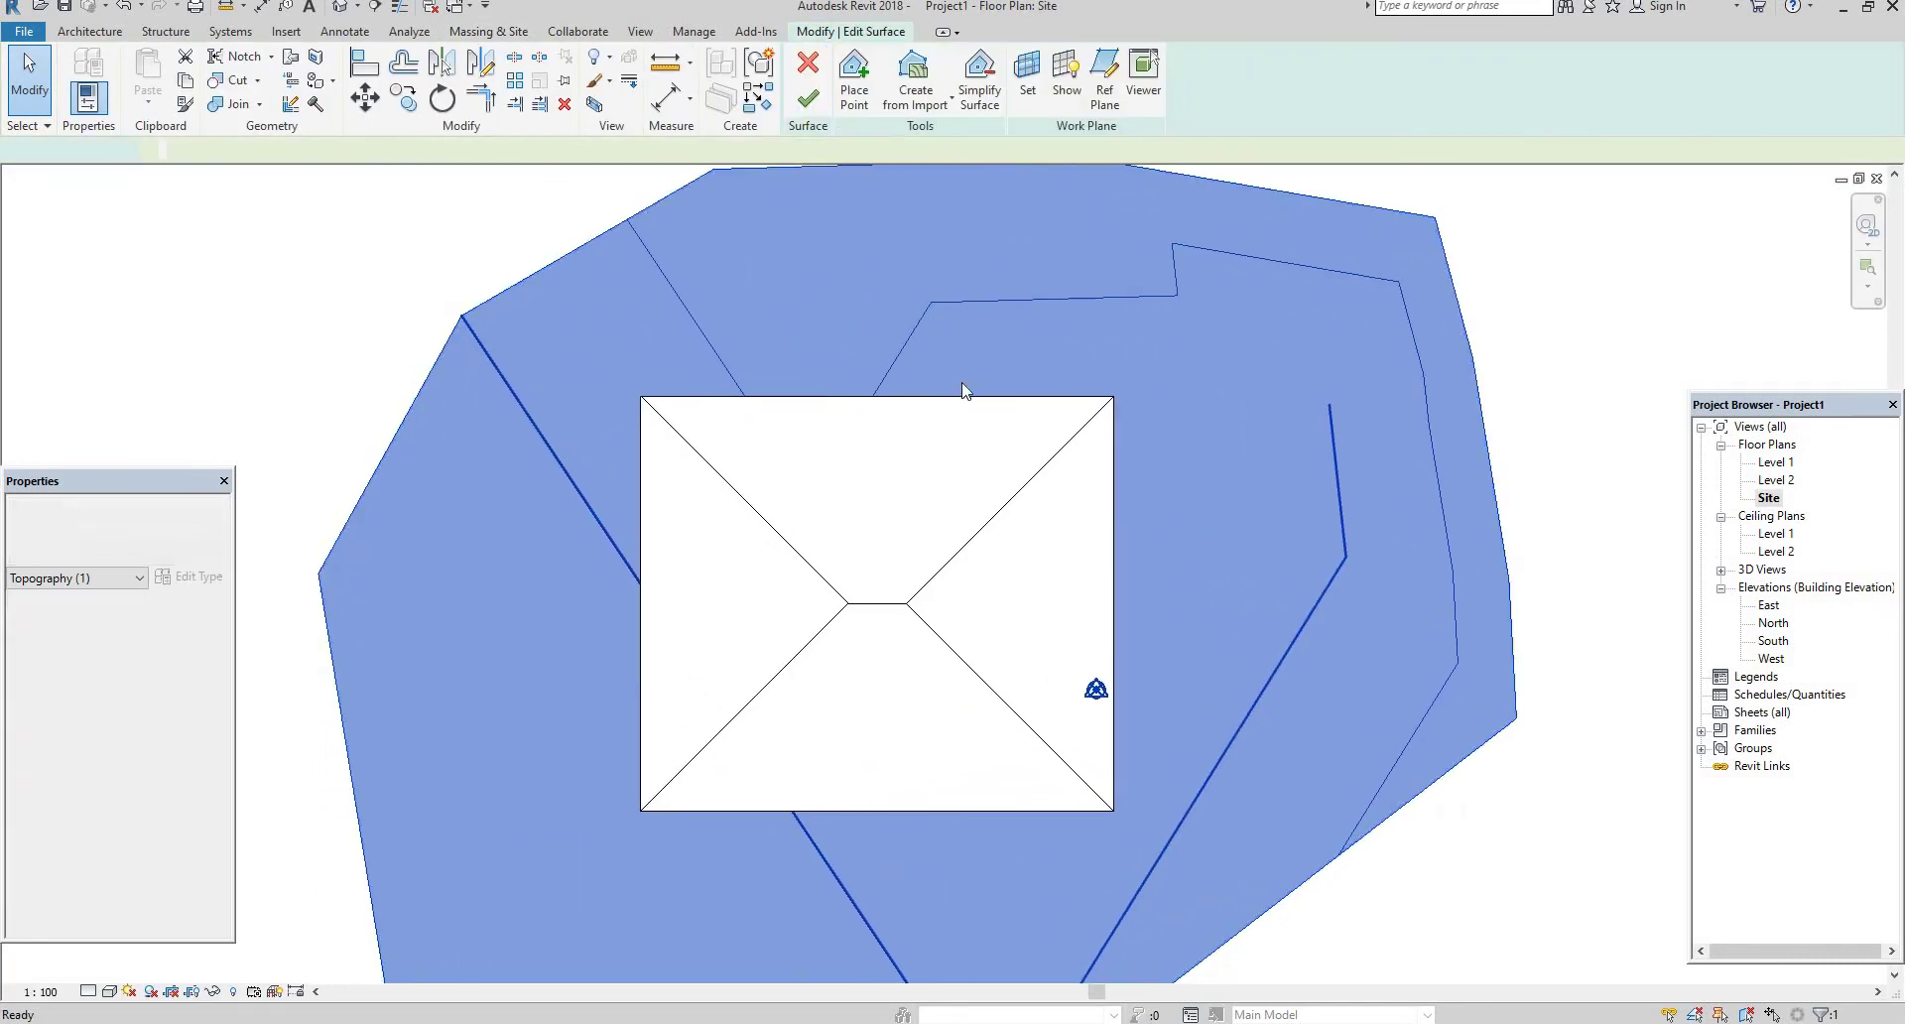
scroll(1080, 391, "down", 2)
middle_click_drag(716, 216, 693, 289)
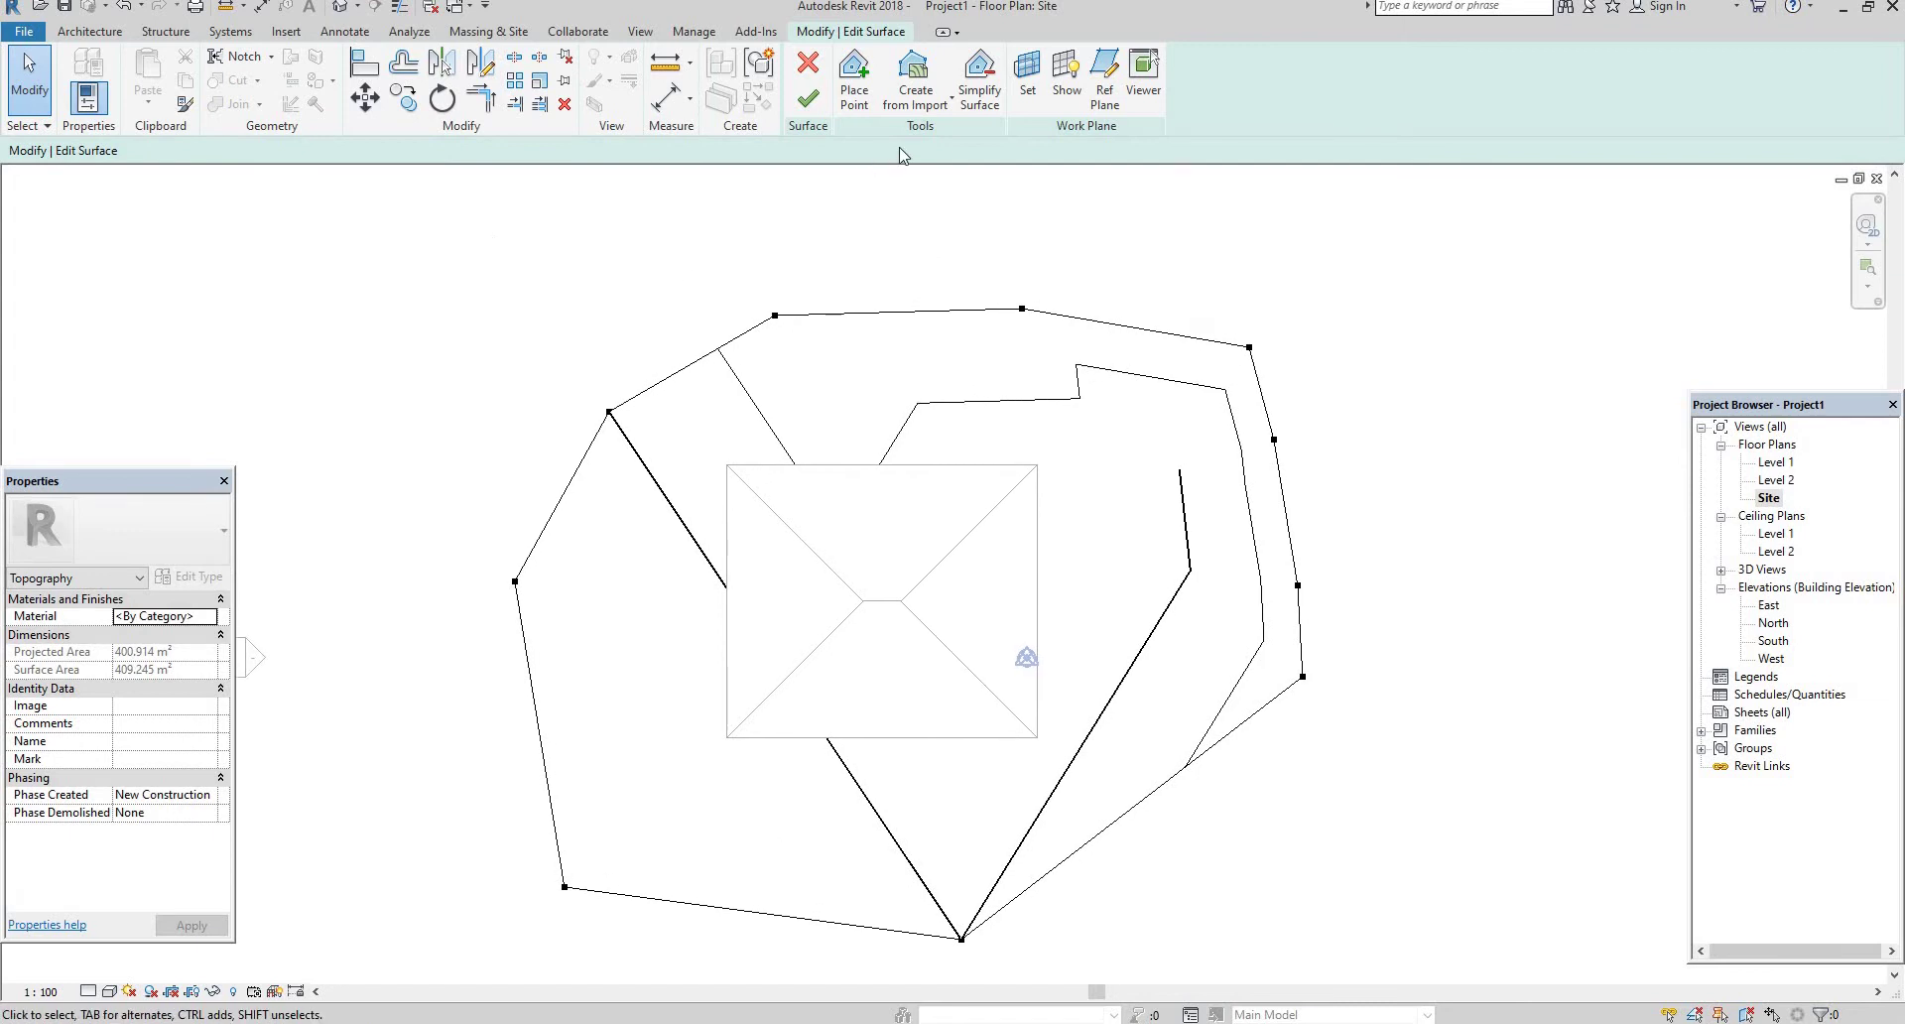
left_click(854, 79)
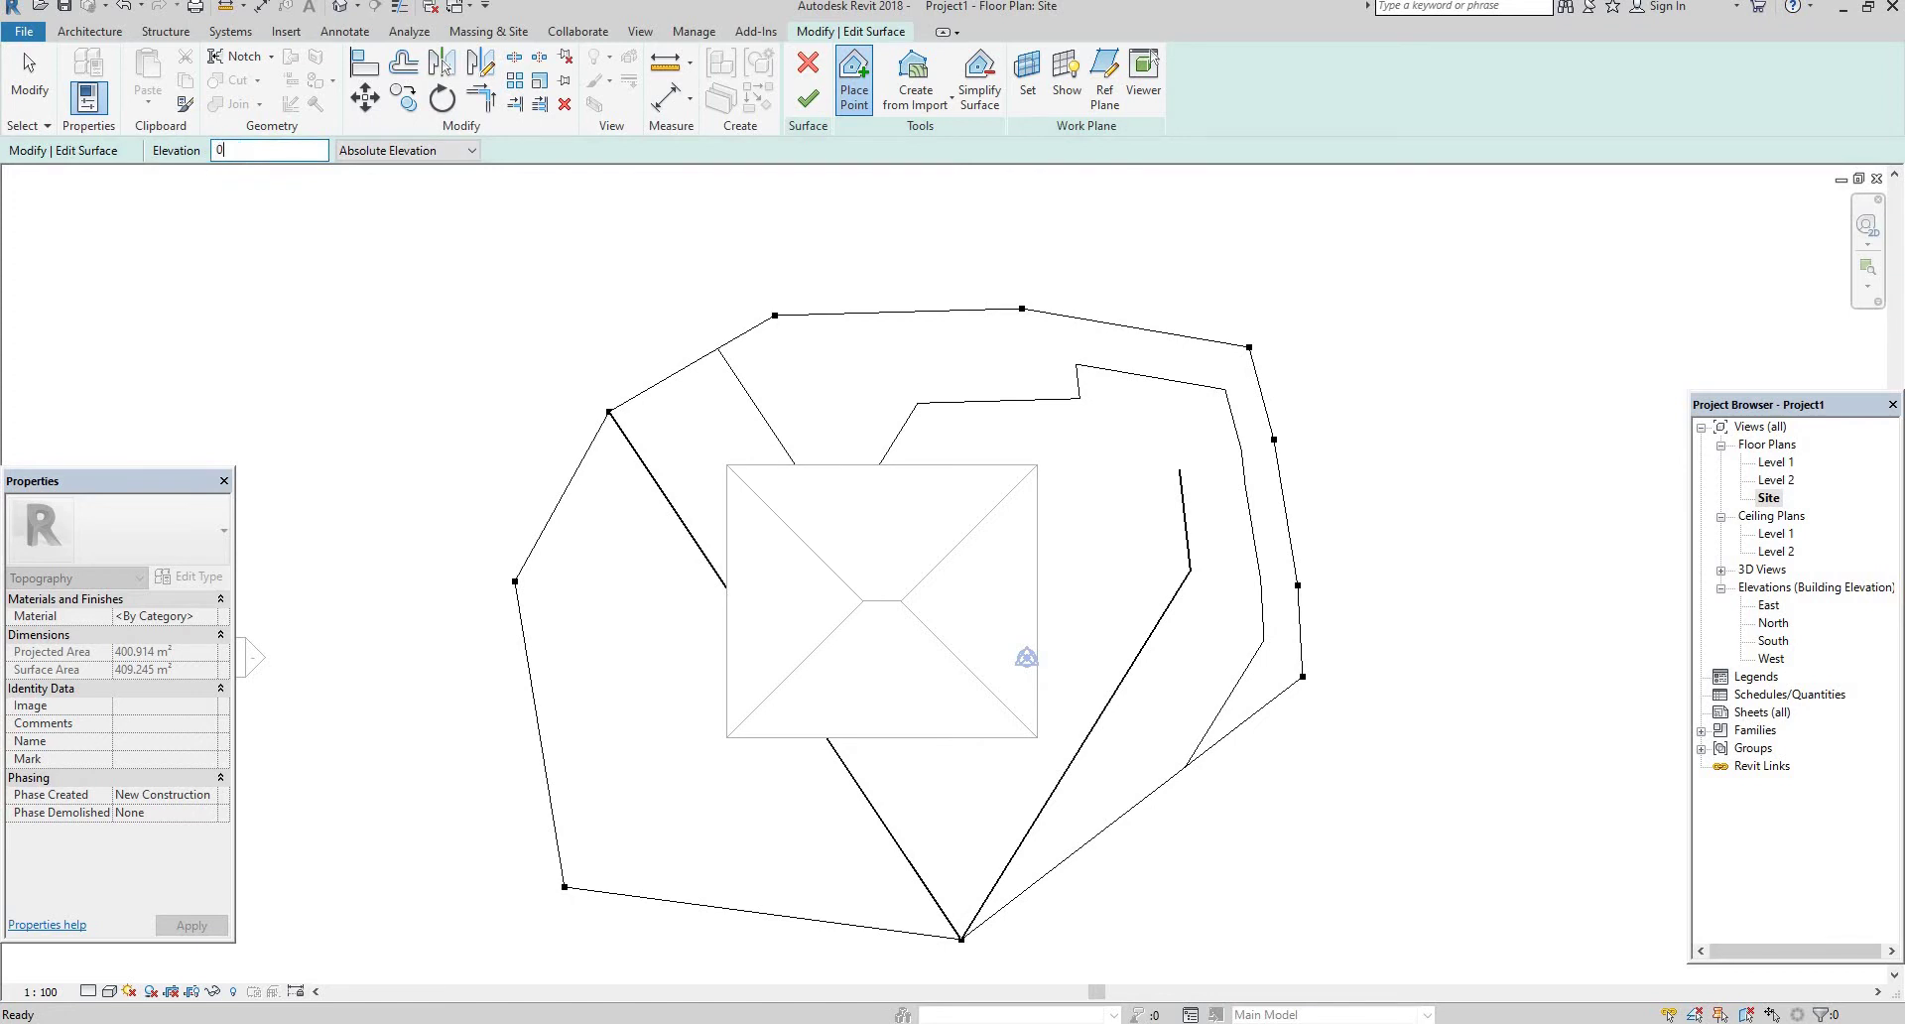
- Add points along the top and left edges and lower-left outline, then finish the surface
left_click(825, 204)
left_click(999, 210)
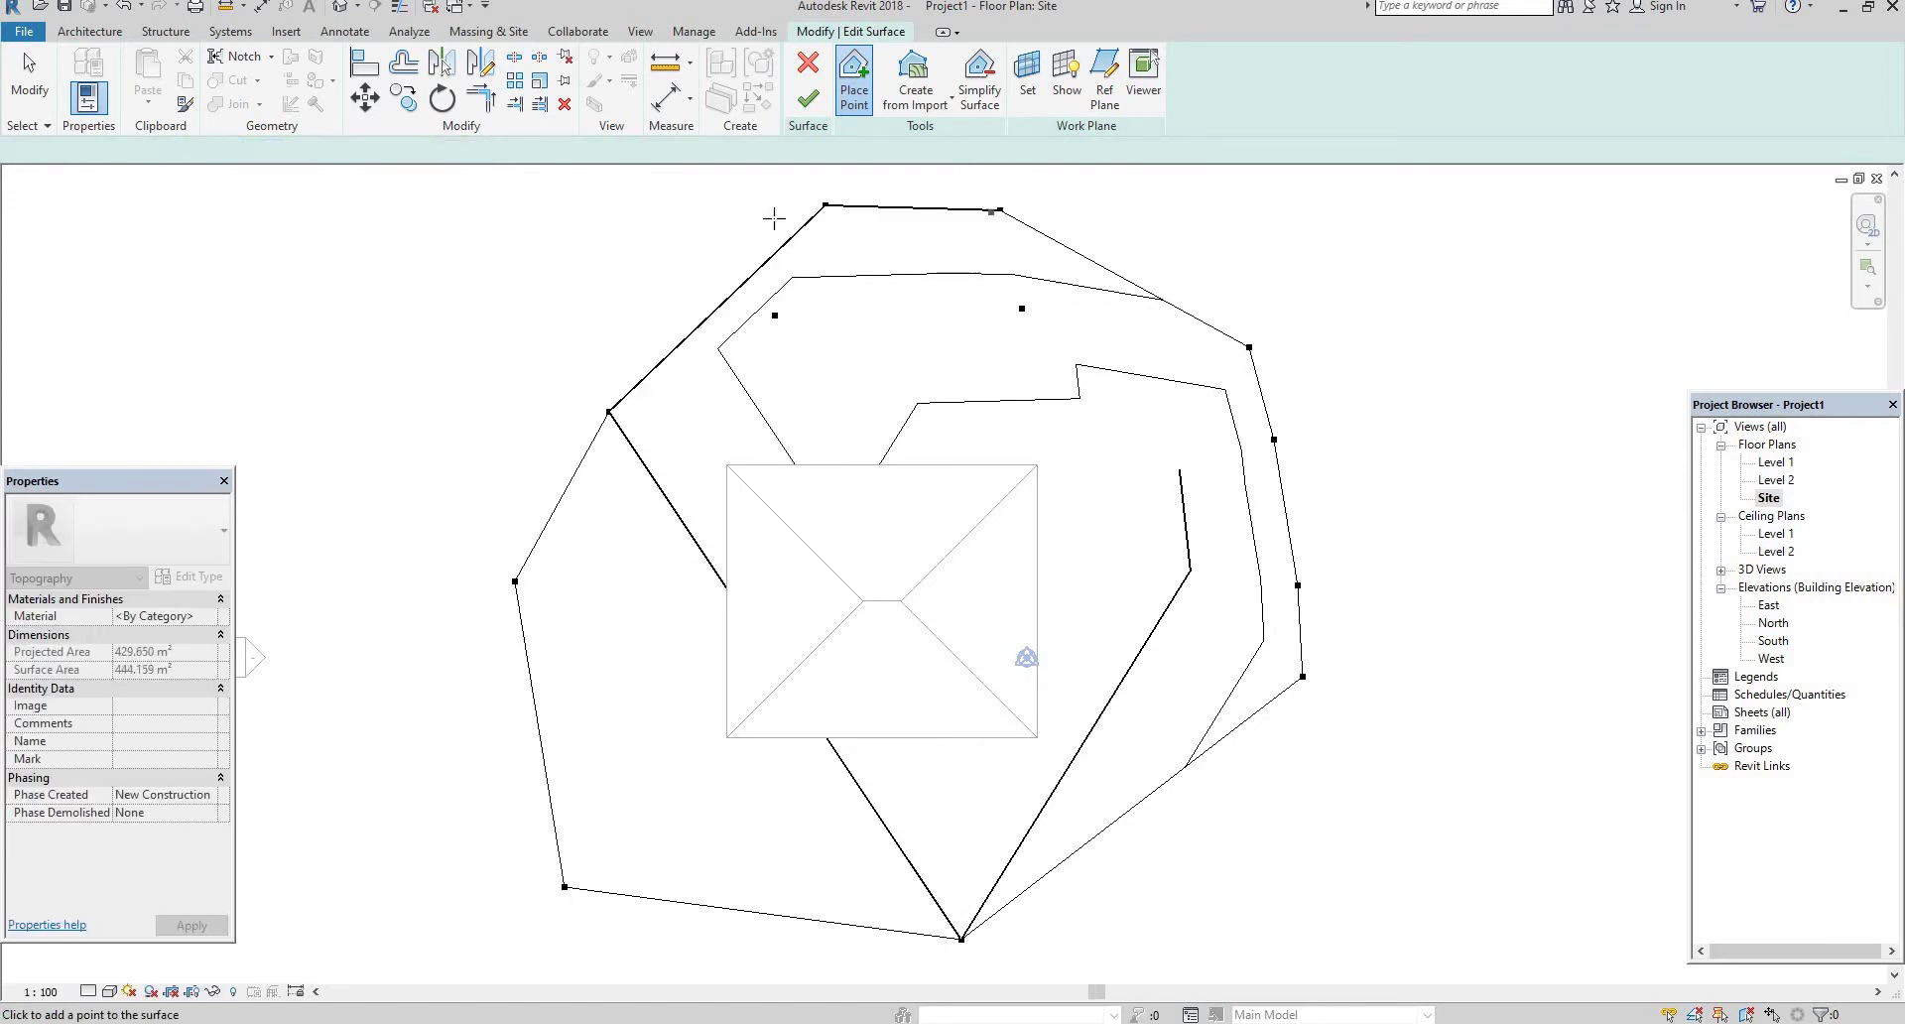
left_click(591, 216)
left_click(484, 363)
left_click(440, 524)
left_click(401, 640)
left_click(391, 772)
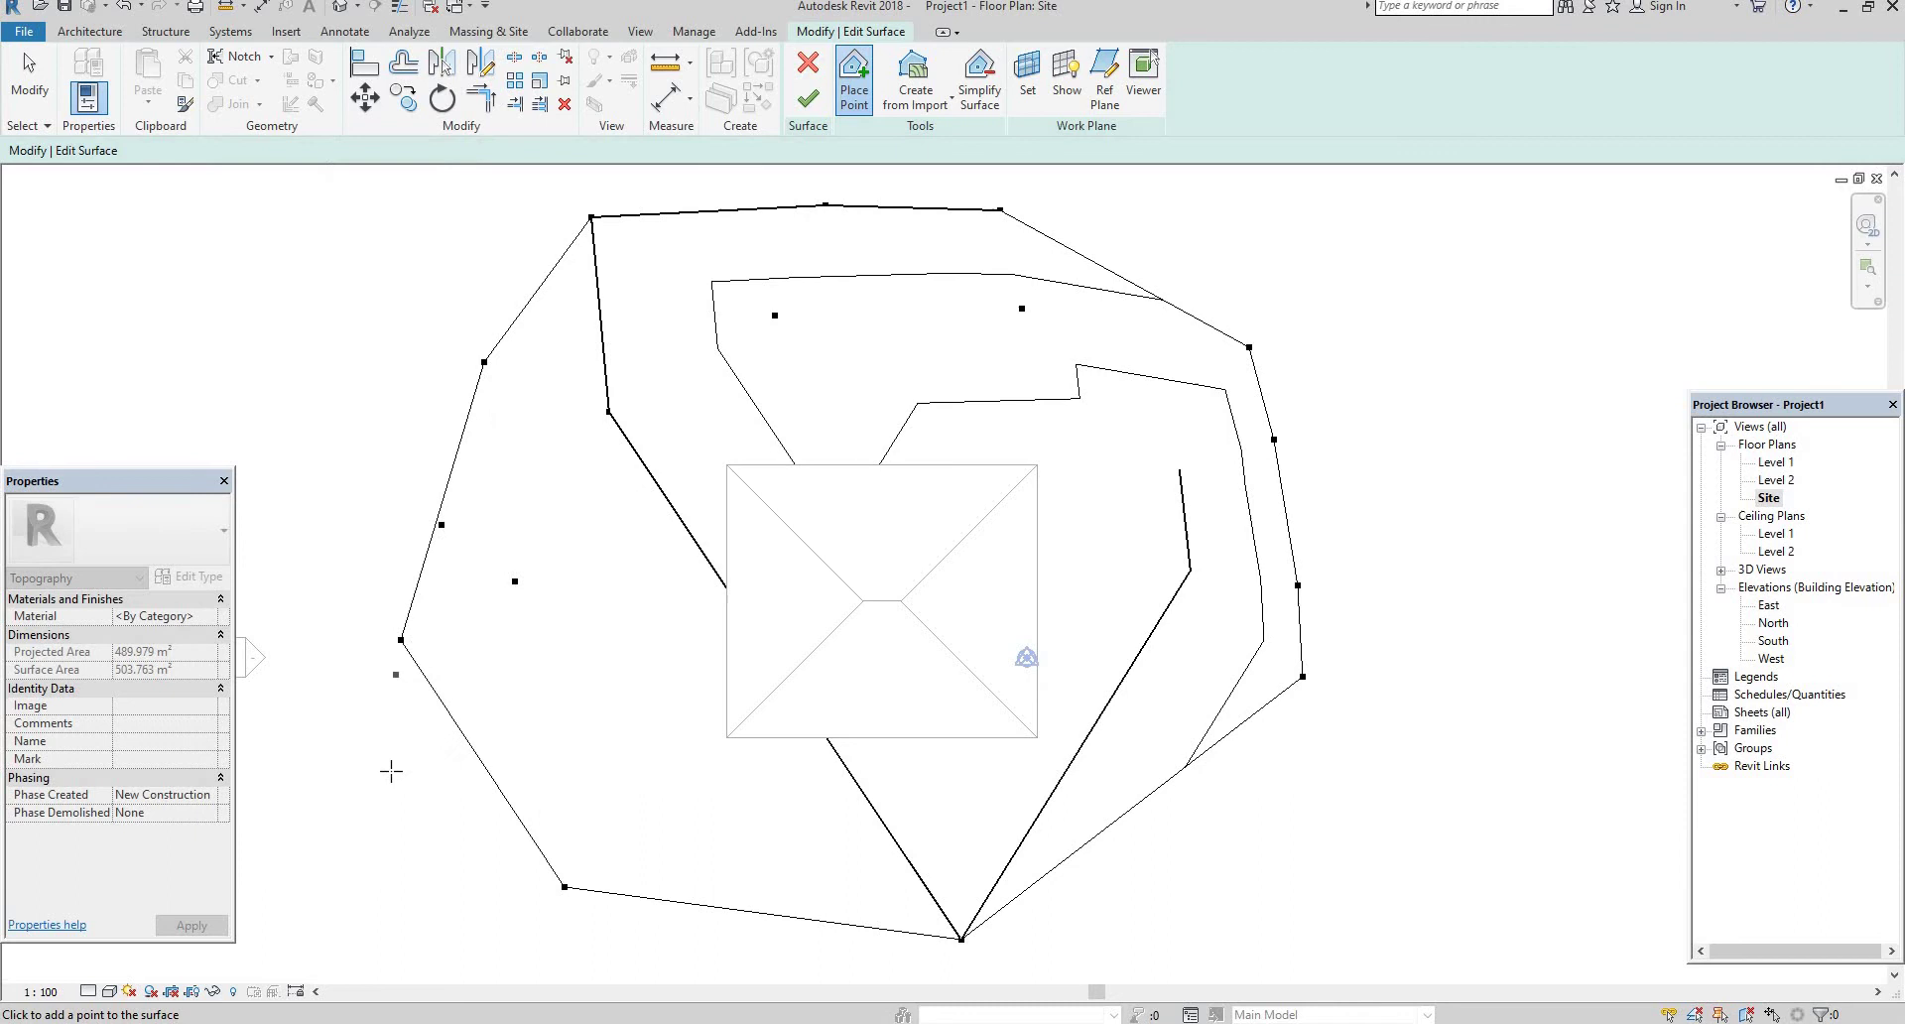
left_click(702, 975)
left_click(740, 962)
left_click(784, 860)
left_click(807, 97)
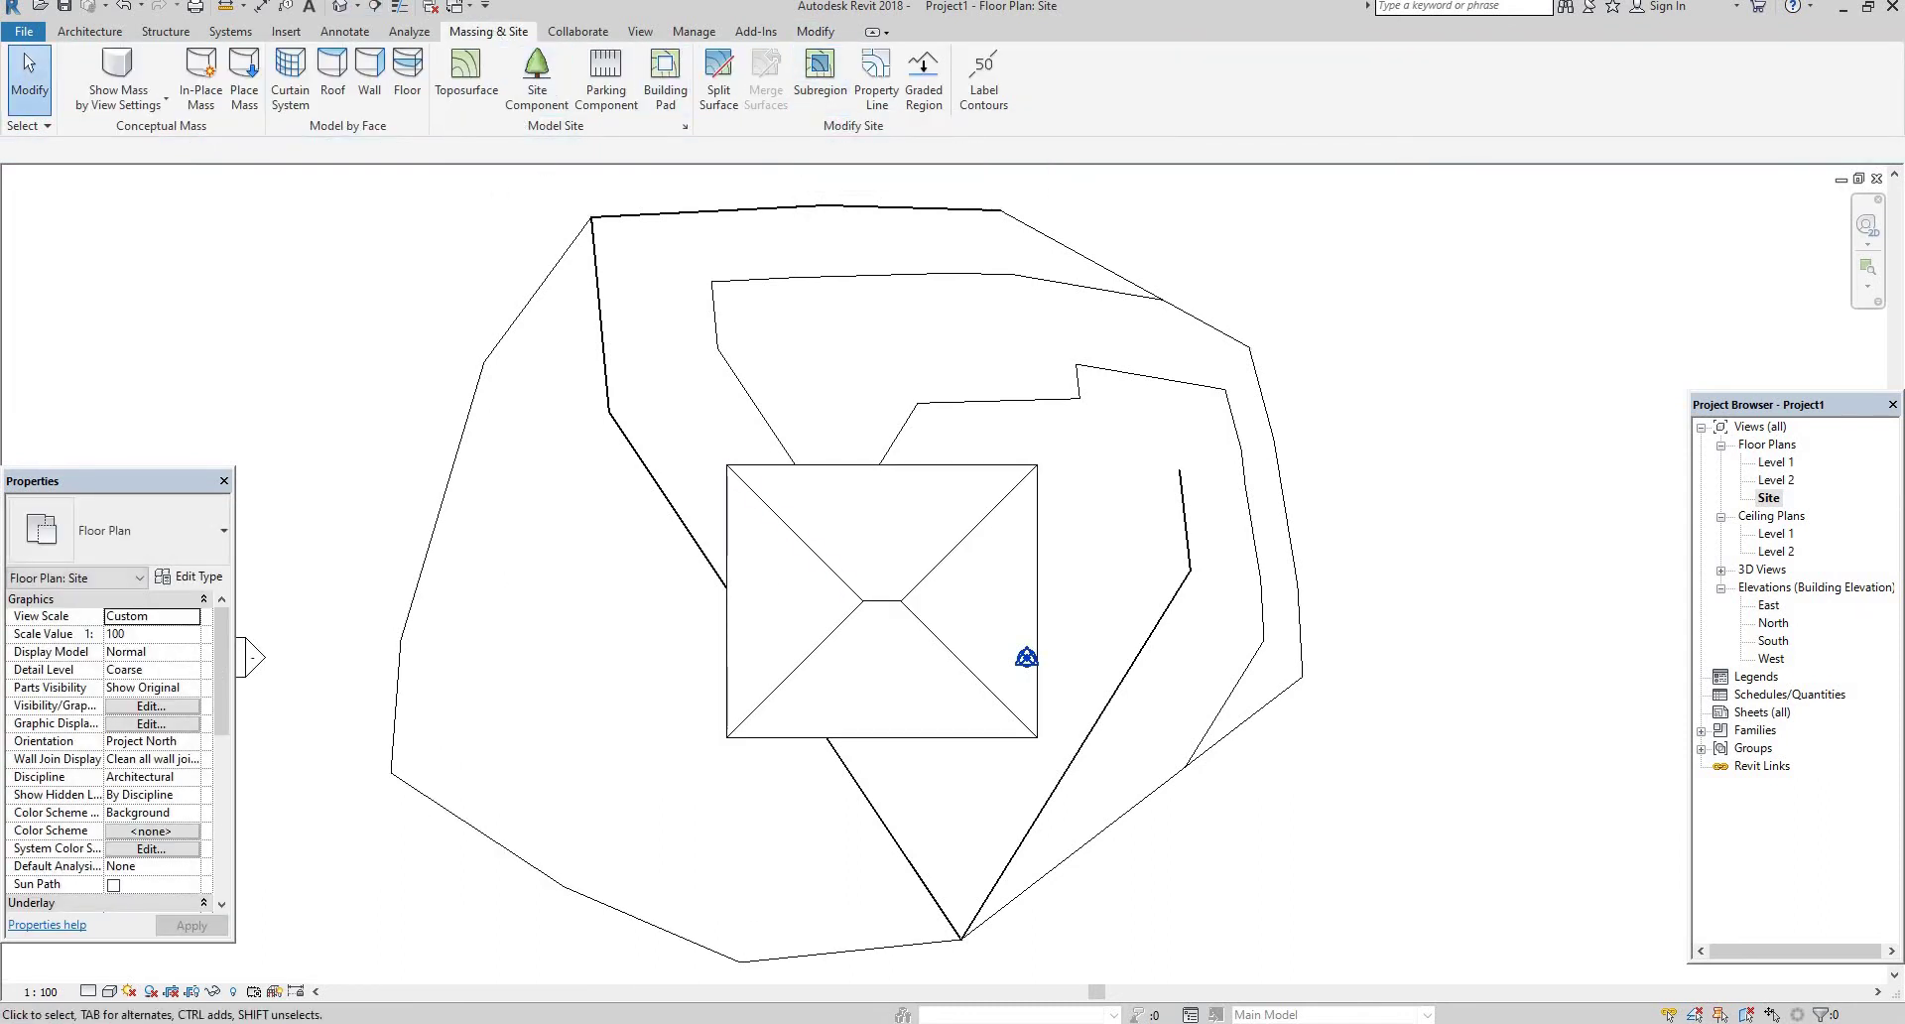
- In the 3D view, select the toposurface and open its Material setting
left_click(339, 6)
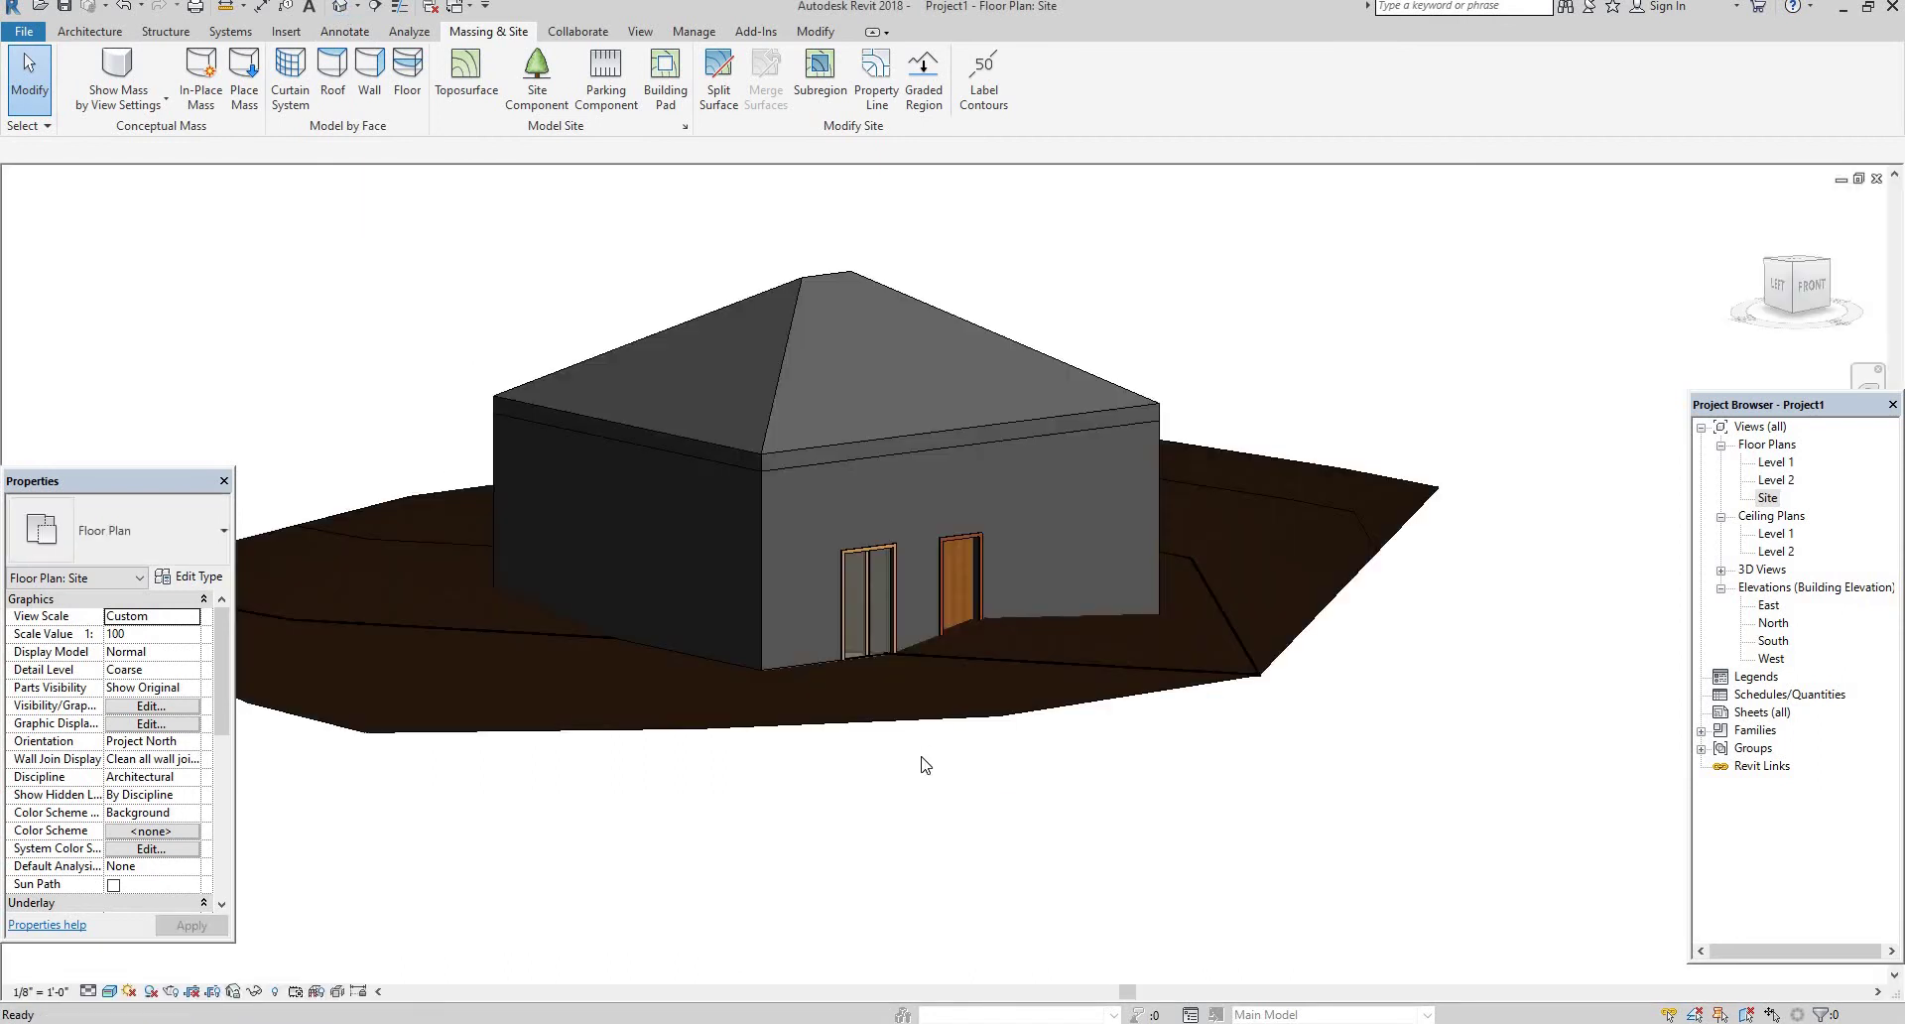
middle_click_drag(905, 760, 1032, 815, "shift")
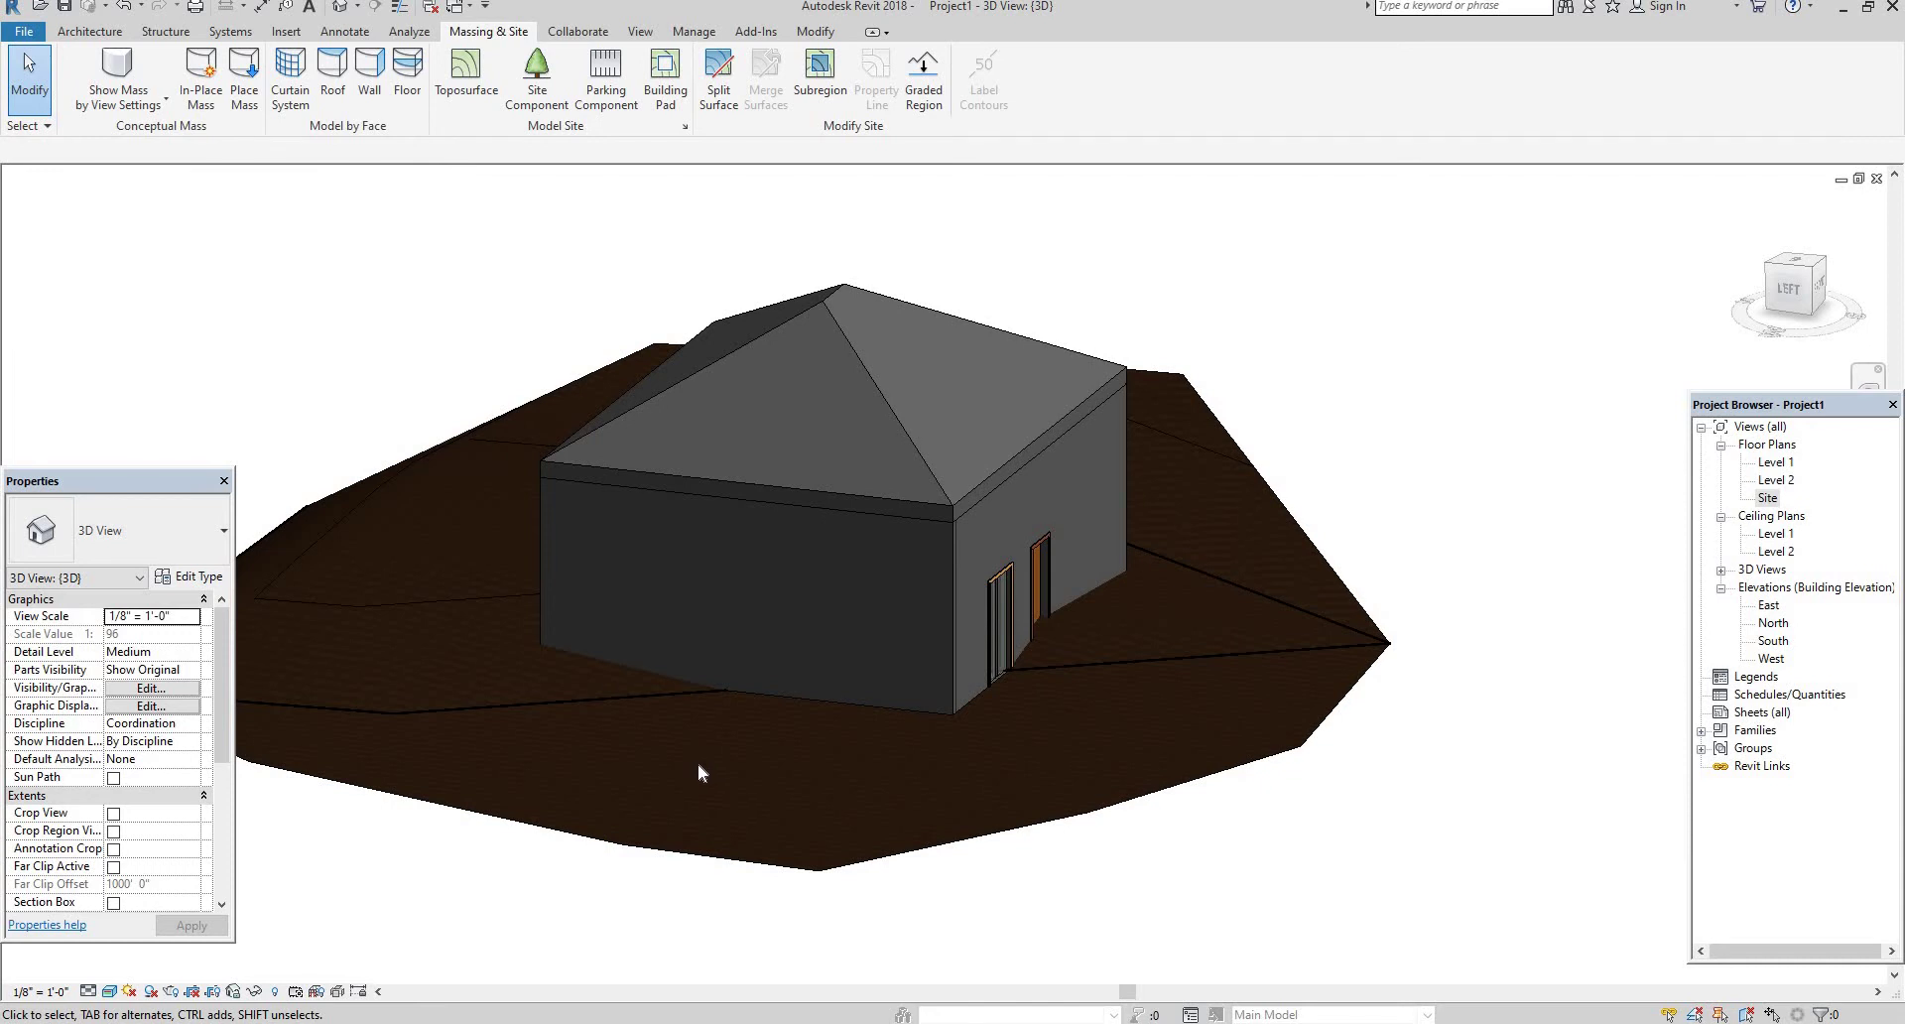
left_click(364, 802)
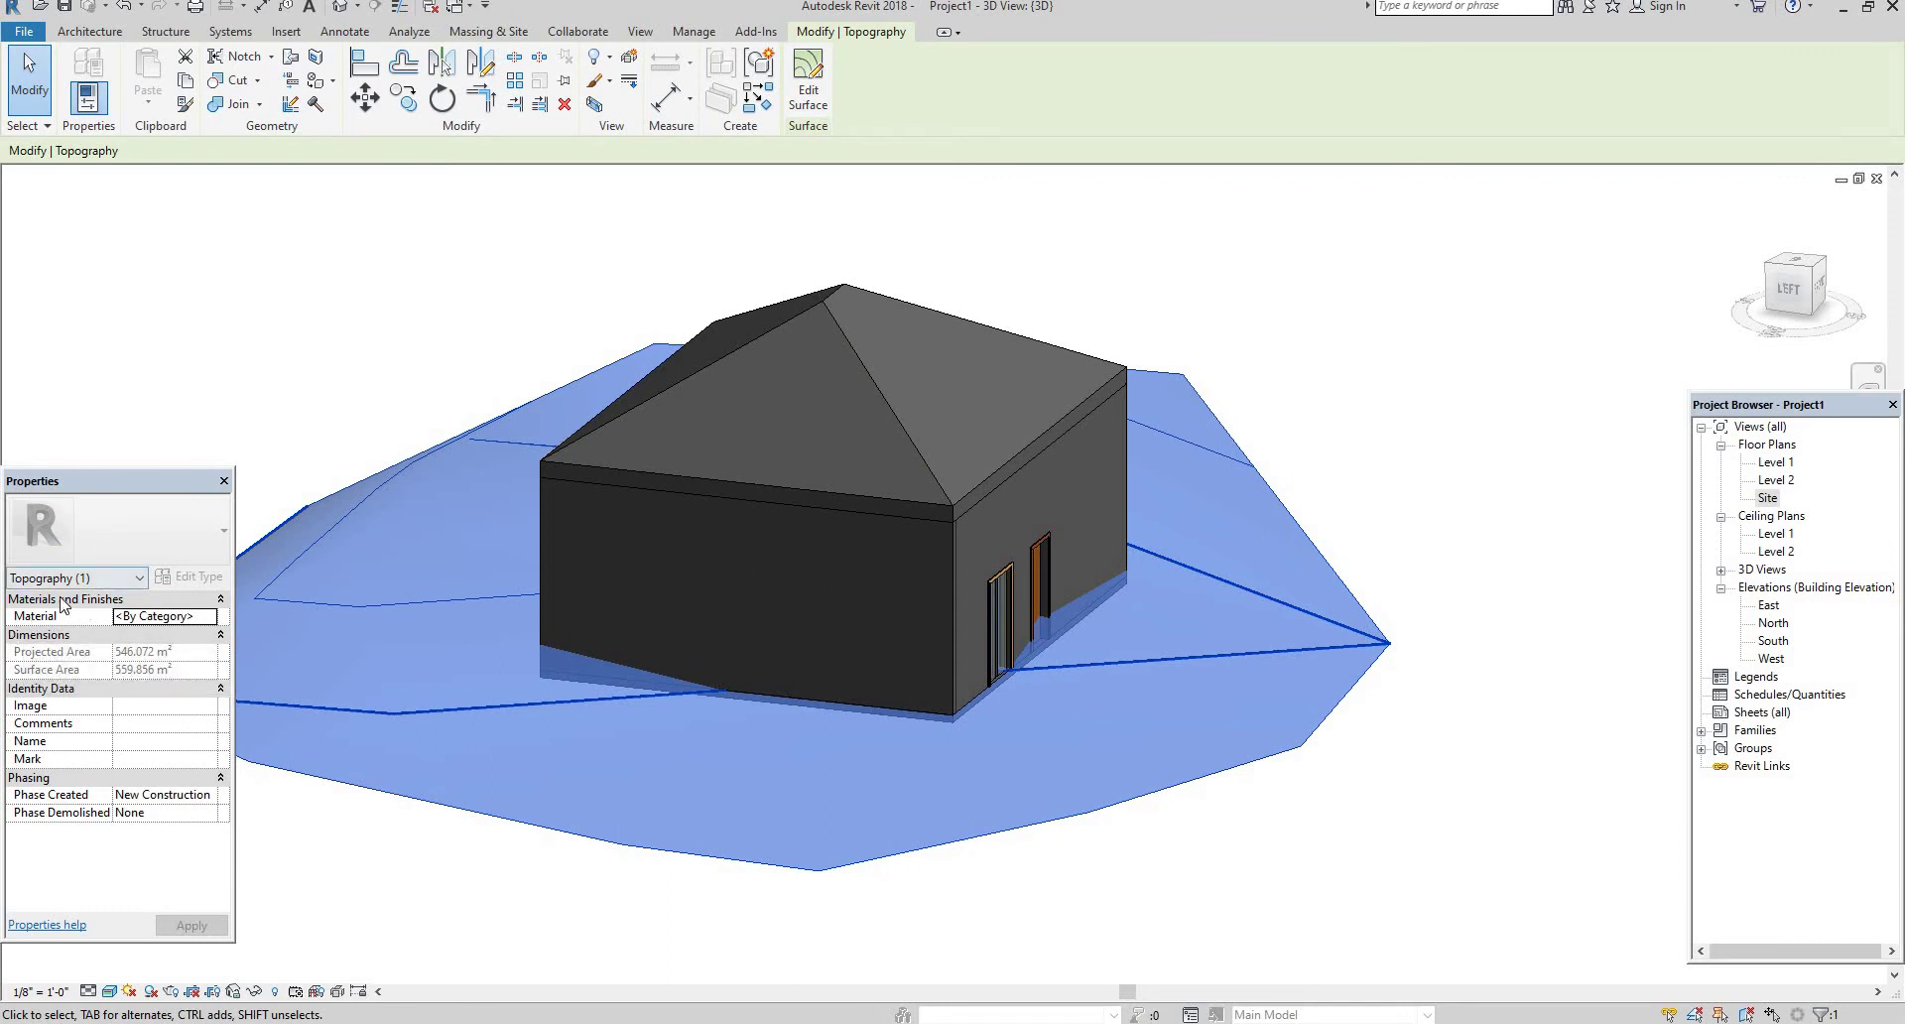
left_click(213, 616)
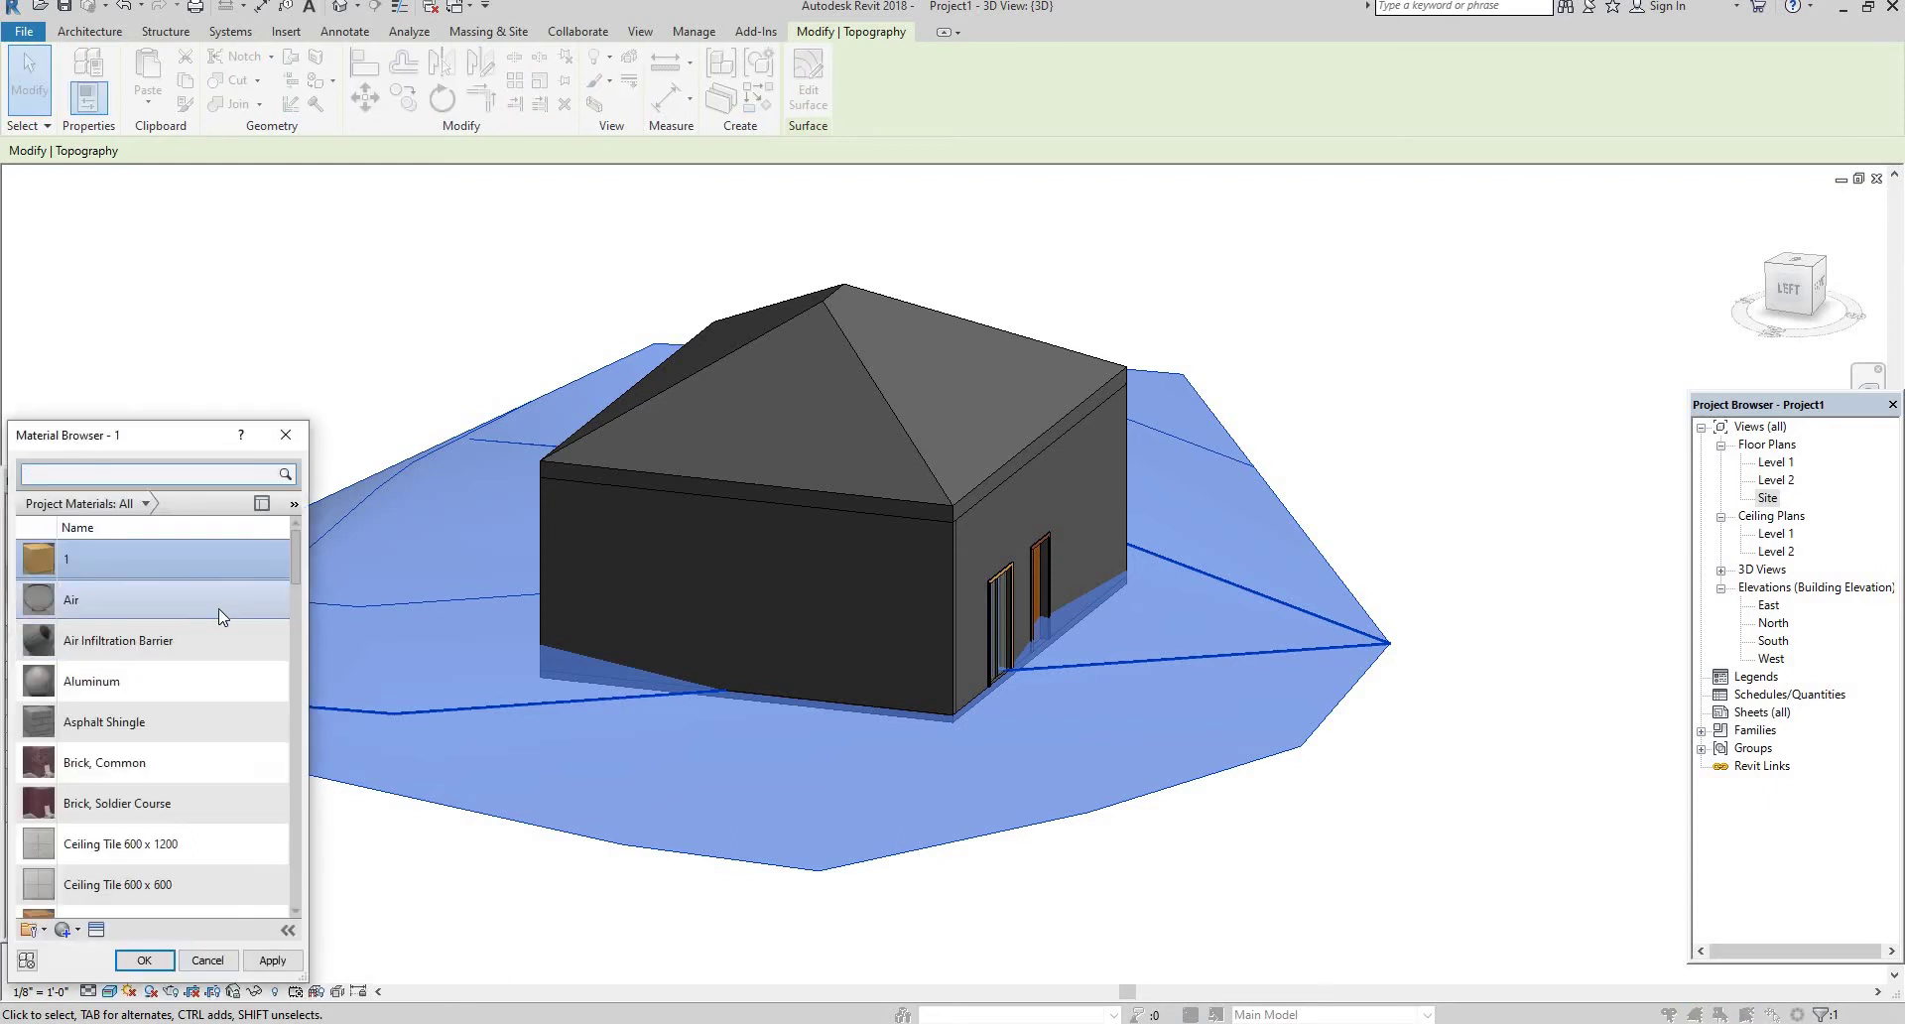
- Create a new blank material in the Material Browser
scroll(149, 888, "down", 1)
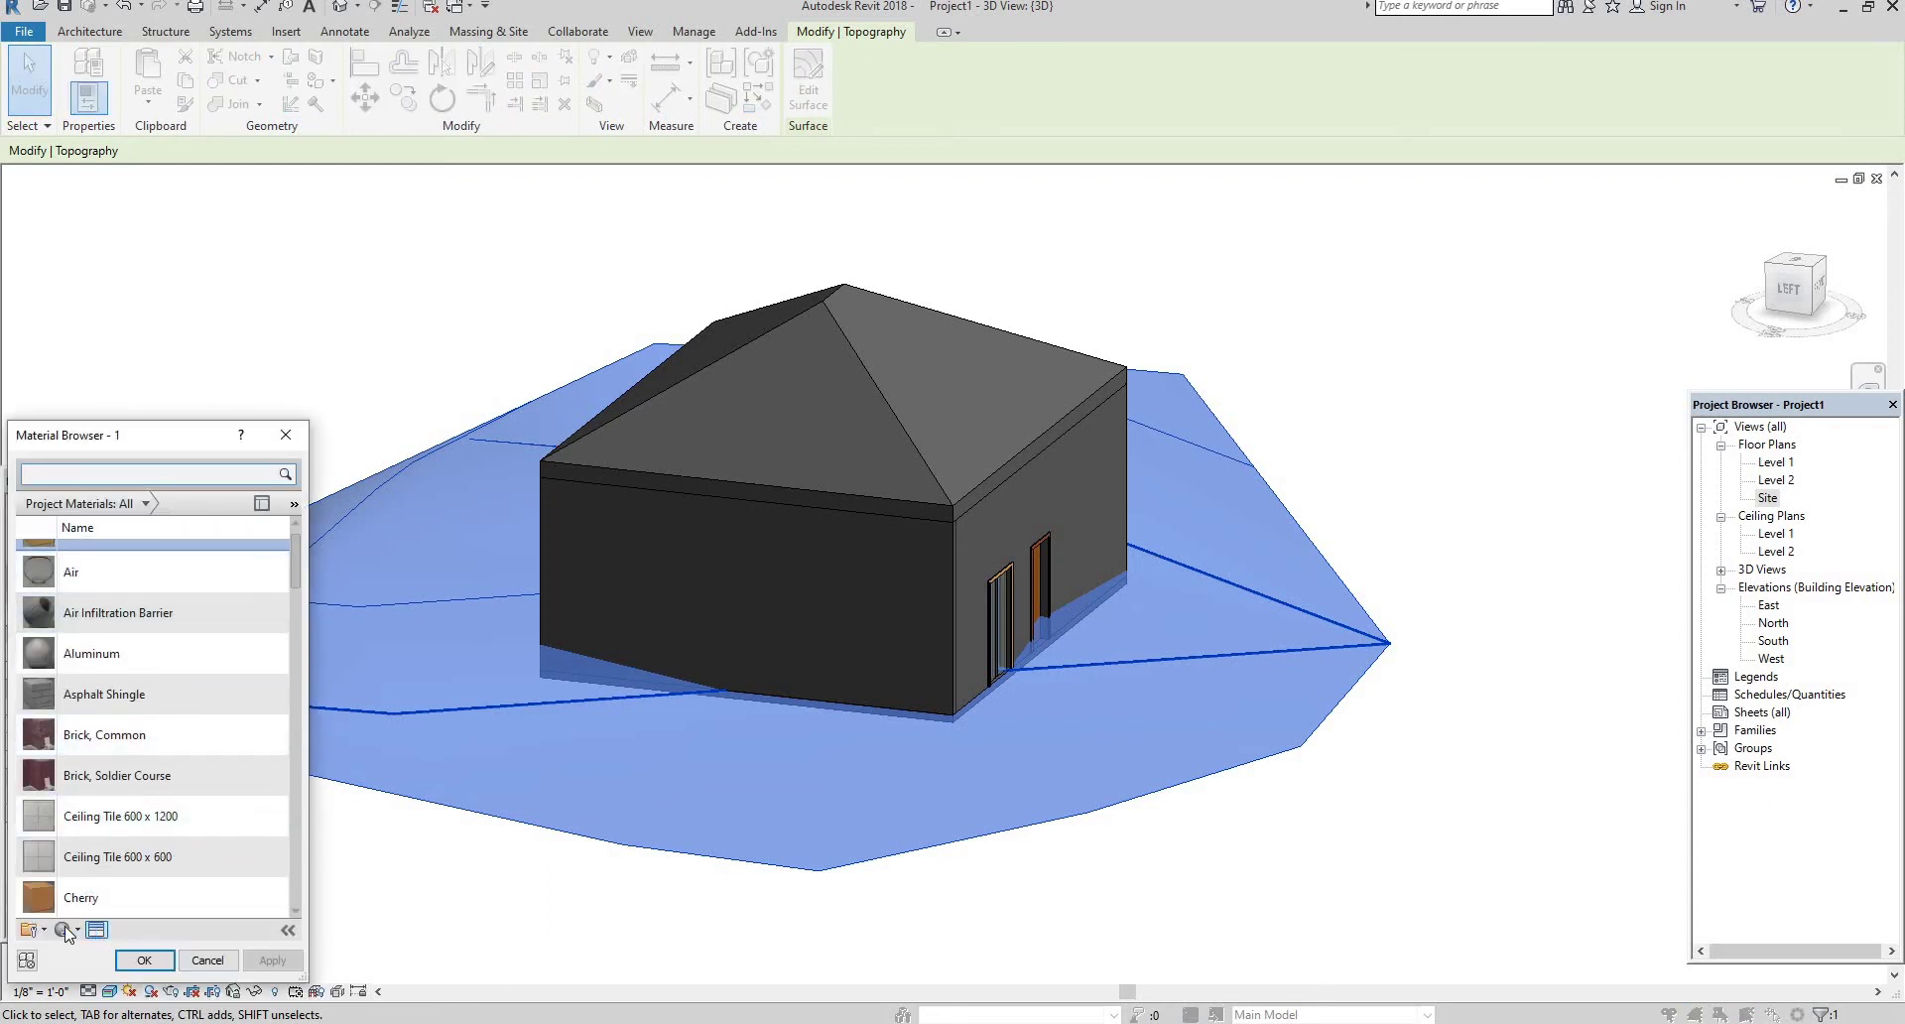
left_click(66, 929)
left_click(109, 947)
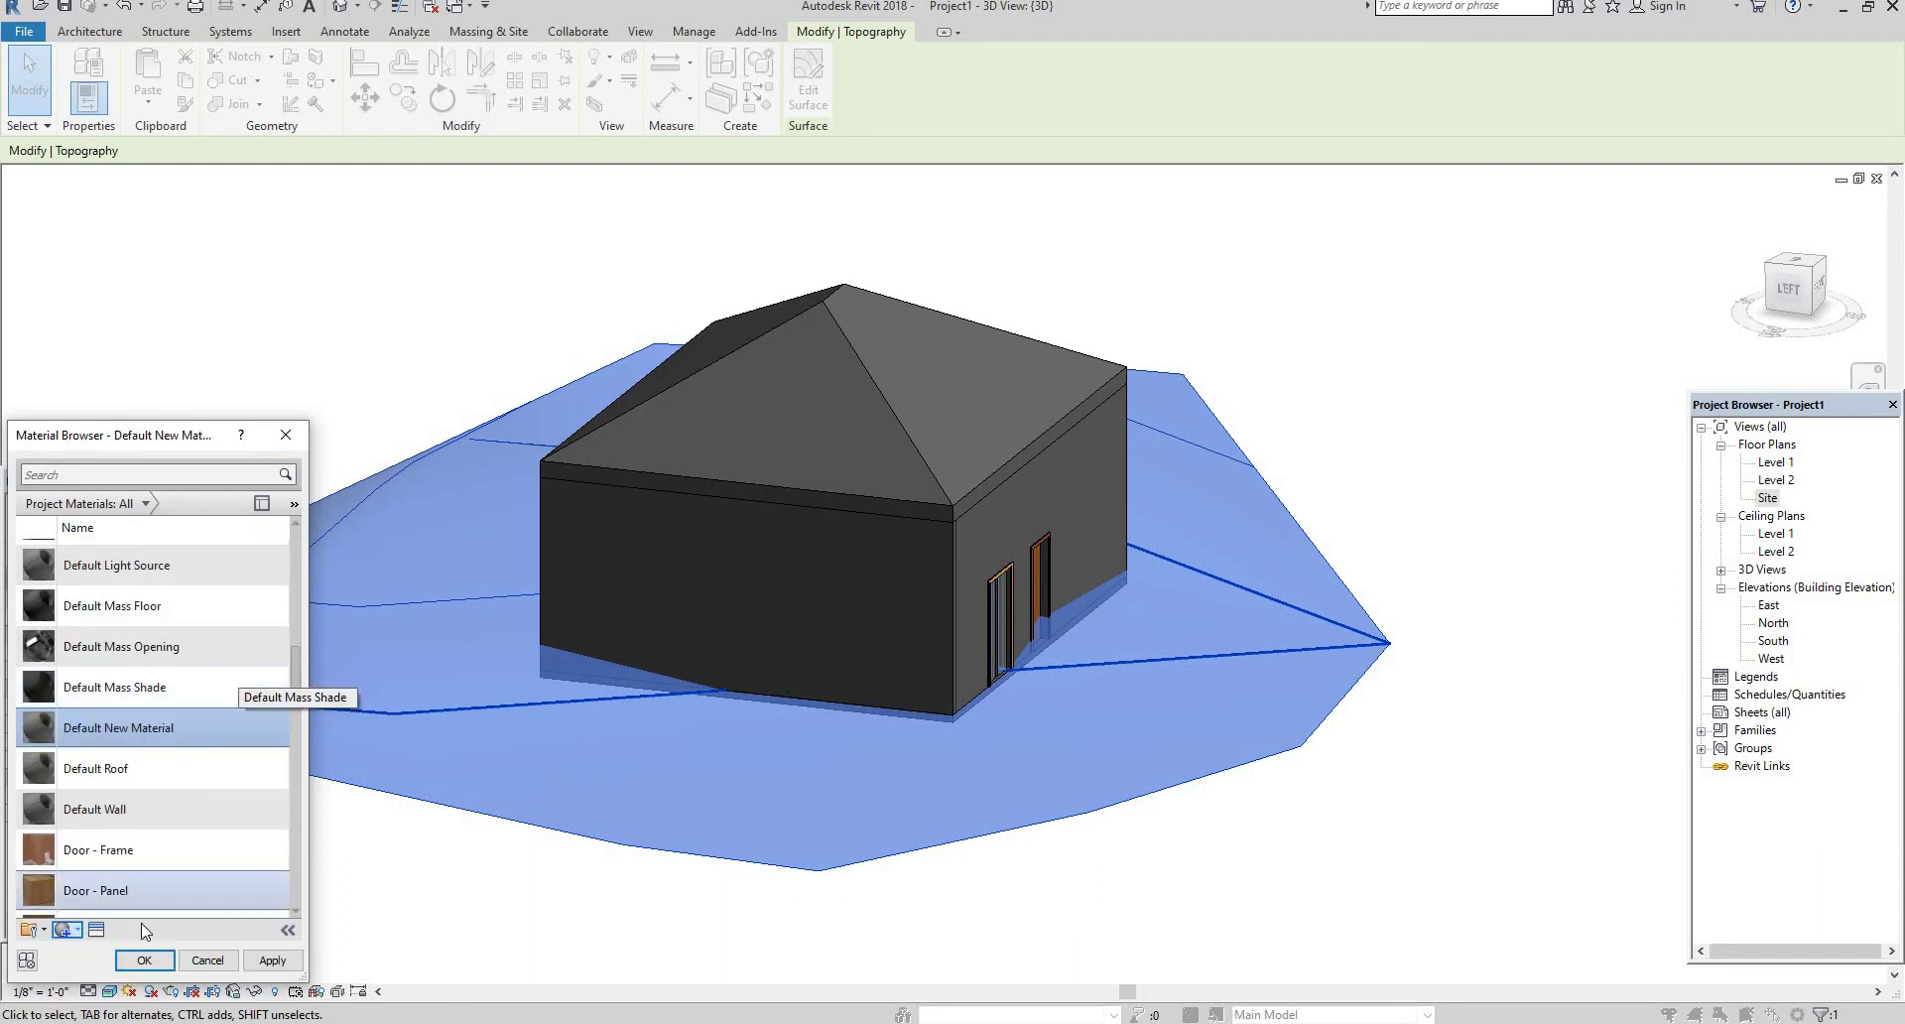
- Rename the new material to 'grass' and open the Asset Browser
scroll(141, 888, "down", 1)
right_click(135, 700)
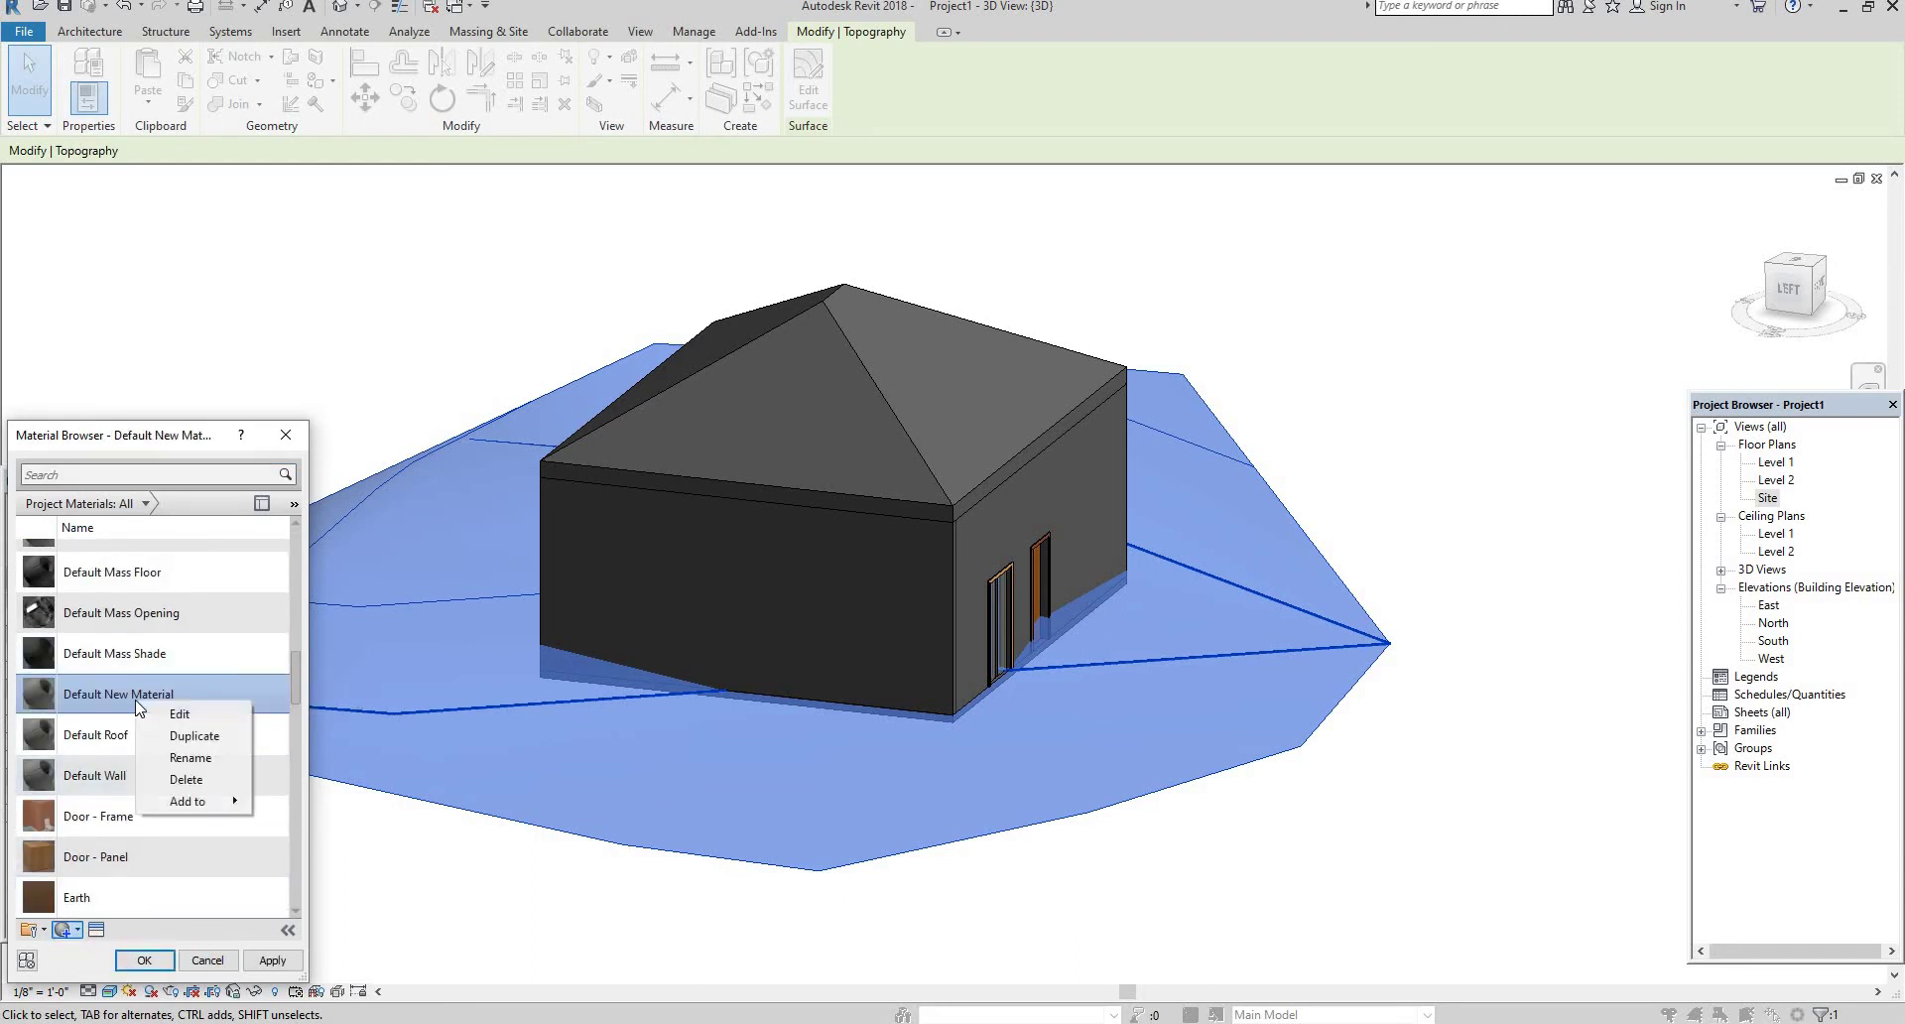
left_click(212, 767)
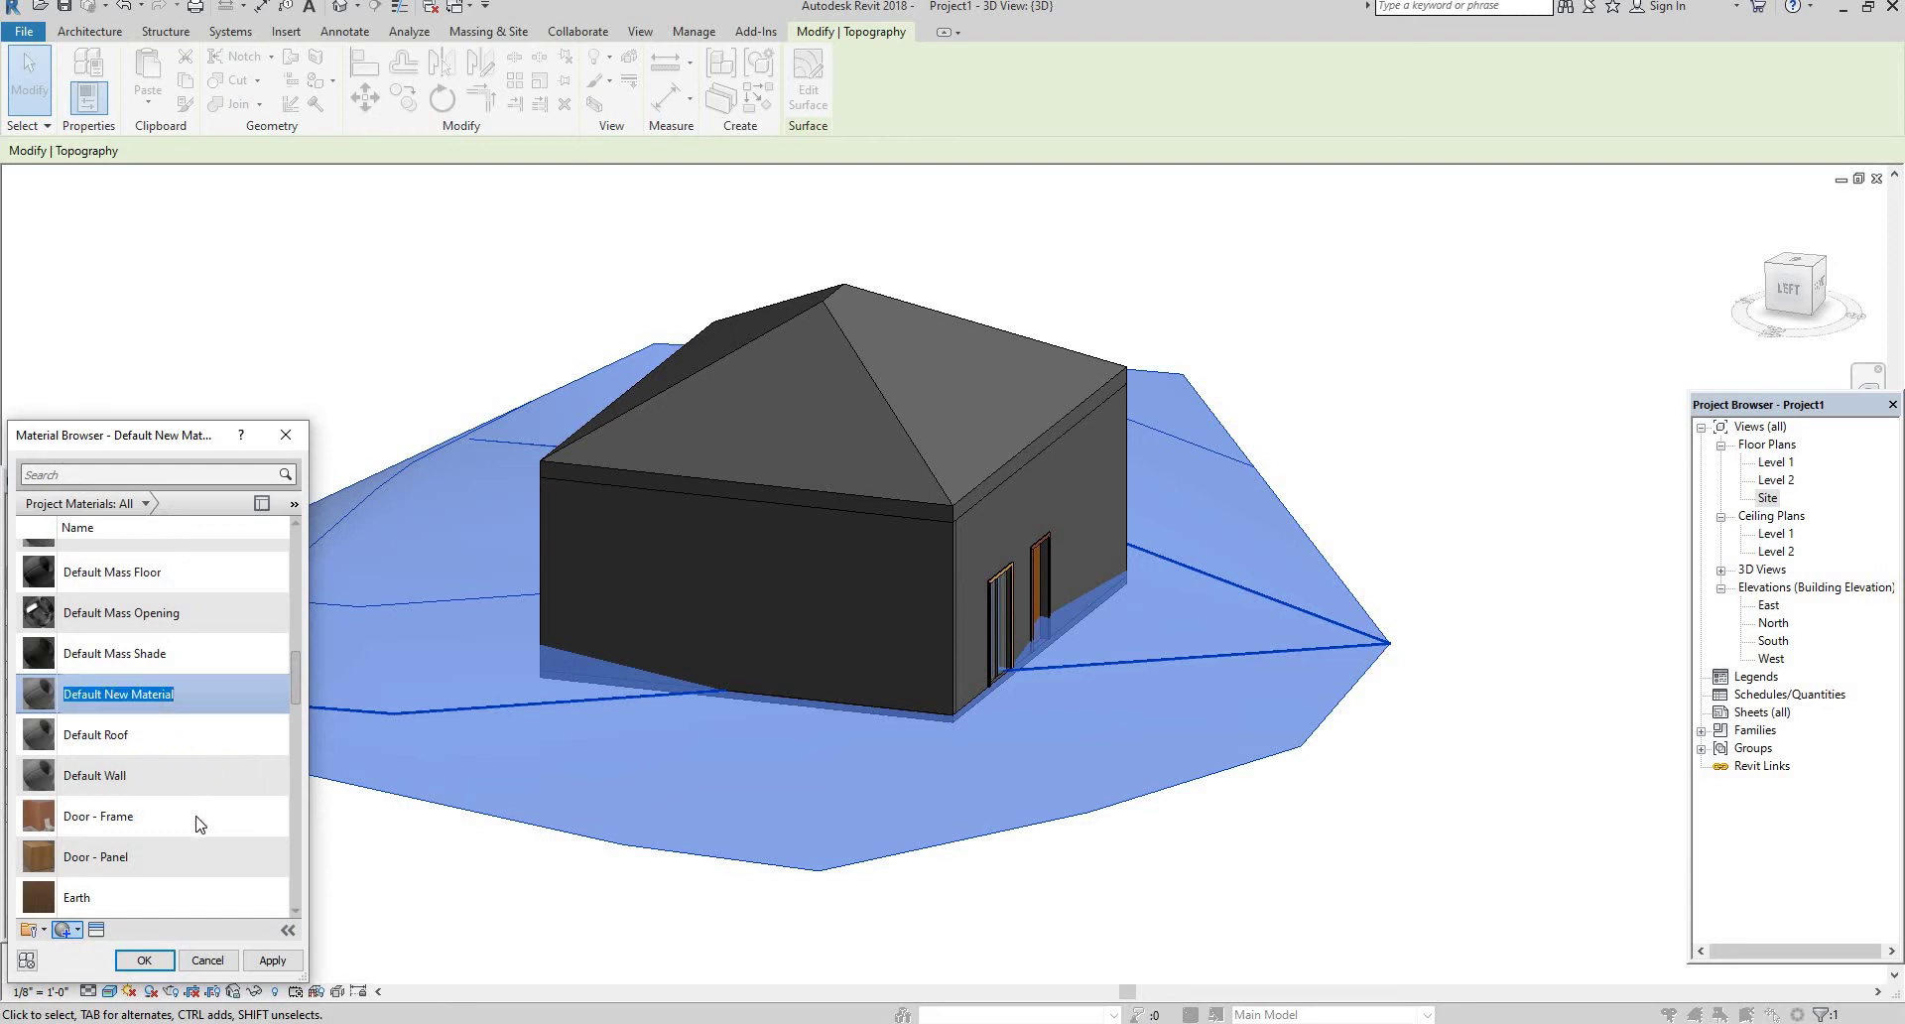
type("grass")
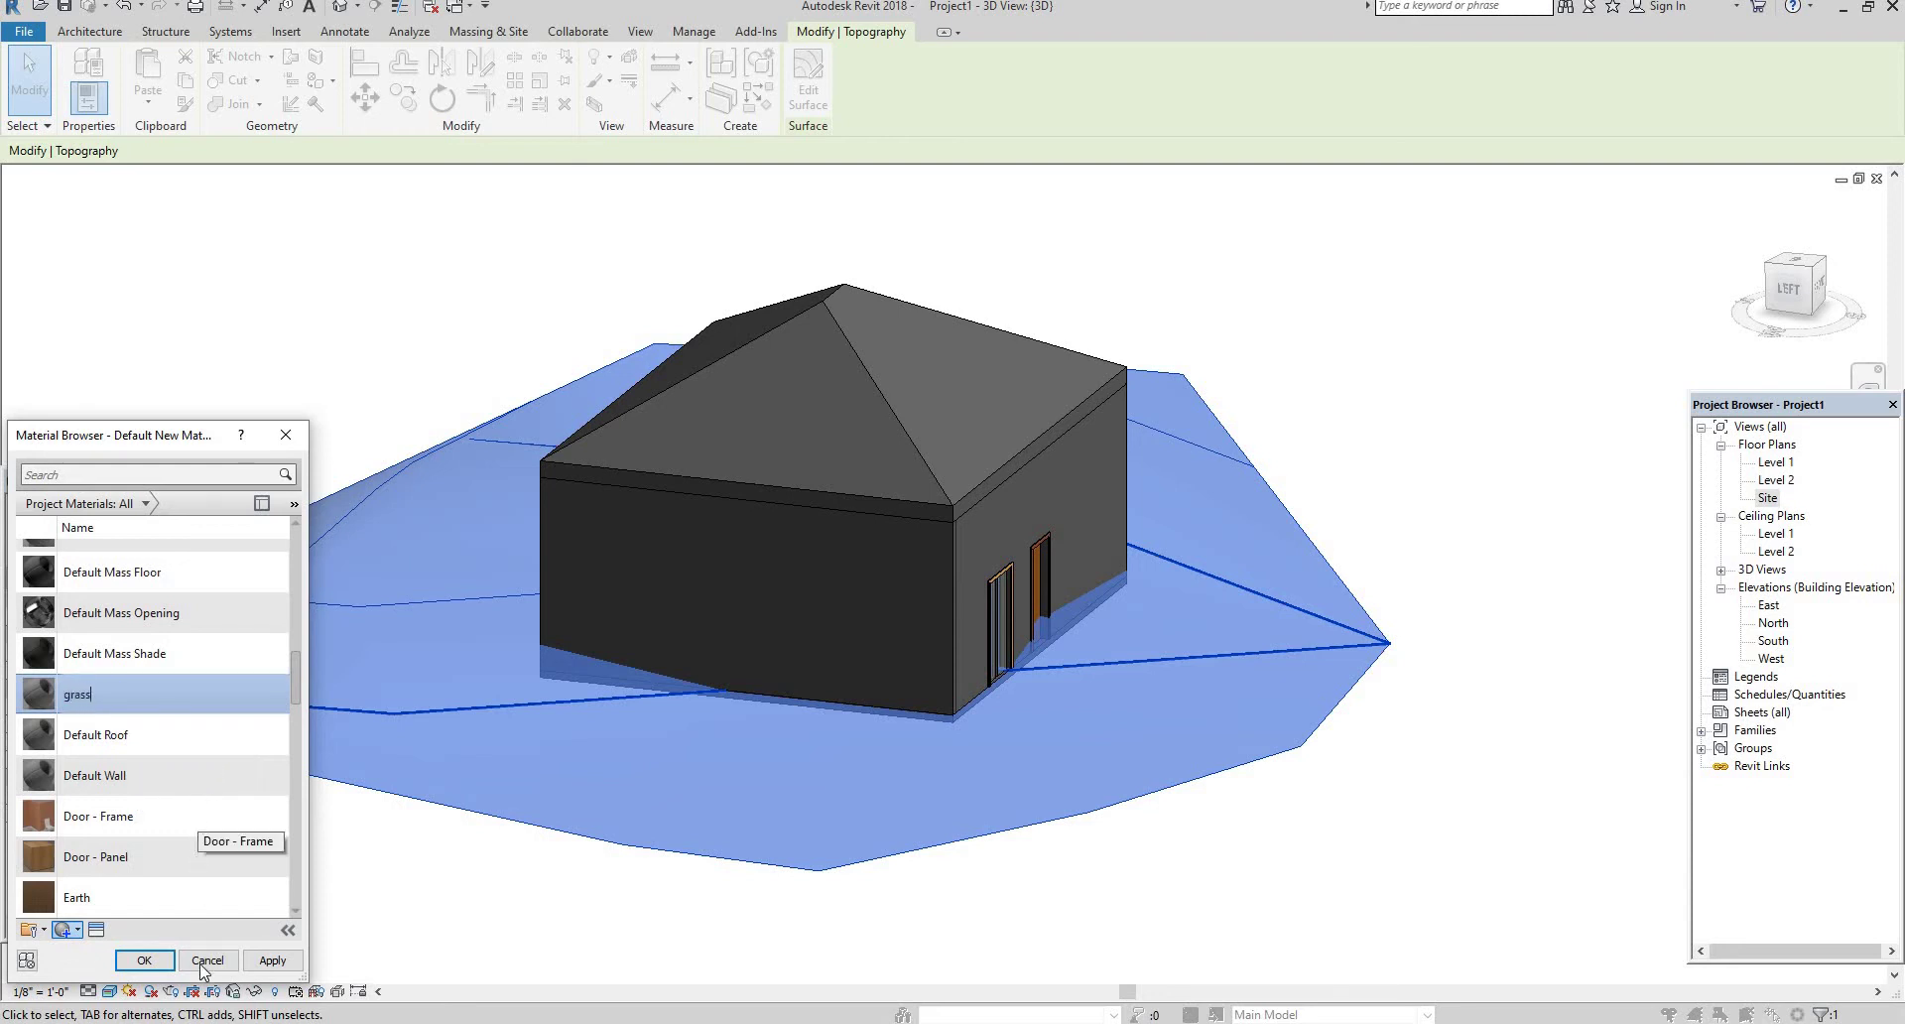
key("Return")
left_click(96, 930)
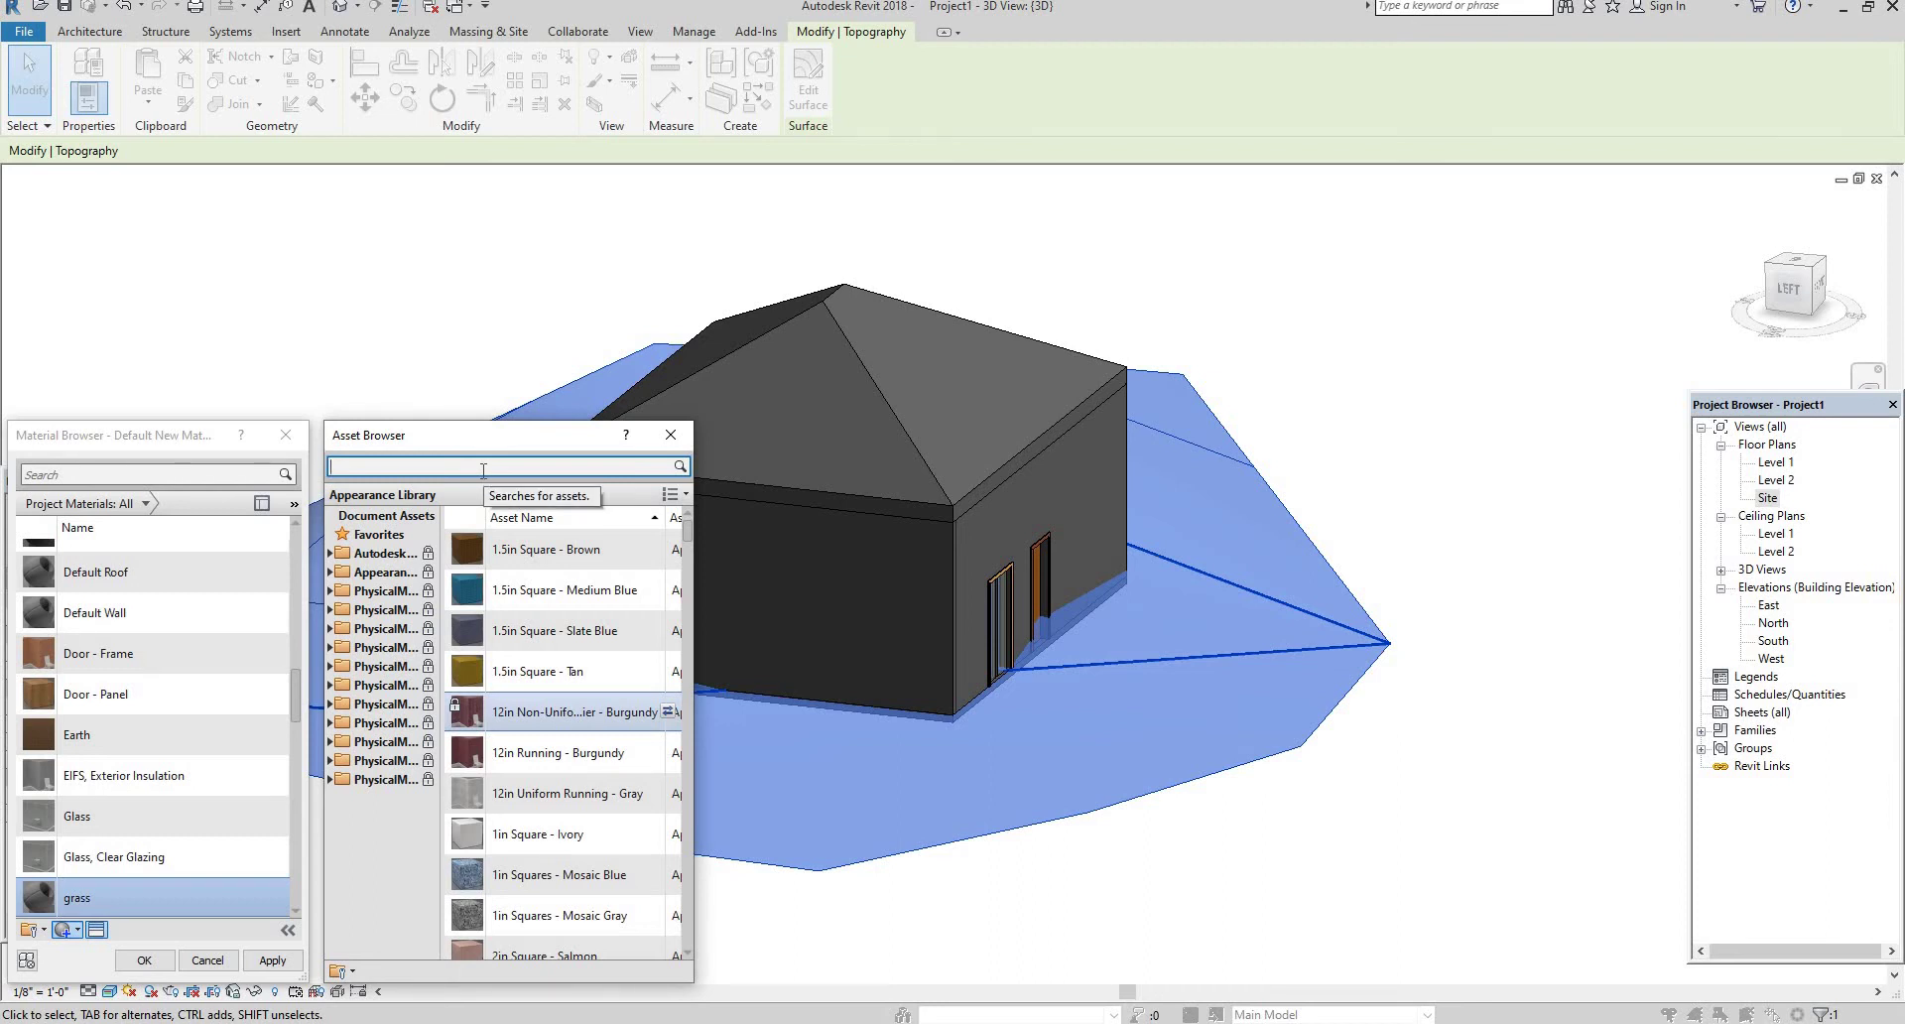
- Give the grass material a grass appearance from the library and apply it to the toposurface
key("Return")
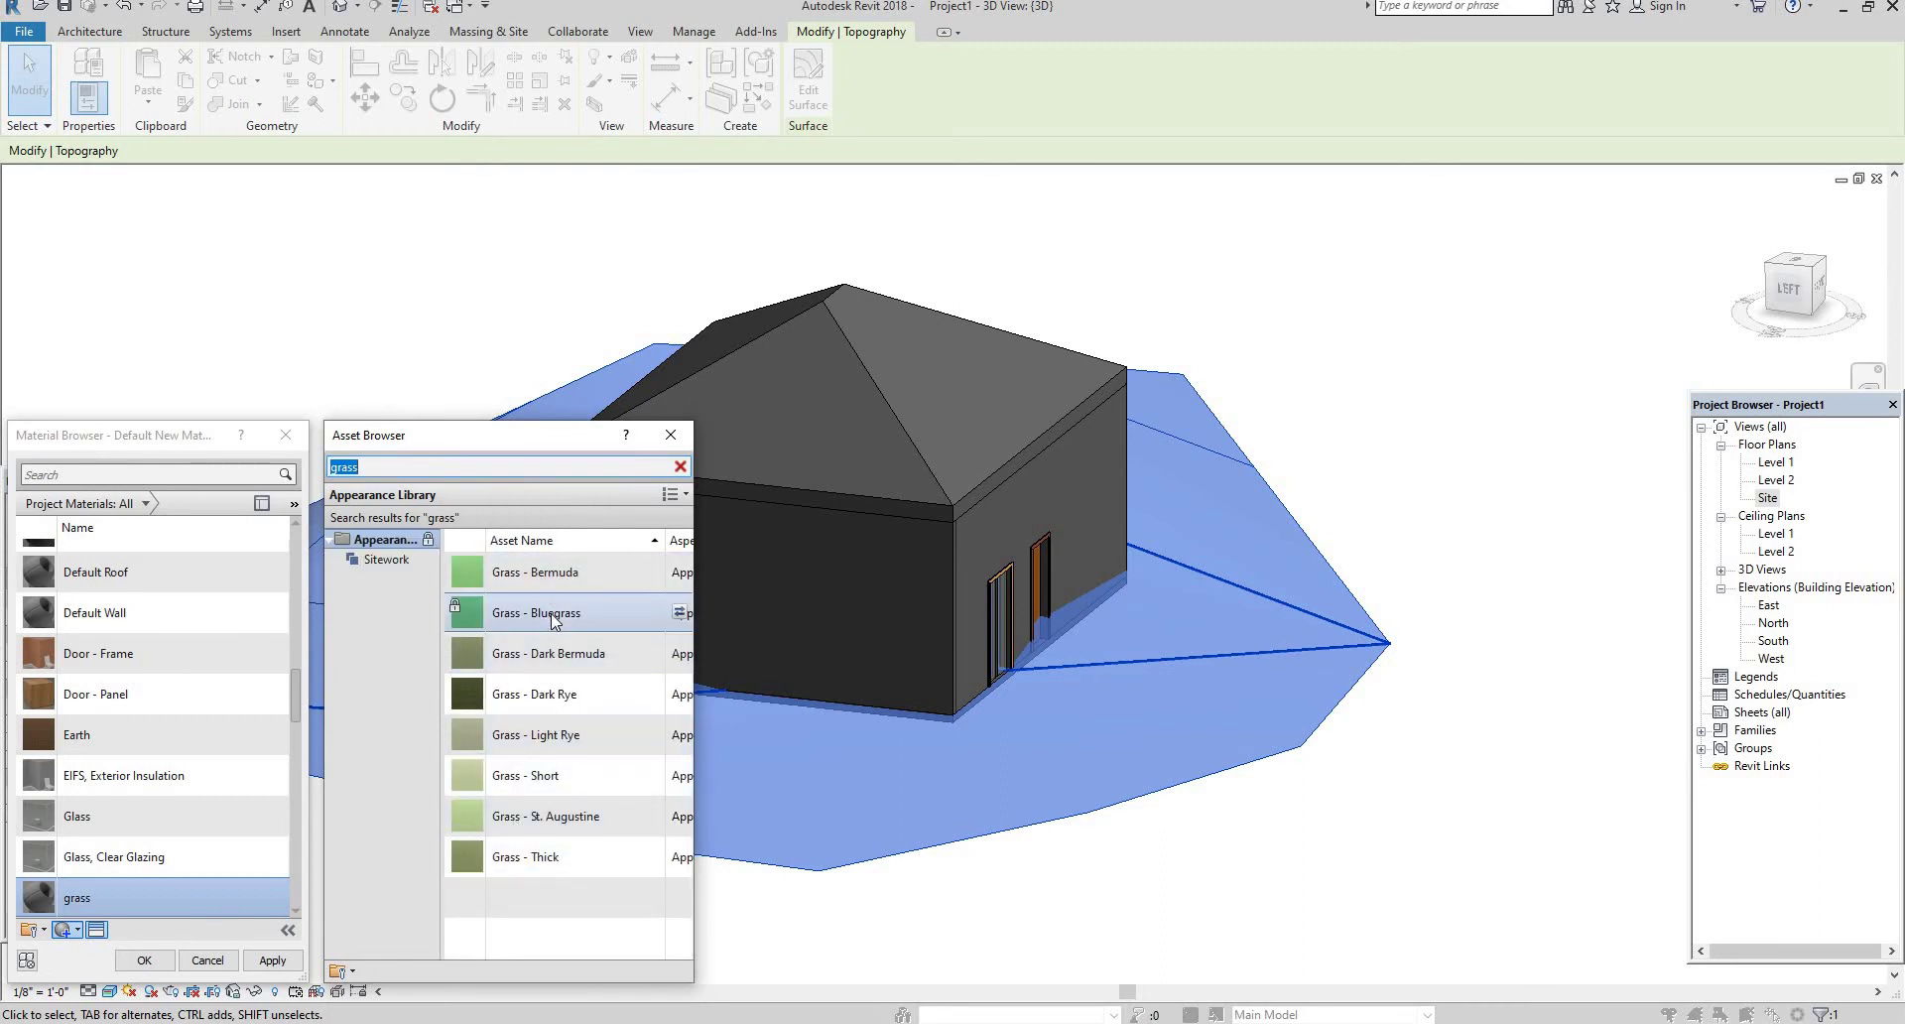
left_click(558, 699)
double_click(548, 710)
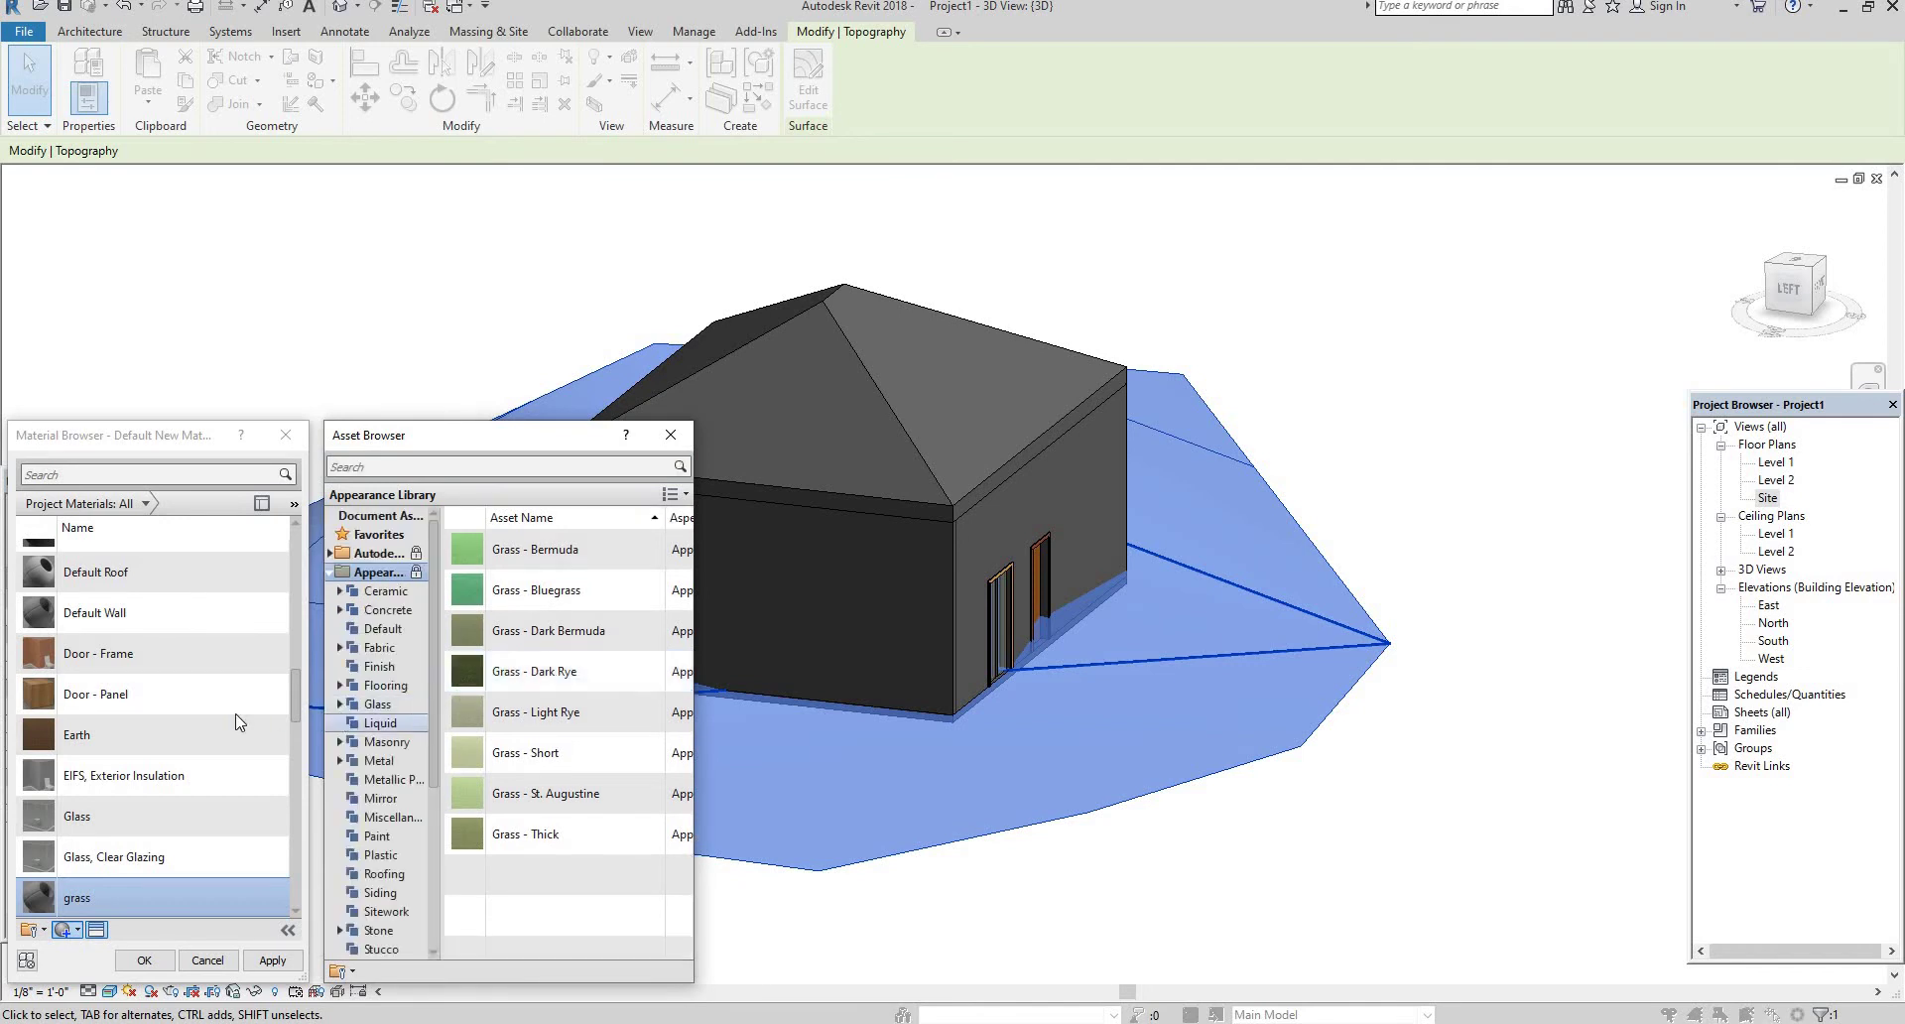
left_click(273, 960)
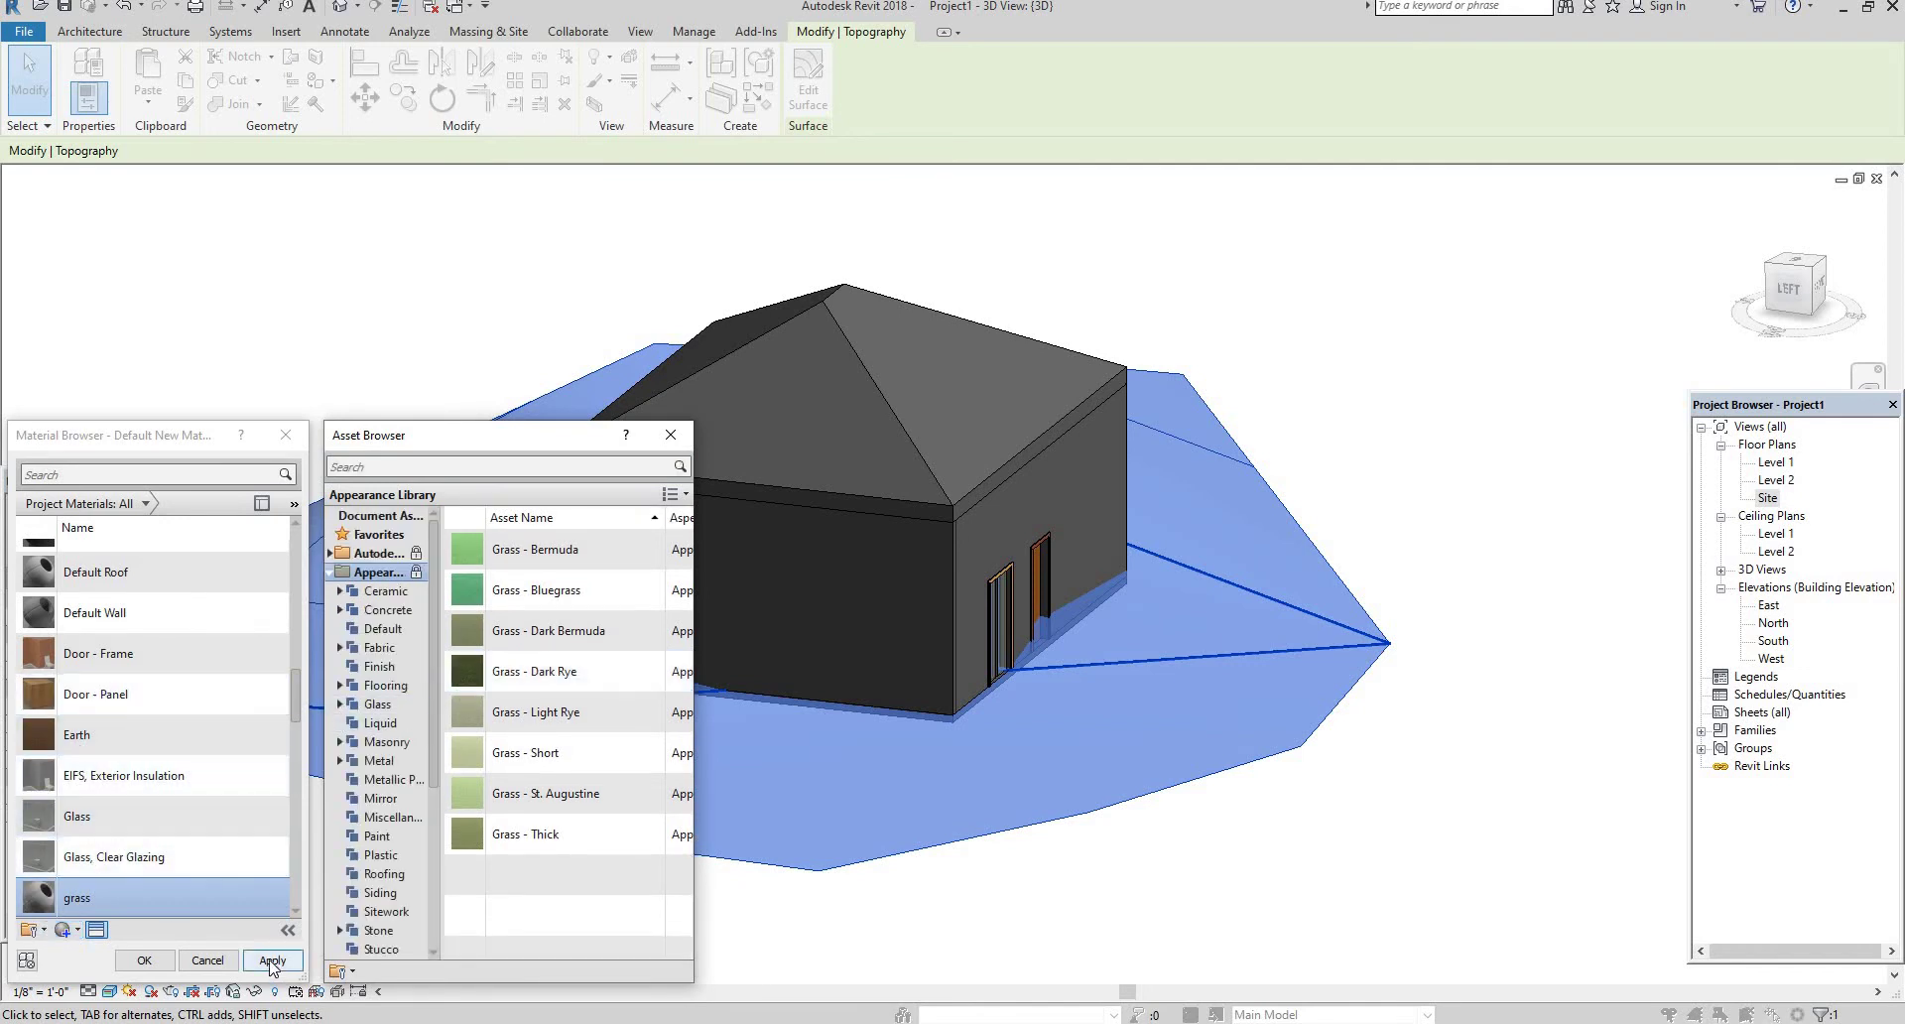
left_click(144, 959)
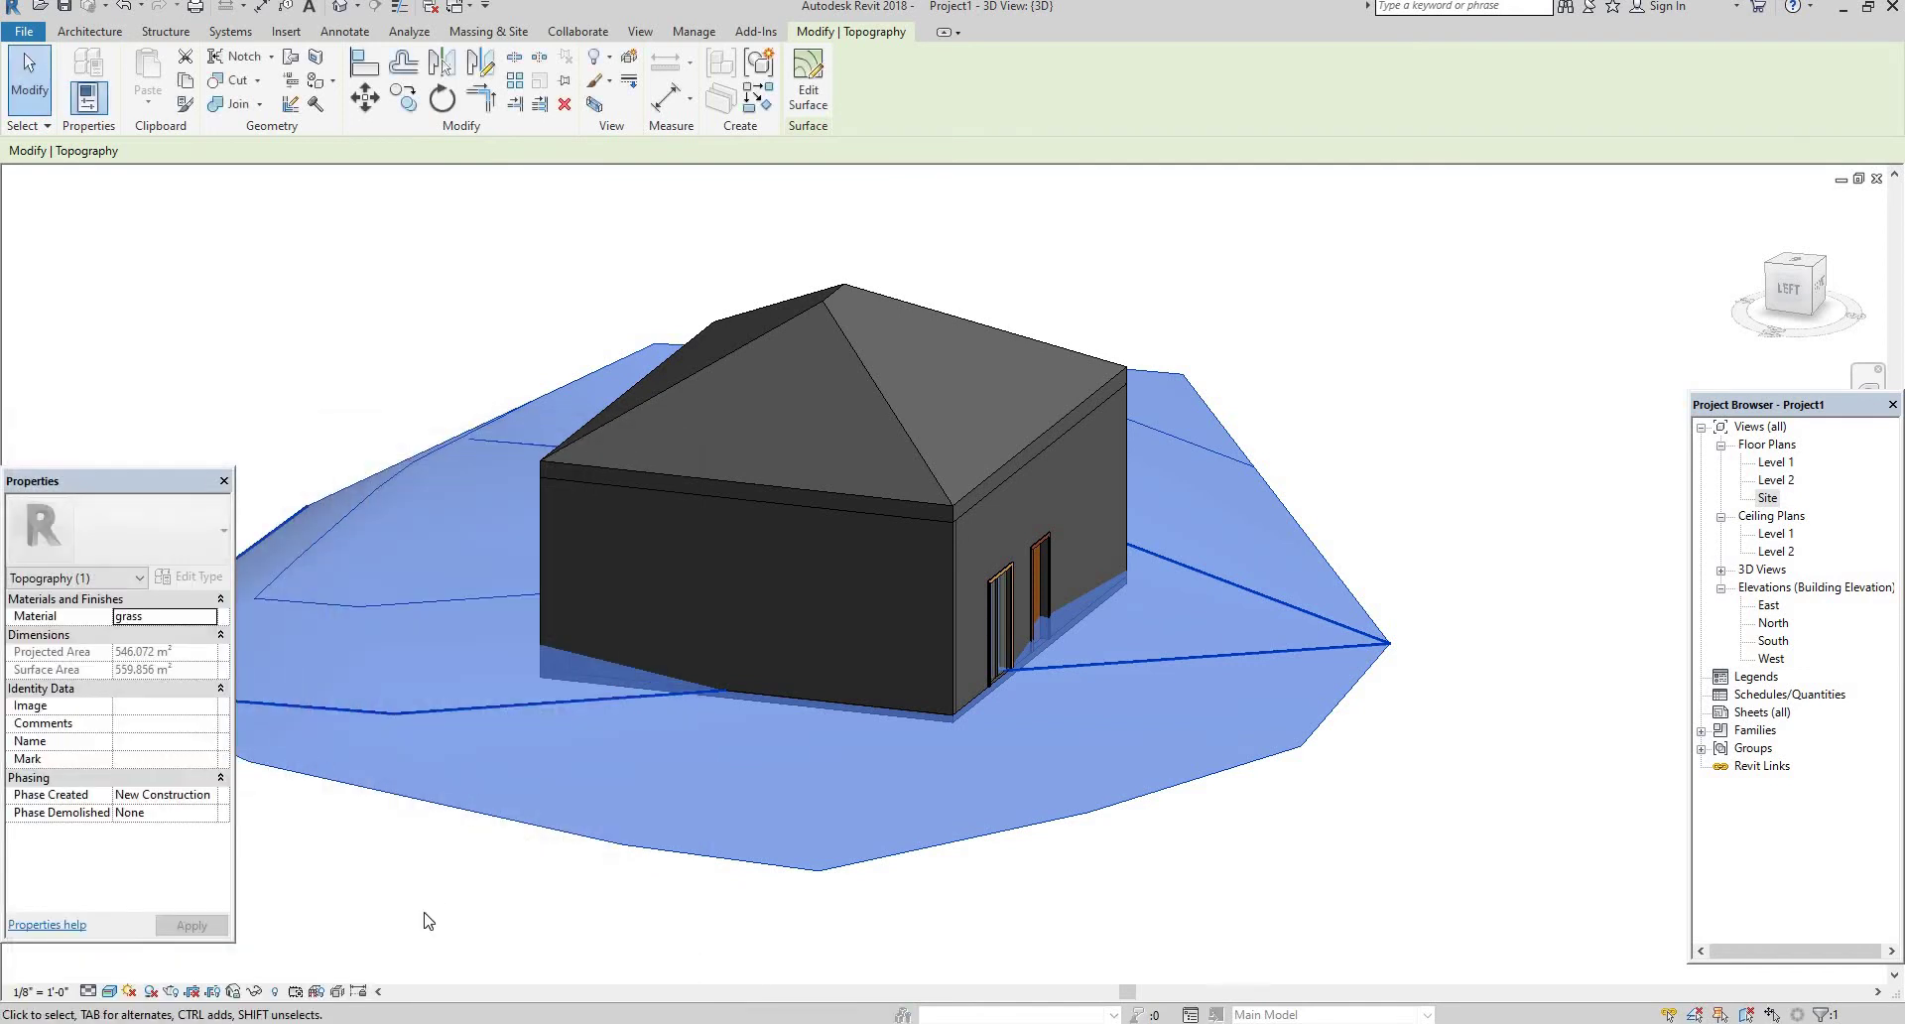
- Deselect the toposurface and orbit the 3D view to see the grass ground
left_click(650, 880)
middle_click_drag(732, 794, 715, 273, "shift")
scroll(596, 799, "up", 4)
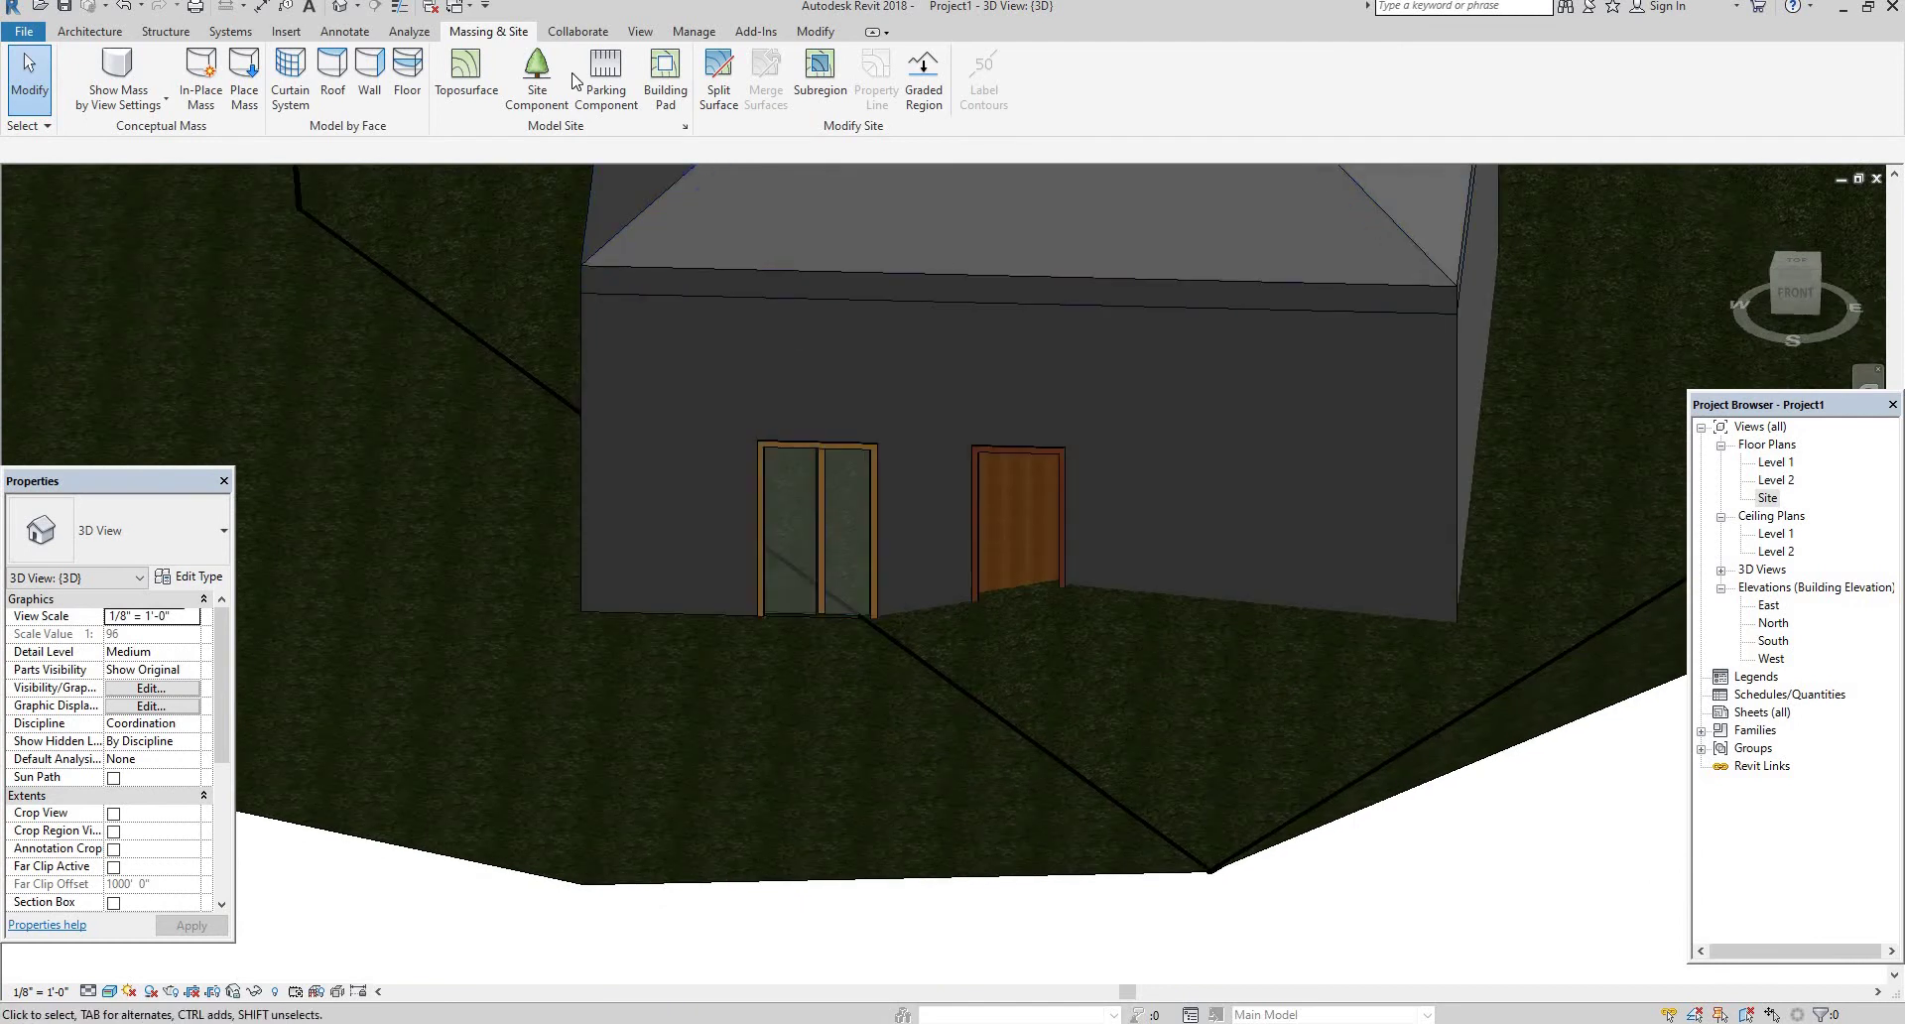
- Place a Red Maple - 9 Meters tree southwest of the house in the Site plan
left_click(539, 77)
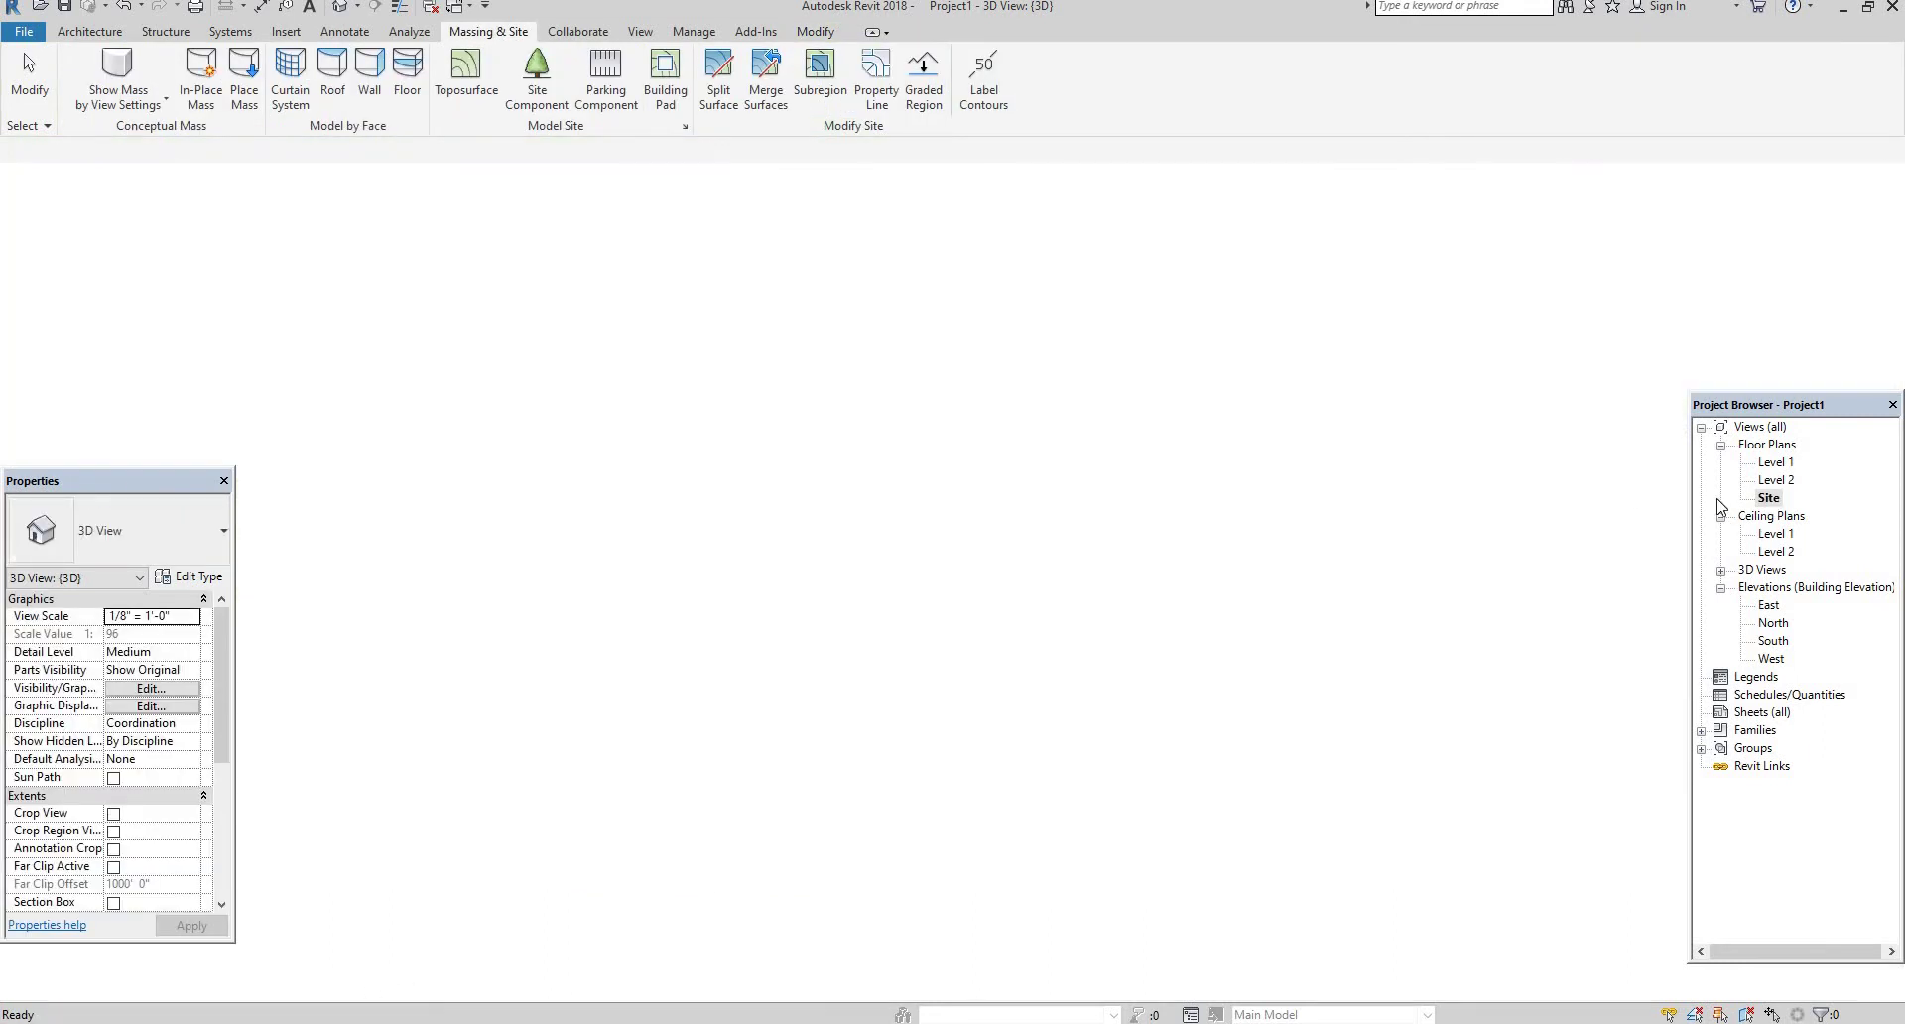
left_click(537, 77)
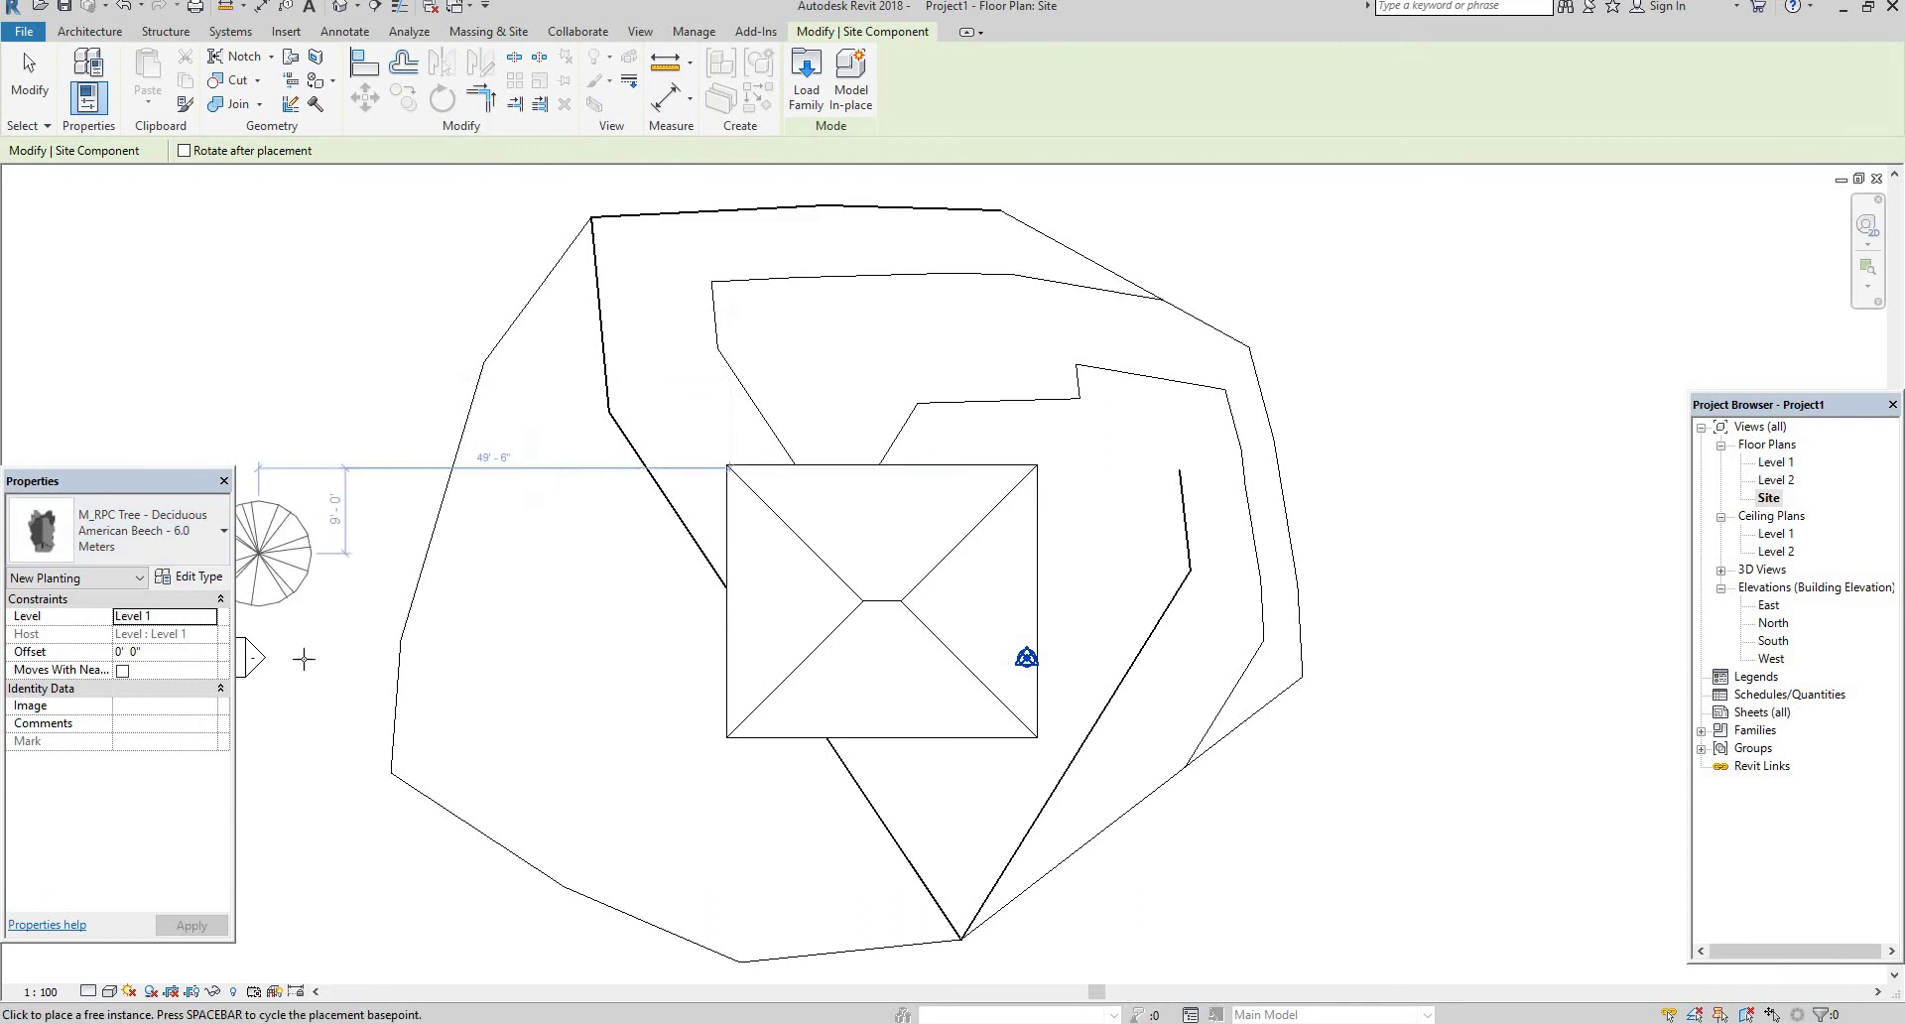
left_click(201, 548)
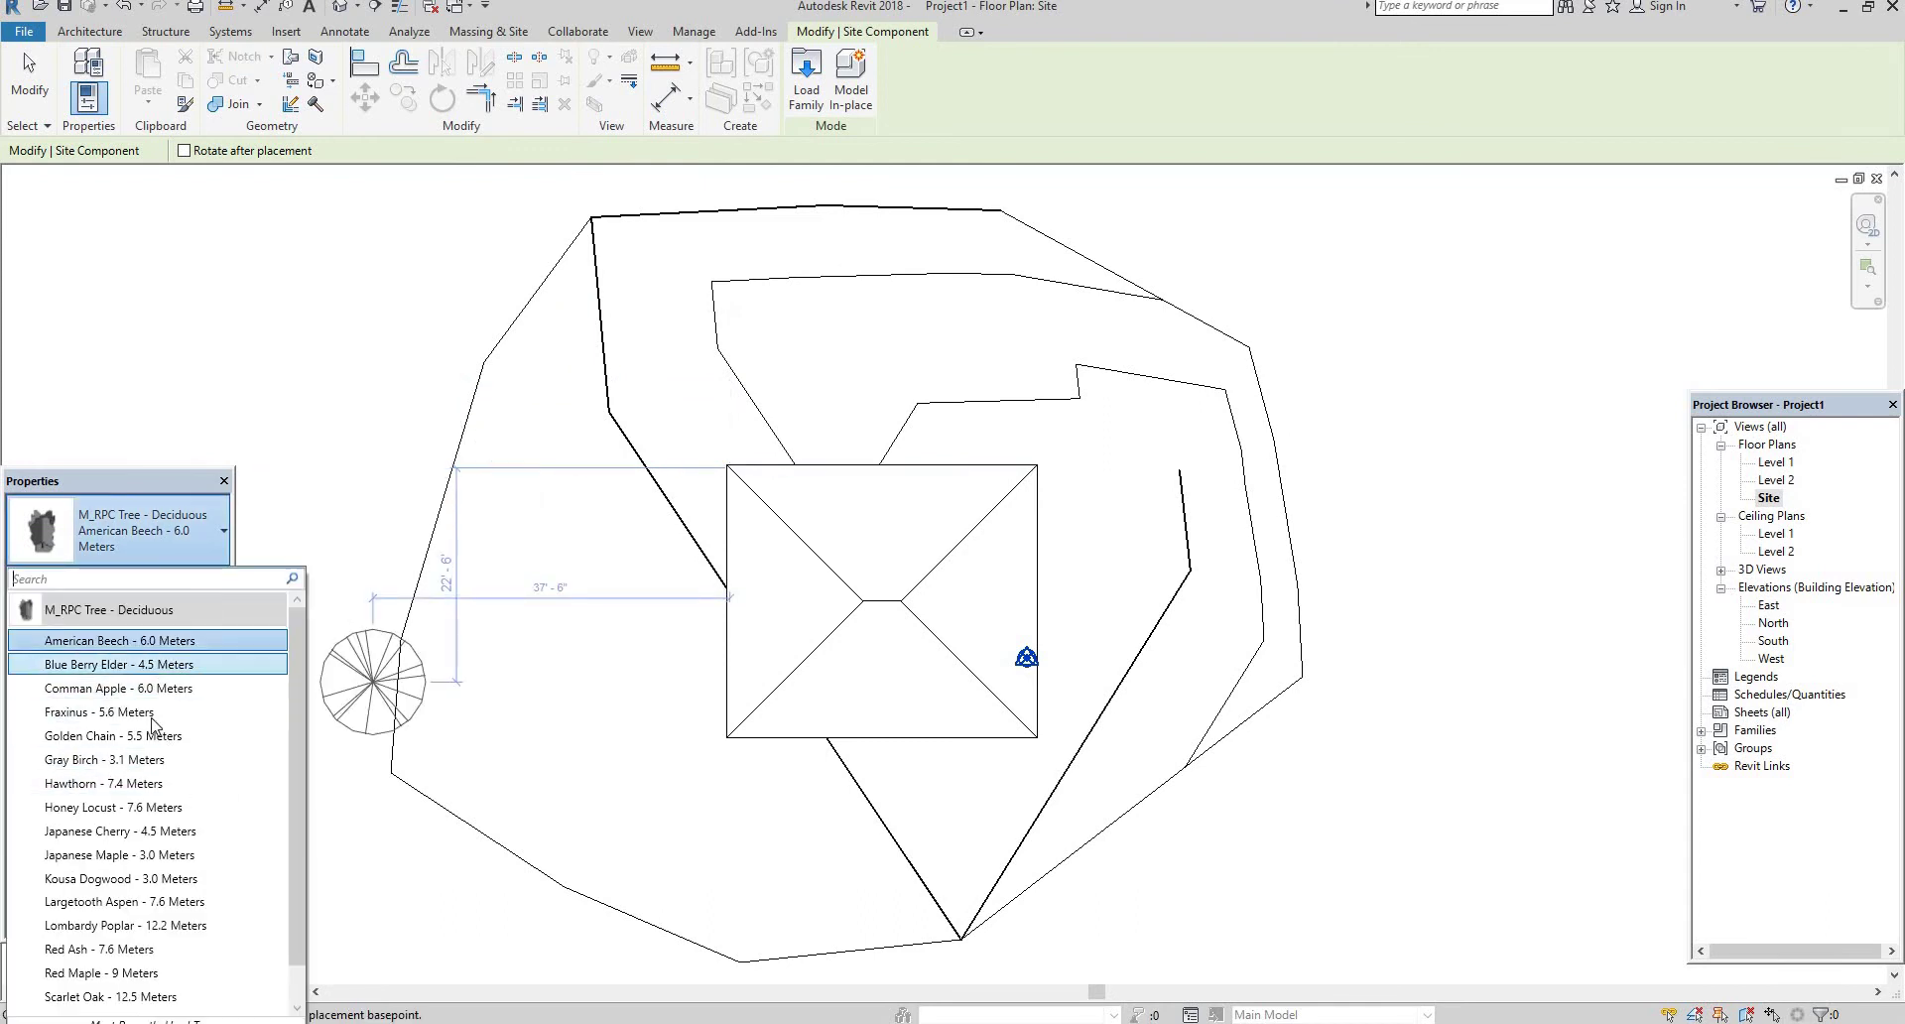
scroll(153, 784, "down", 1)
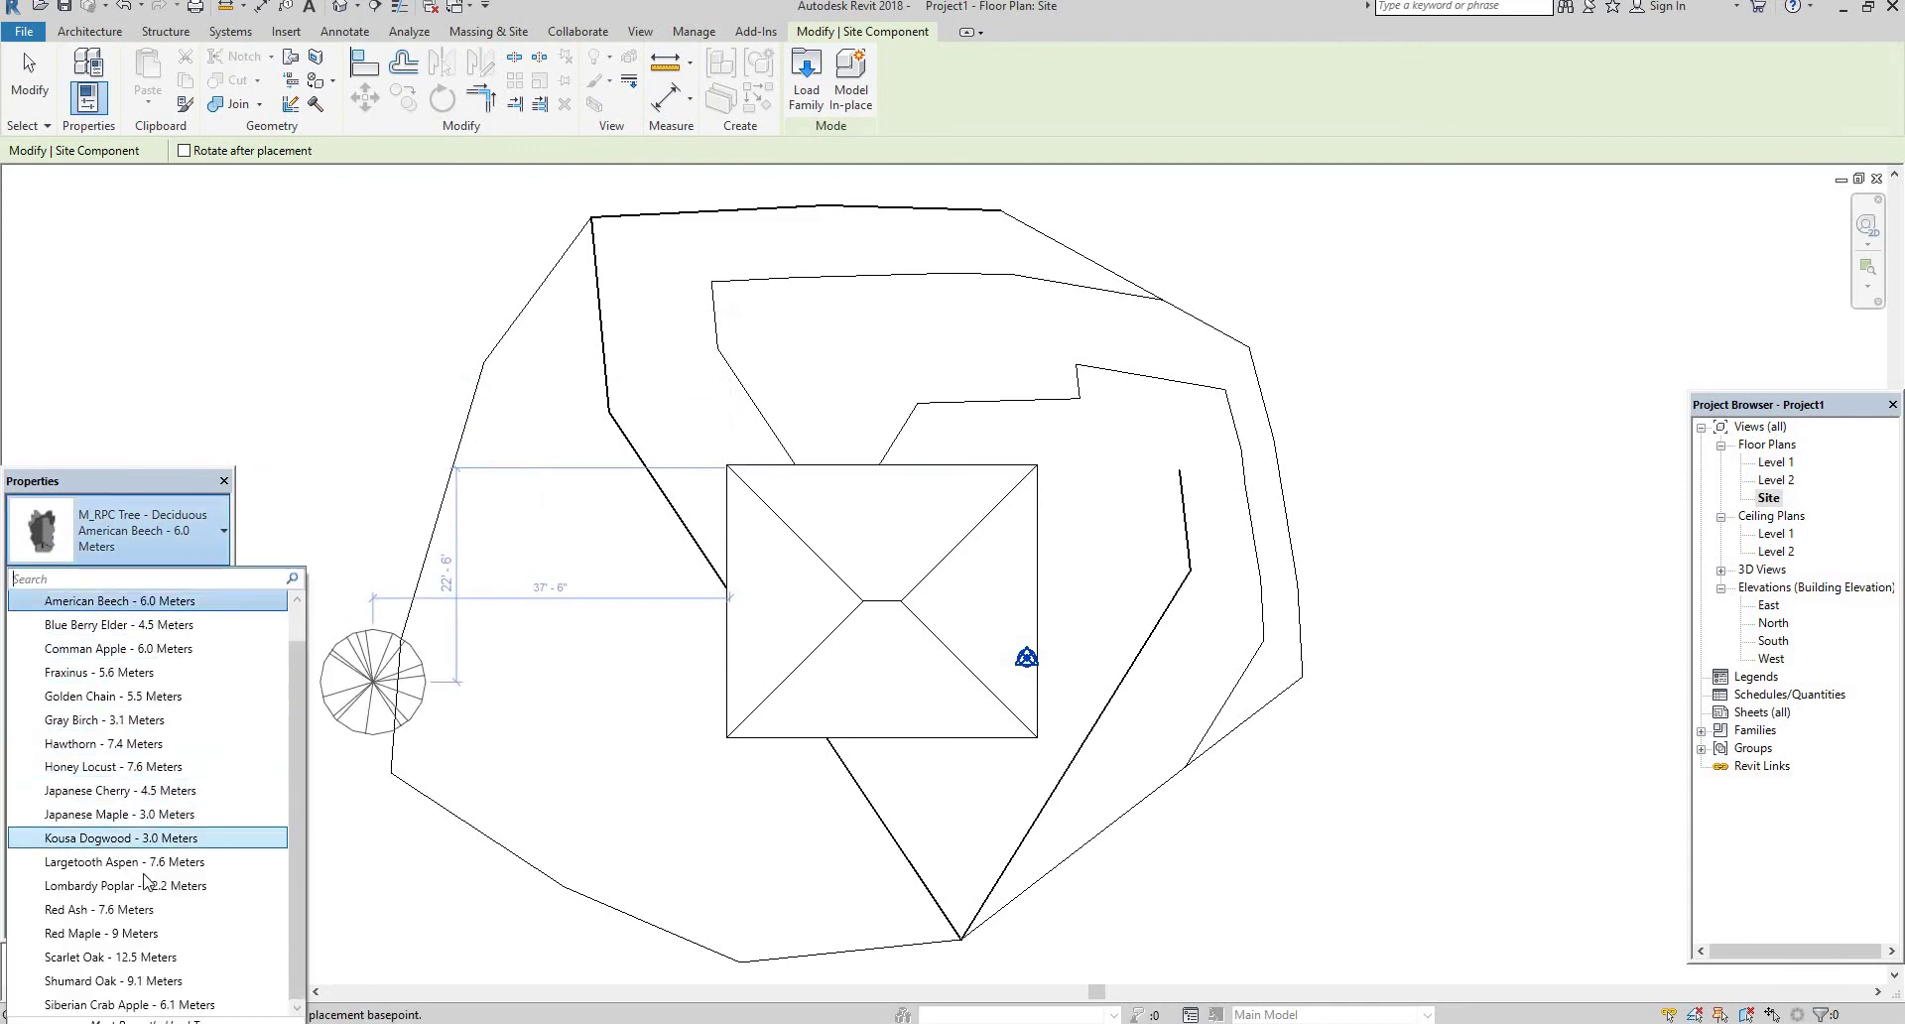
left_click(117, 943)
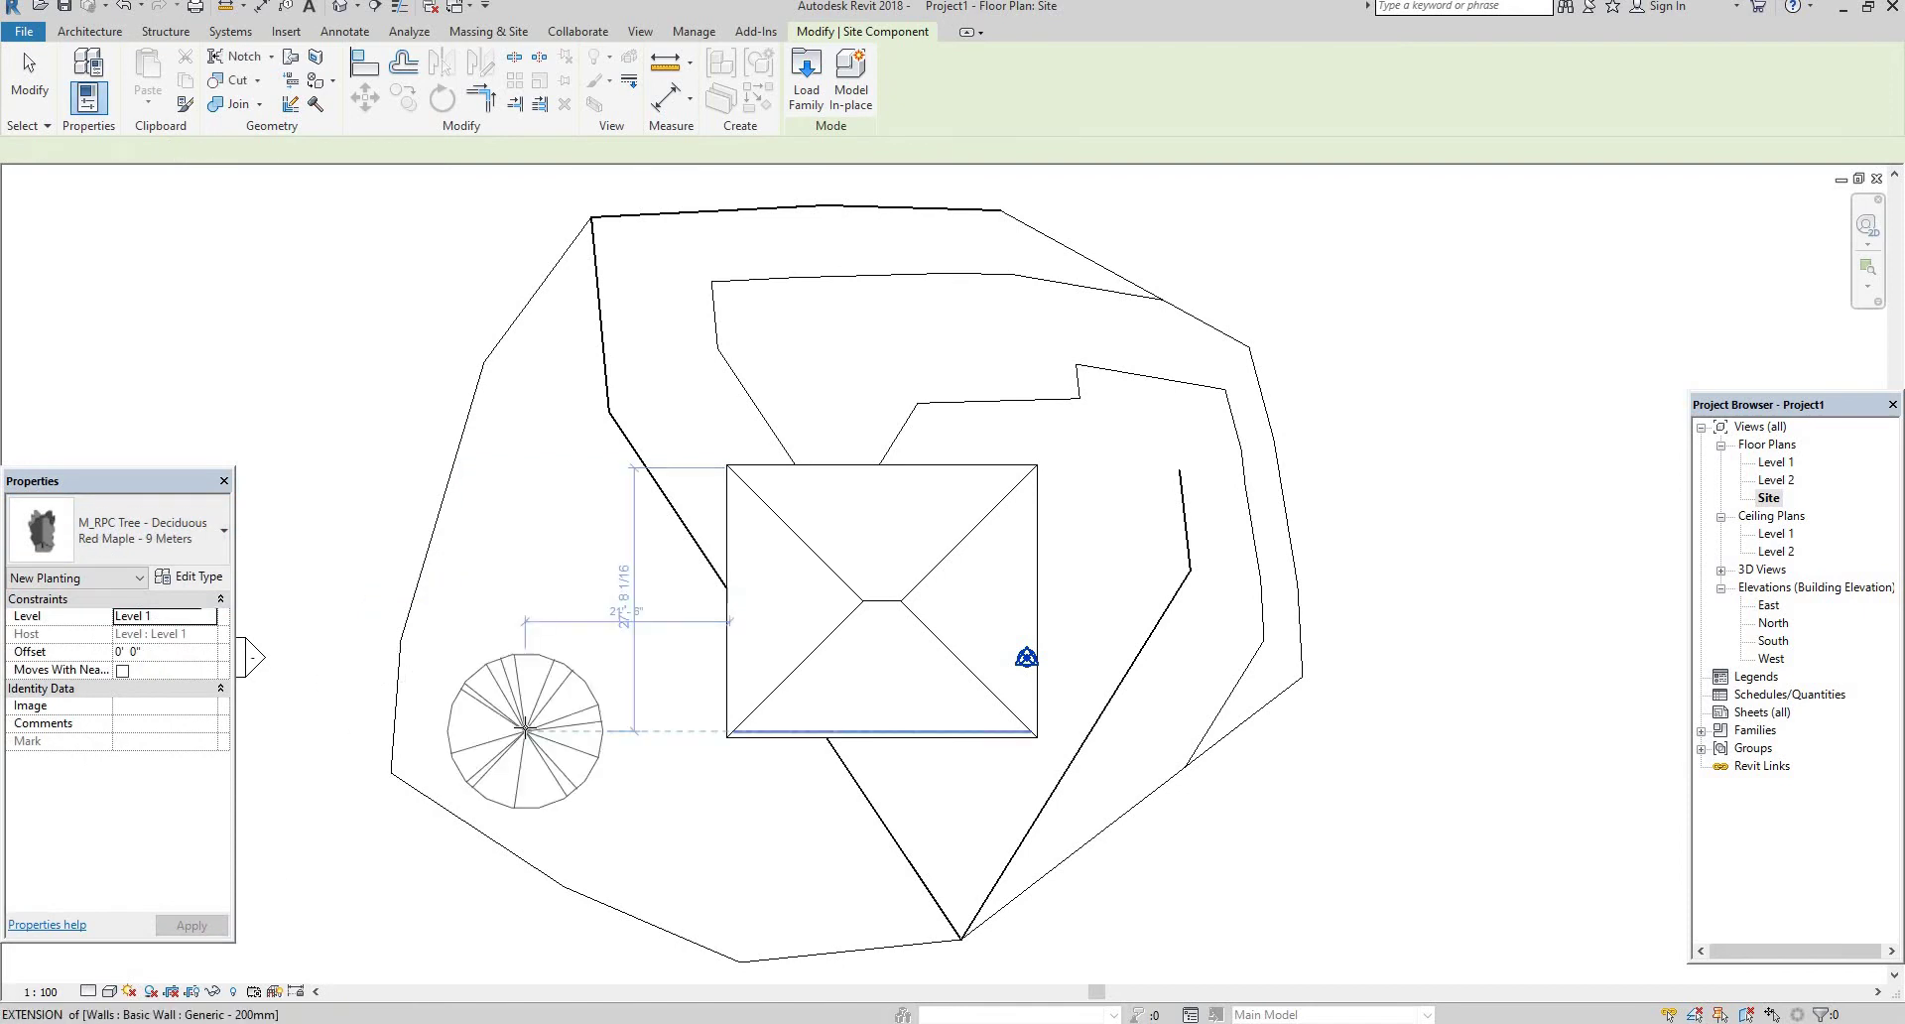
left_click(526, 732)
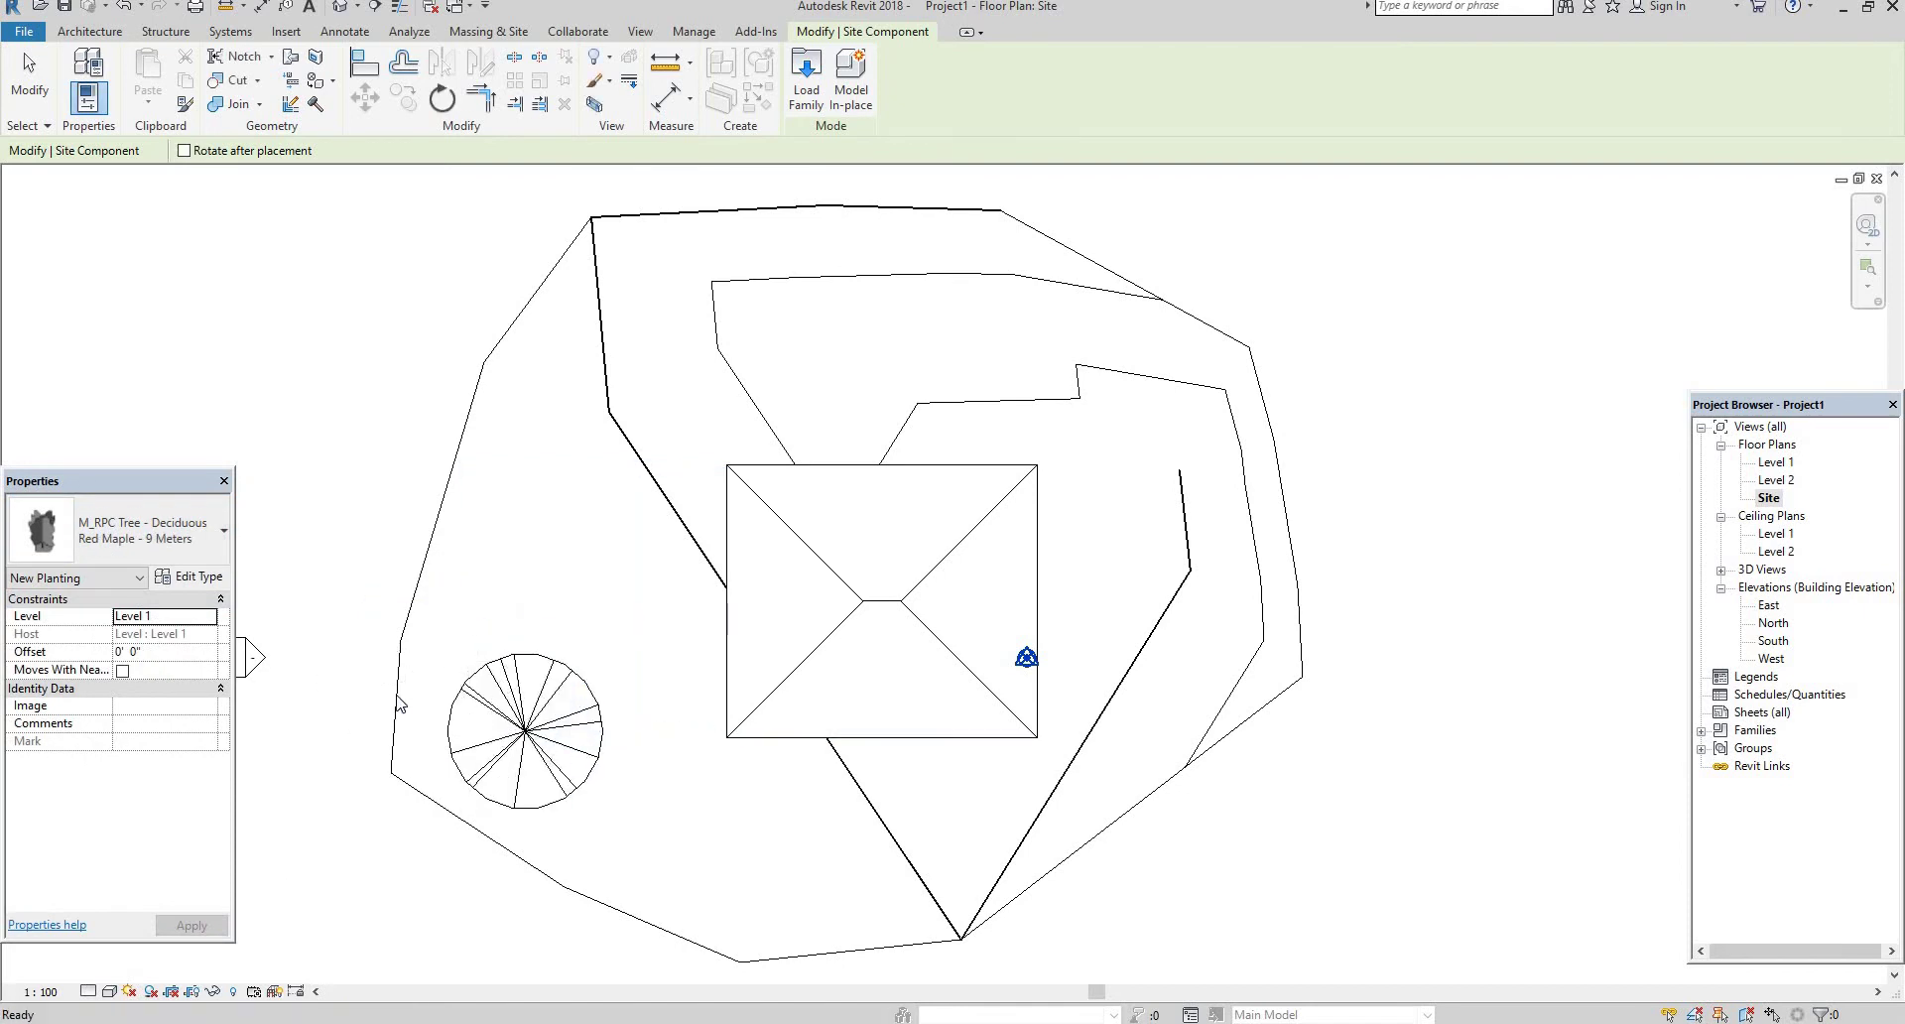
key("Escape")
- Set the tree type's render appearance to White Pine and view it in 3D
left_click(545, 734)
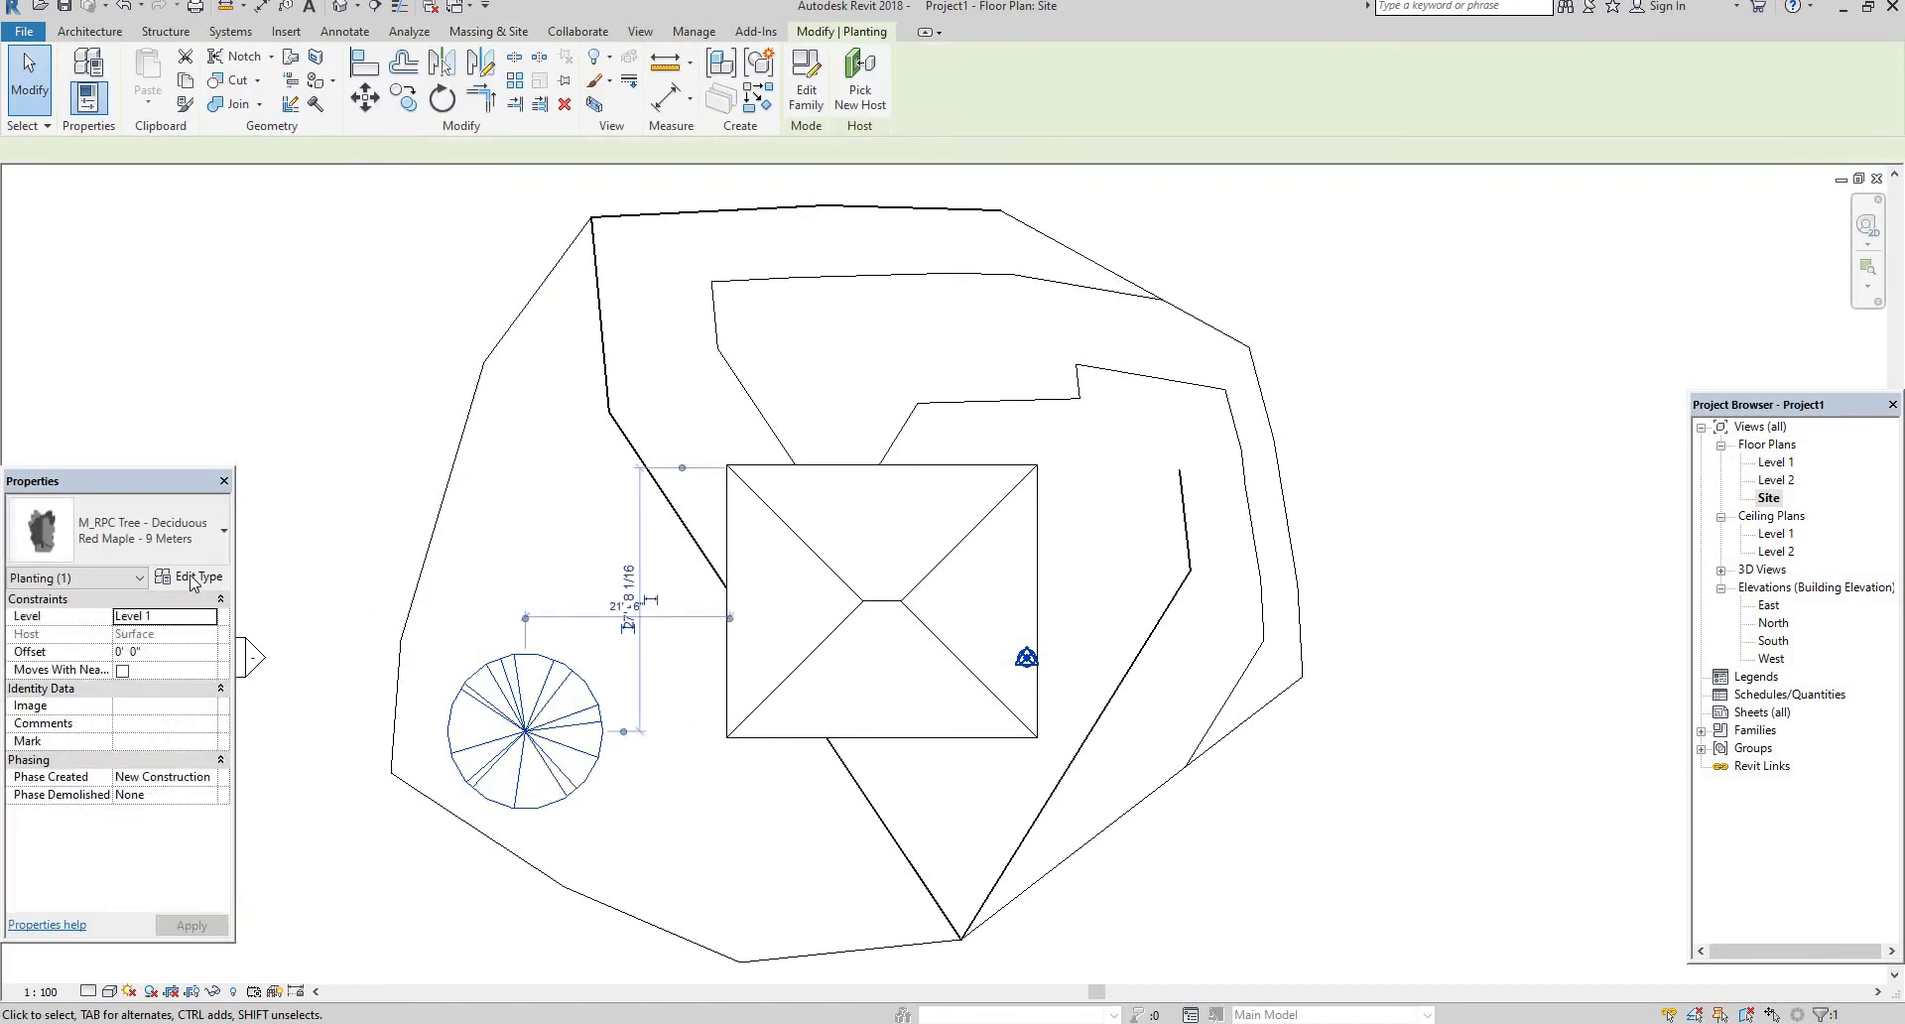
left_click(193, 578)
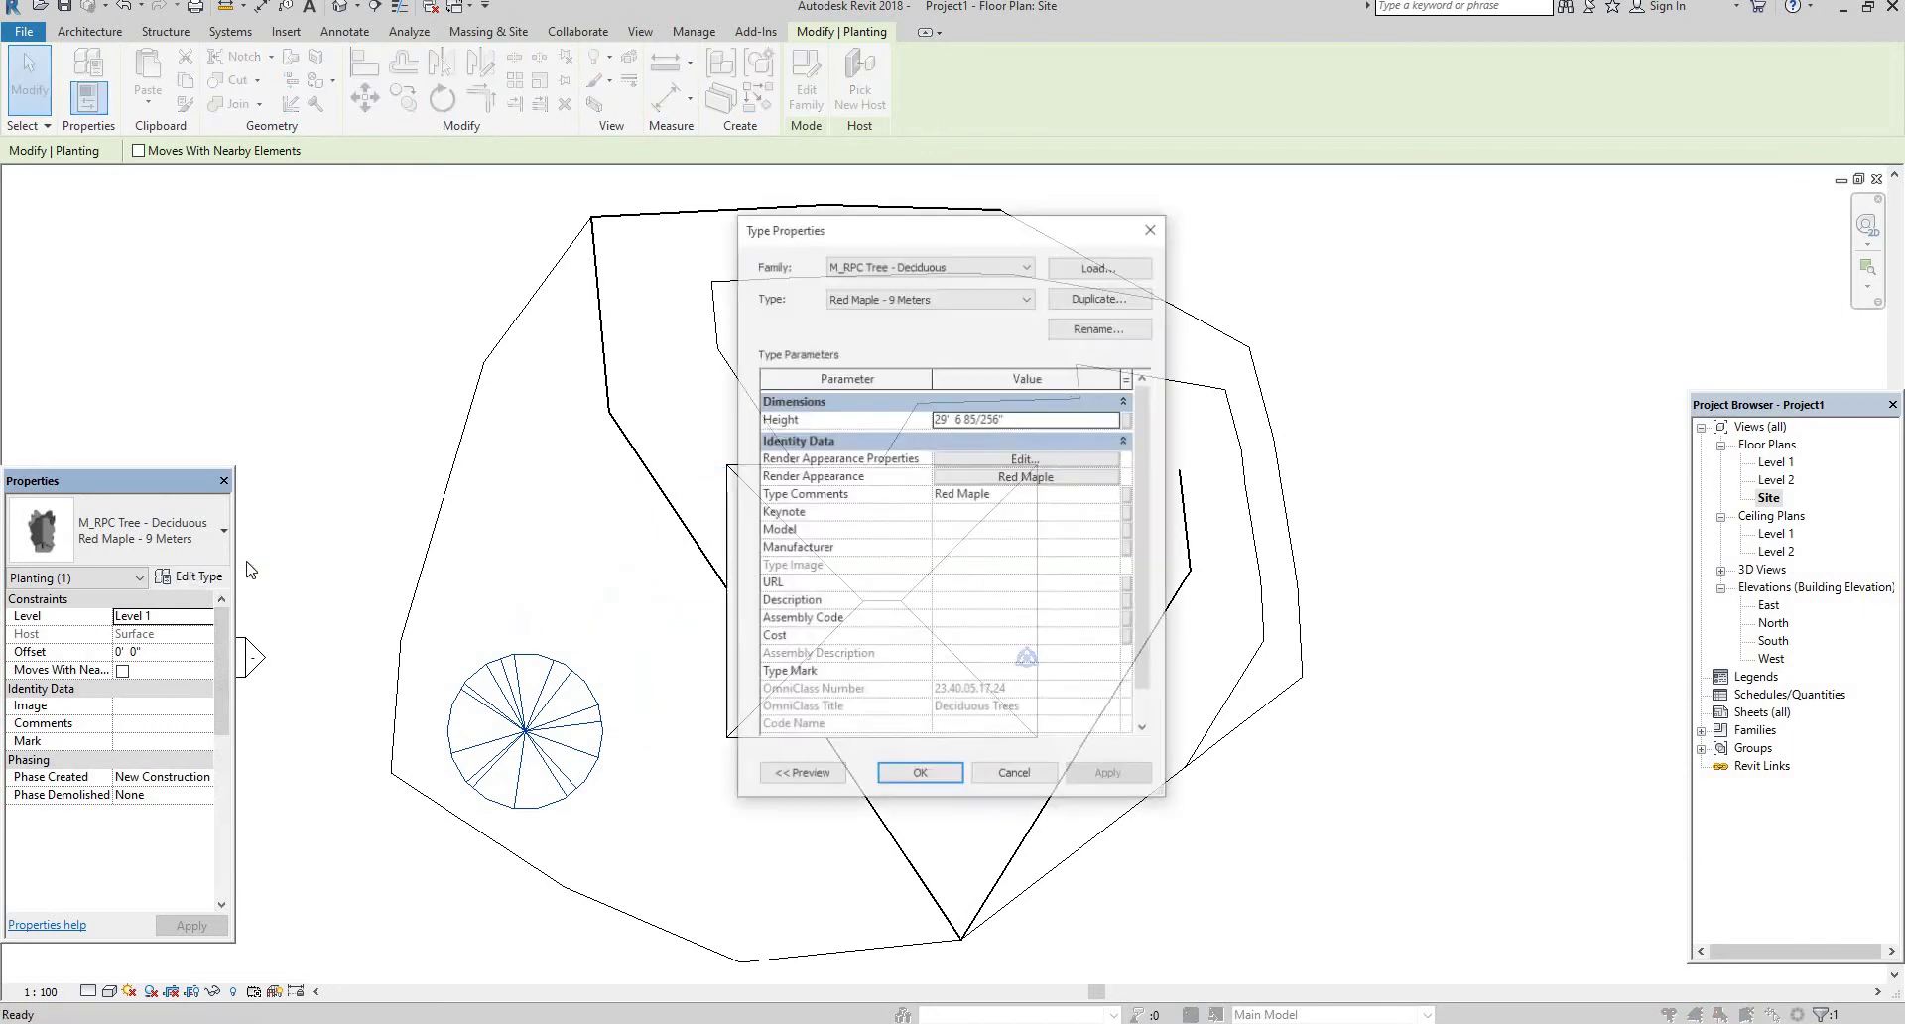
left_click(1032, 477)
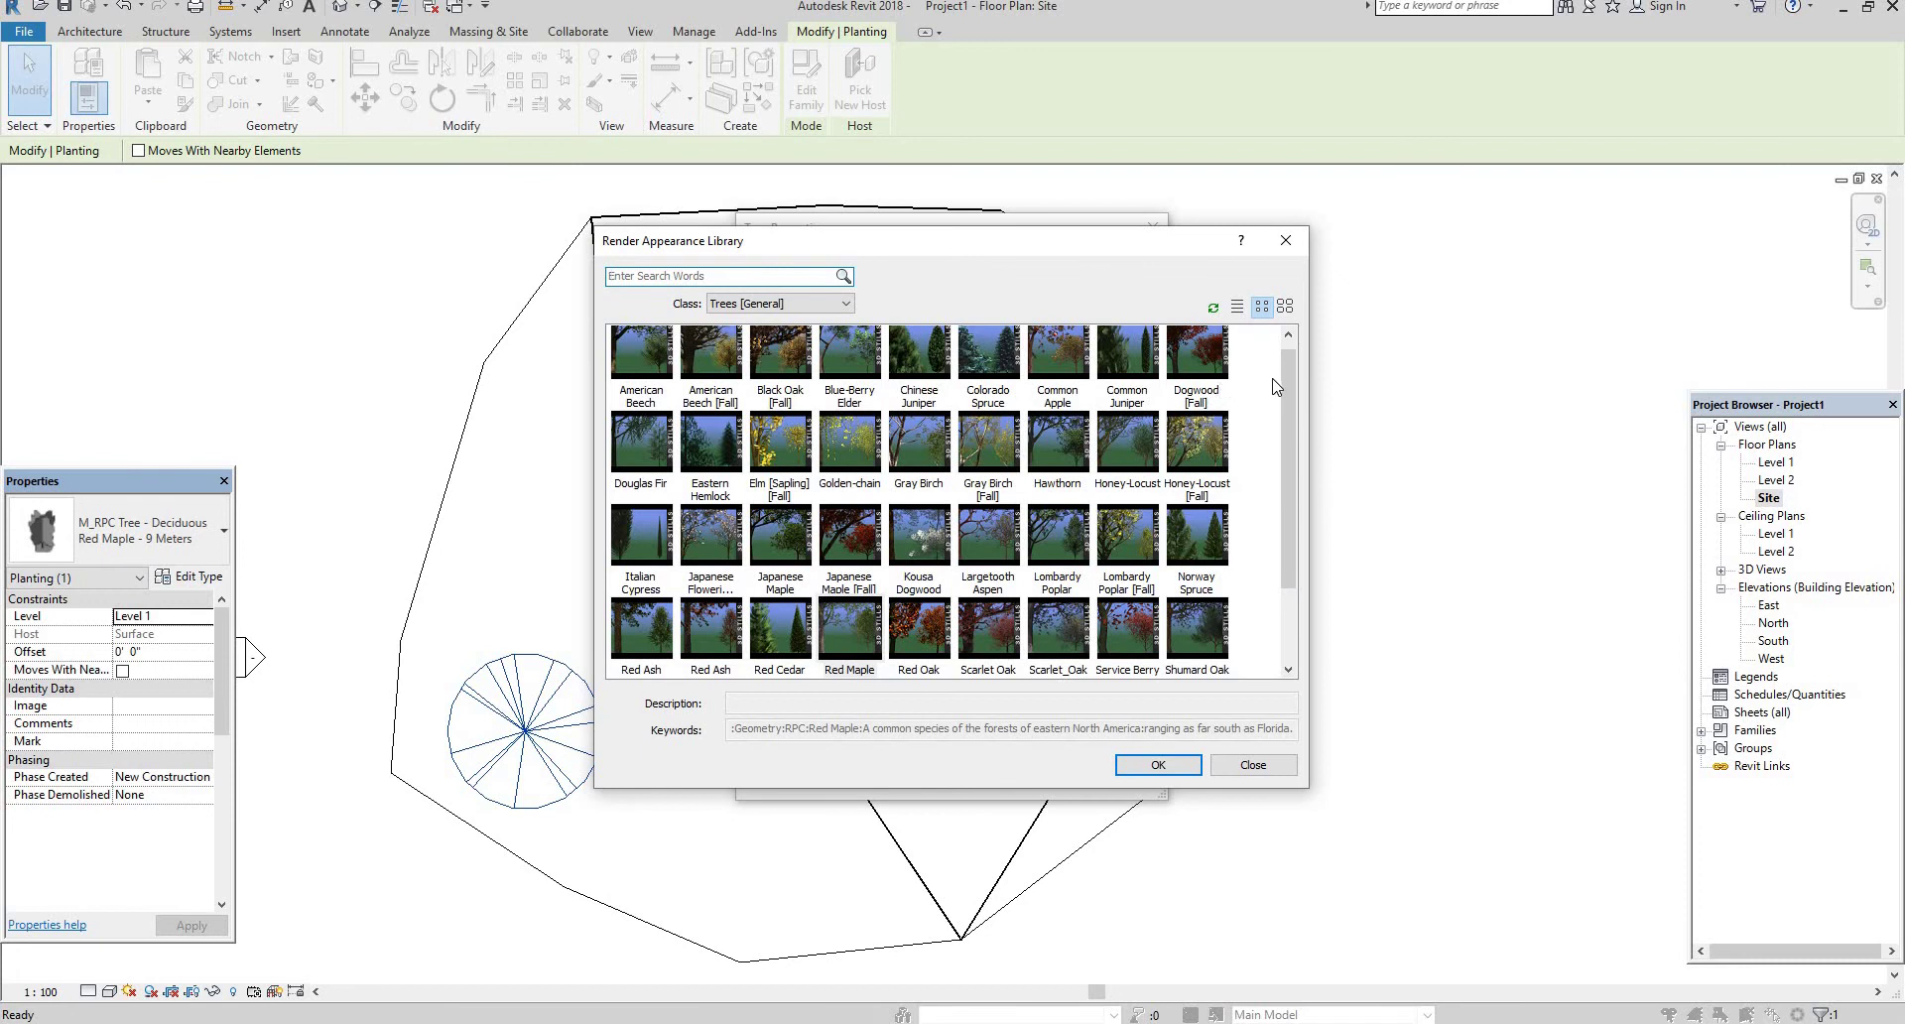
left_click_drag(1284, 405, 1283, 524)
left_click(999, 623)
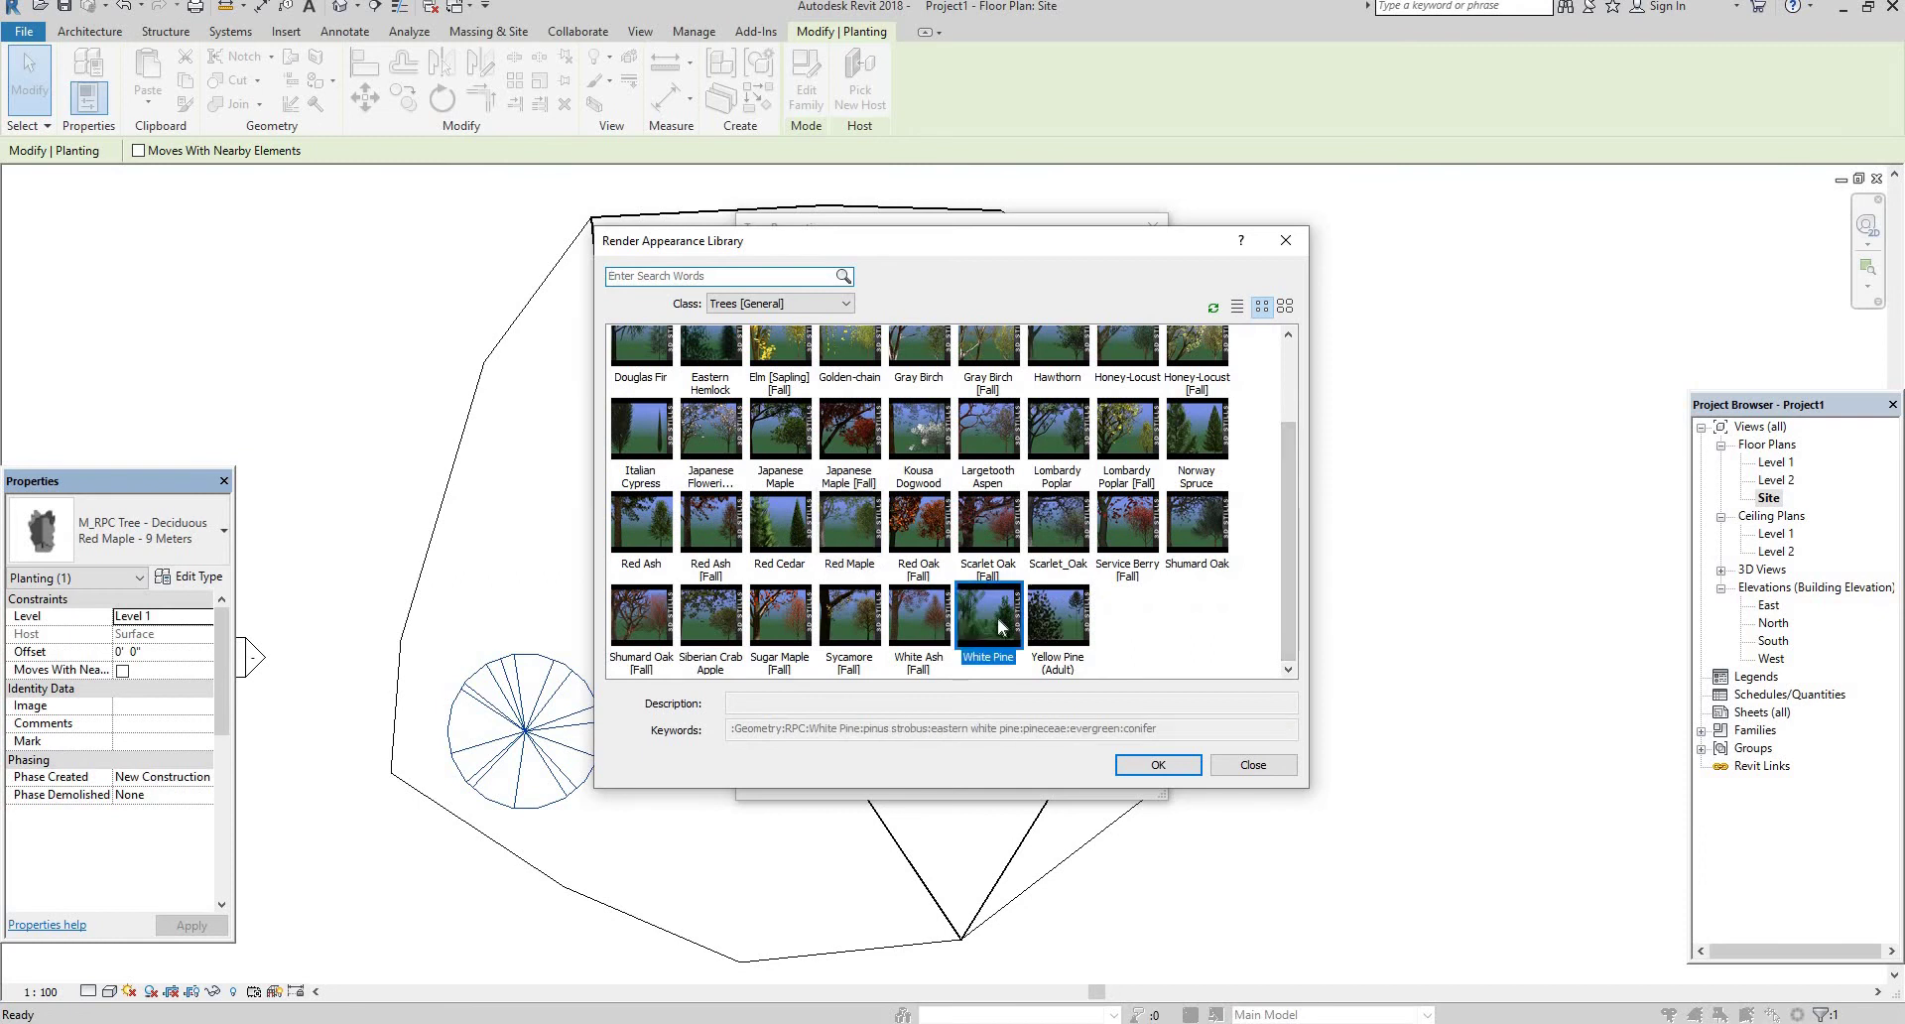
left_click(1157, 765)
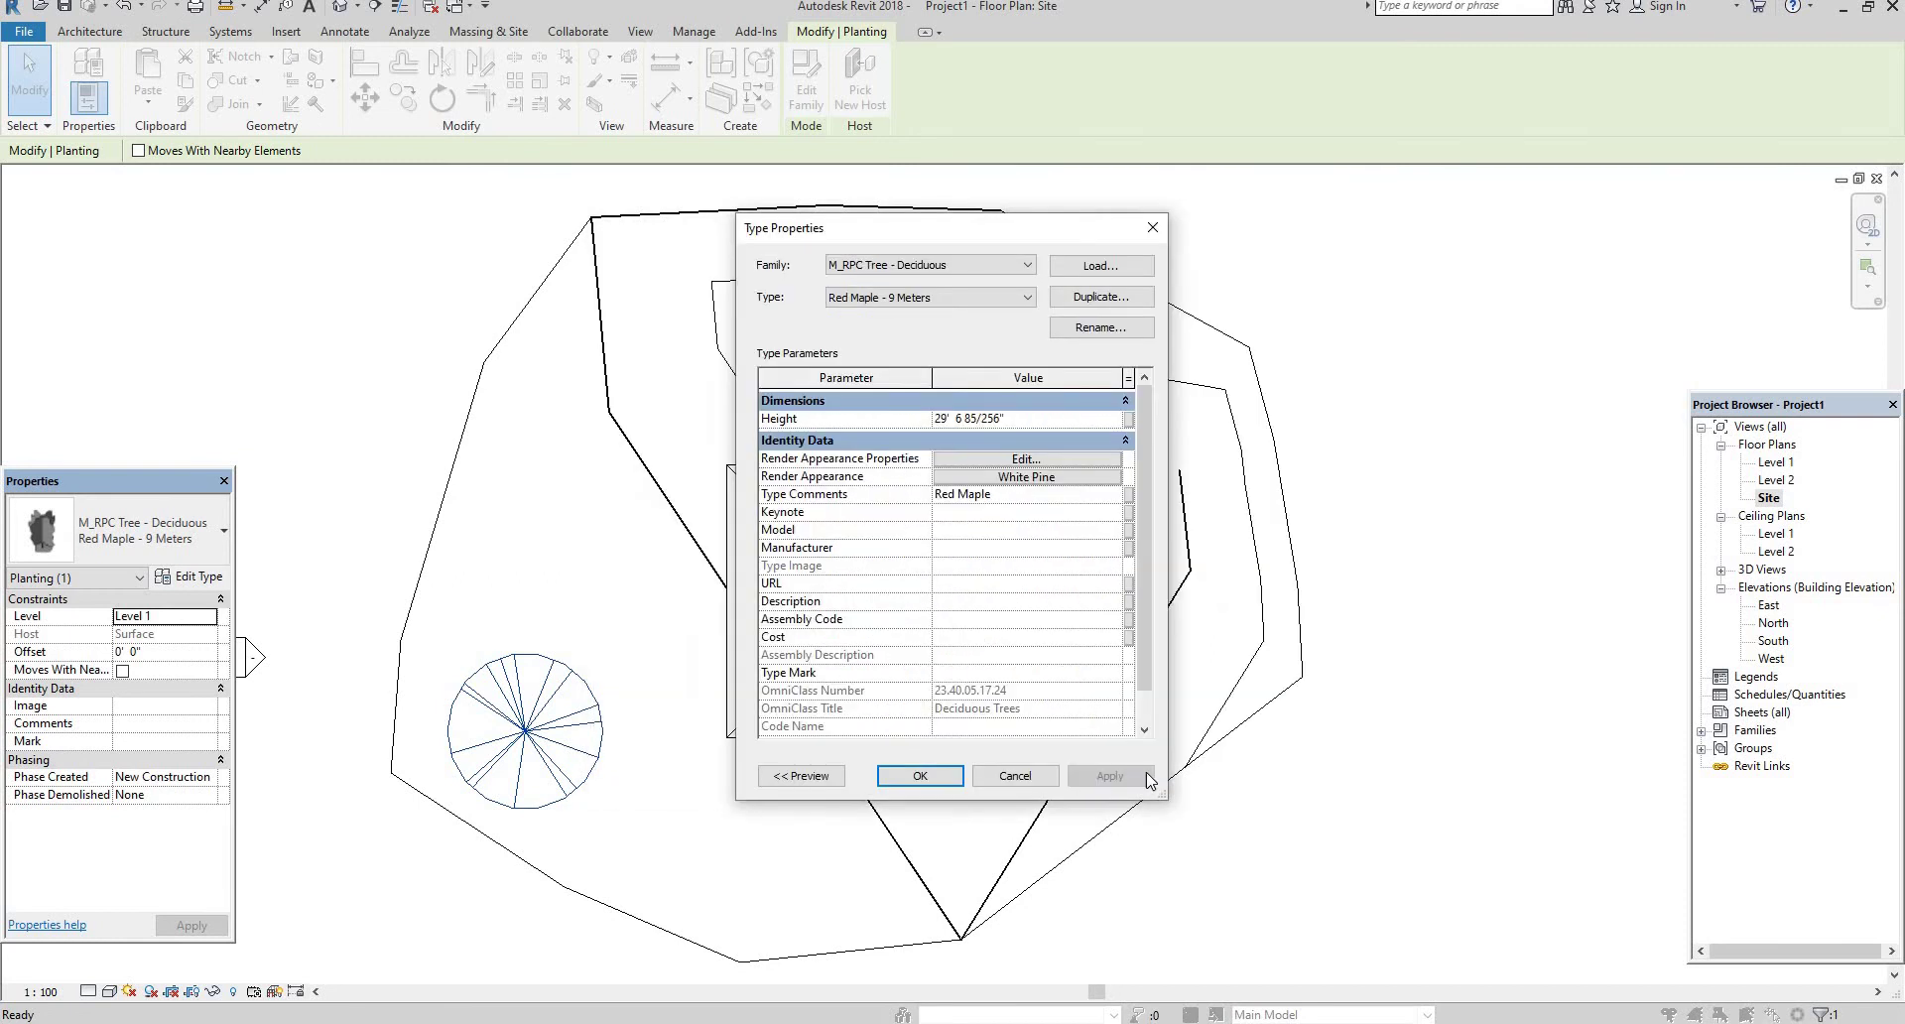
left_click(1108, 776)
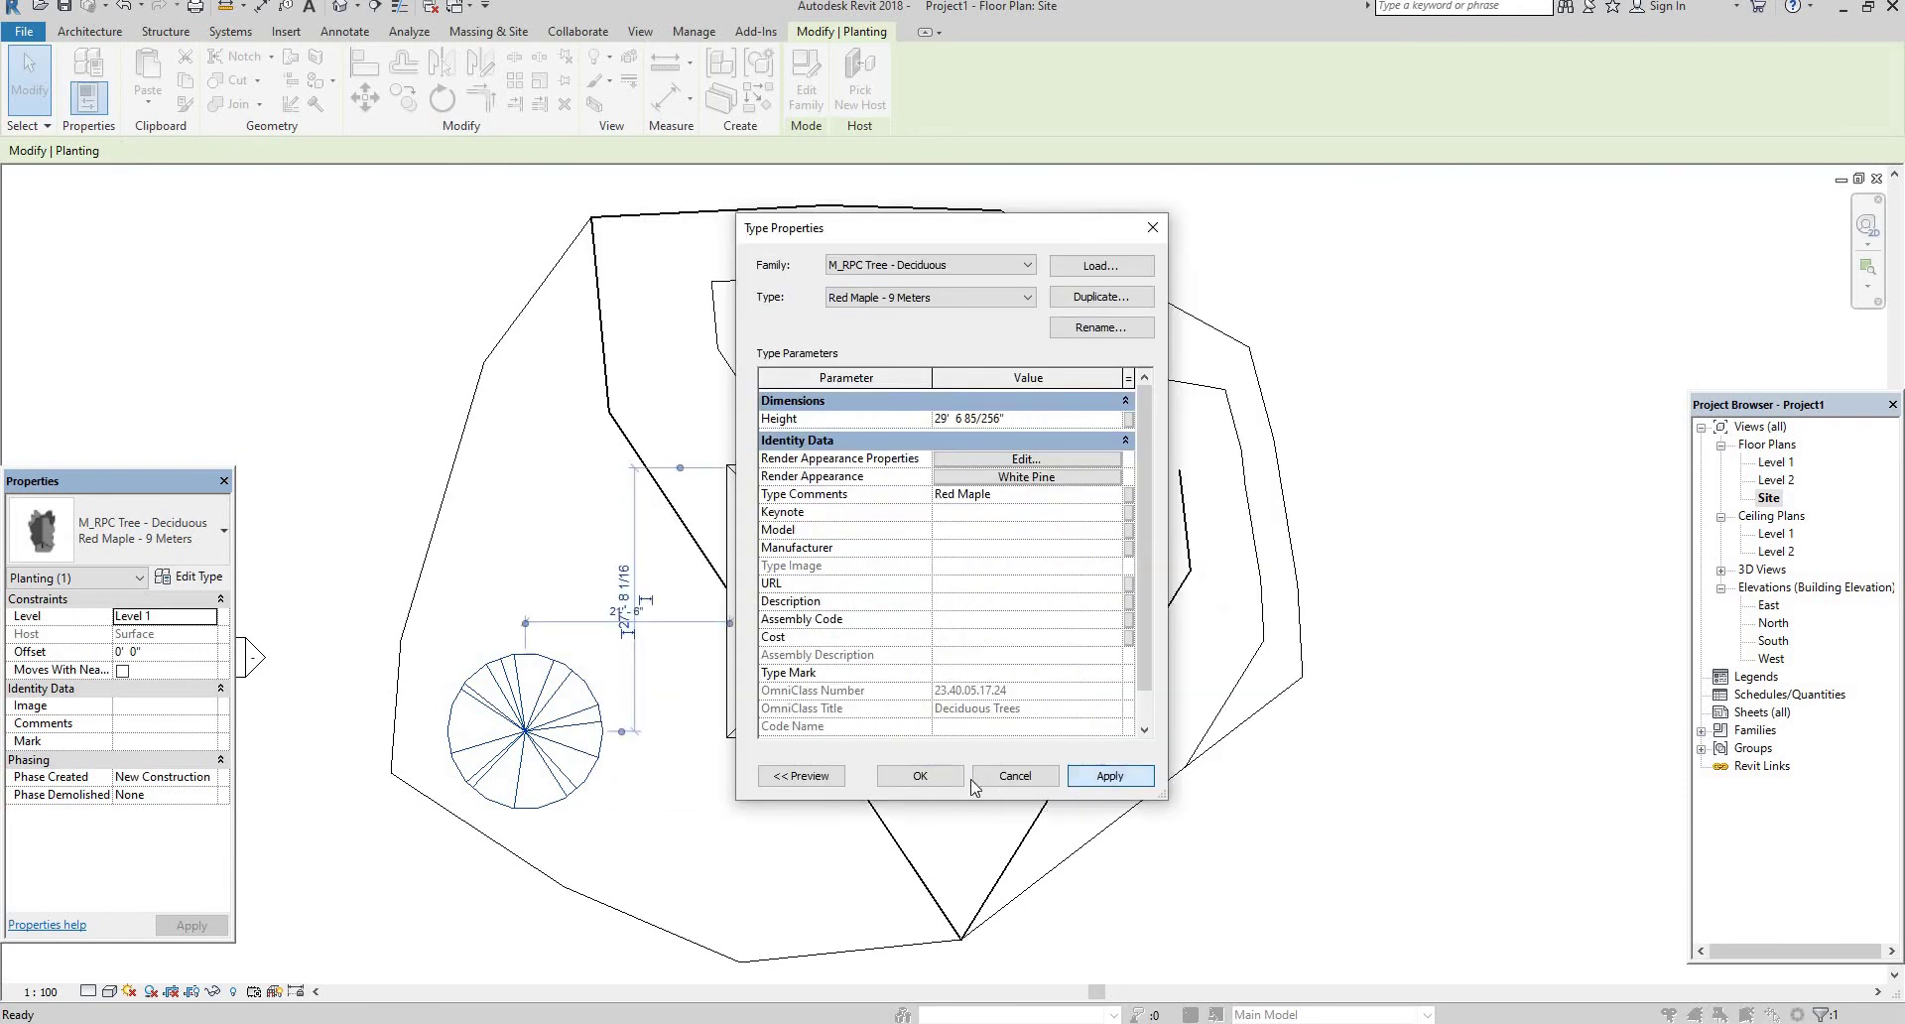
left_click(919, 775)
left_click(337, 10)
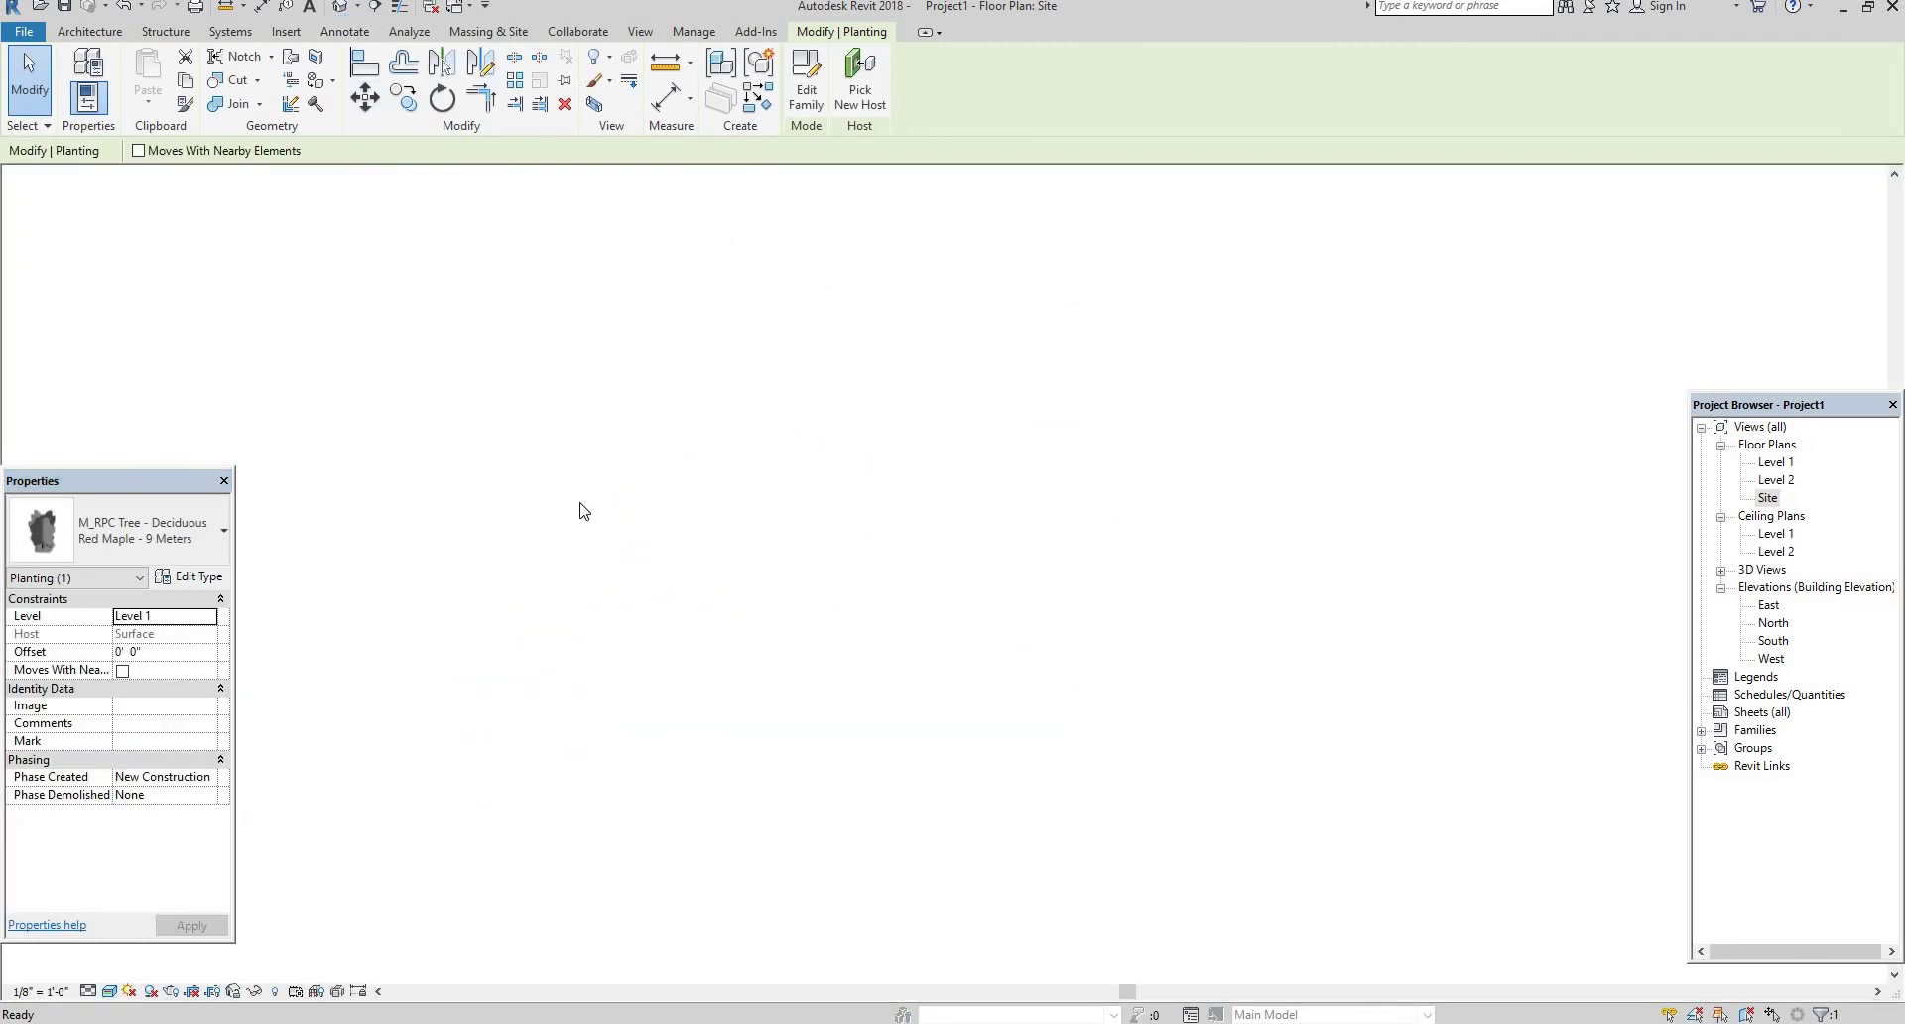
- Orbit the 3D view to check the pine beside the house, then return to the Site plan
scroll(635, 590, "down", 3)
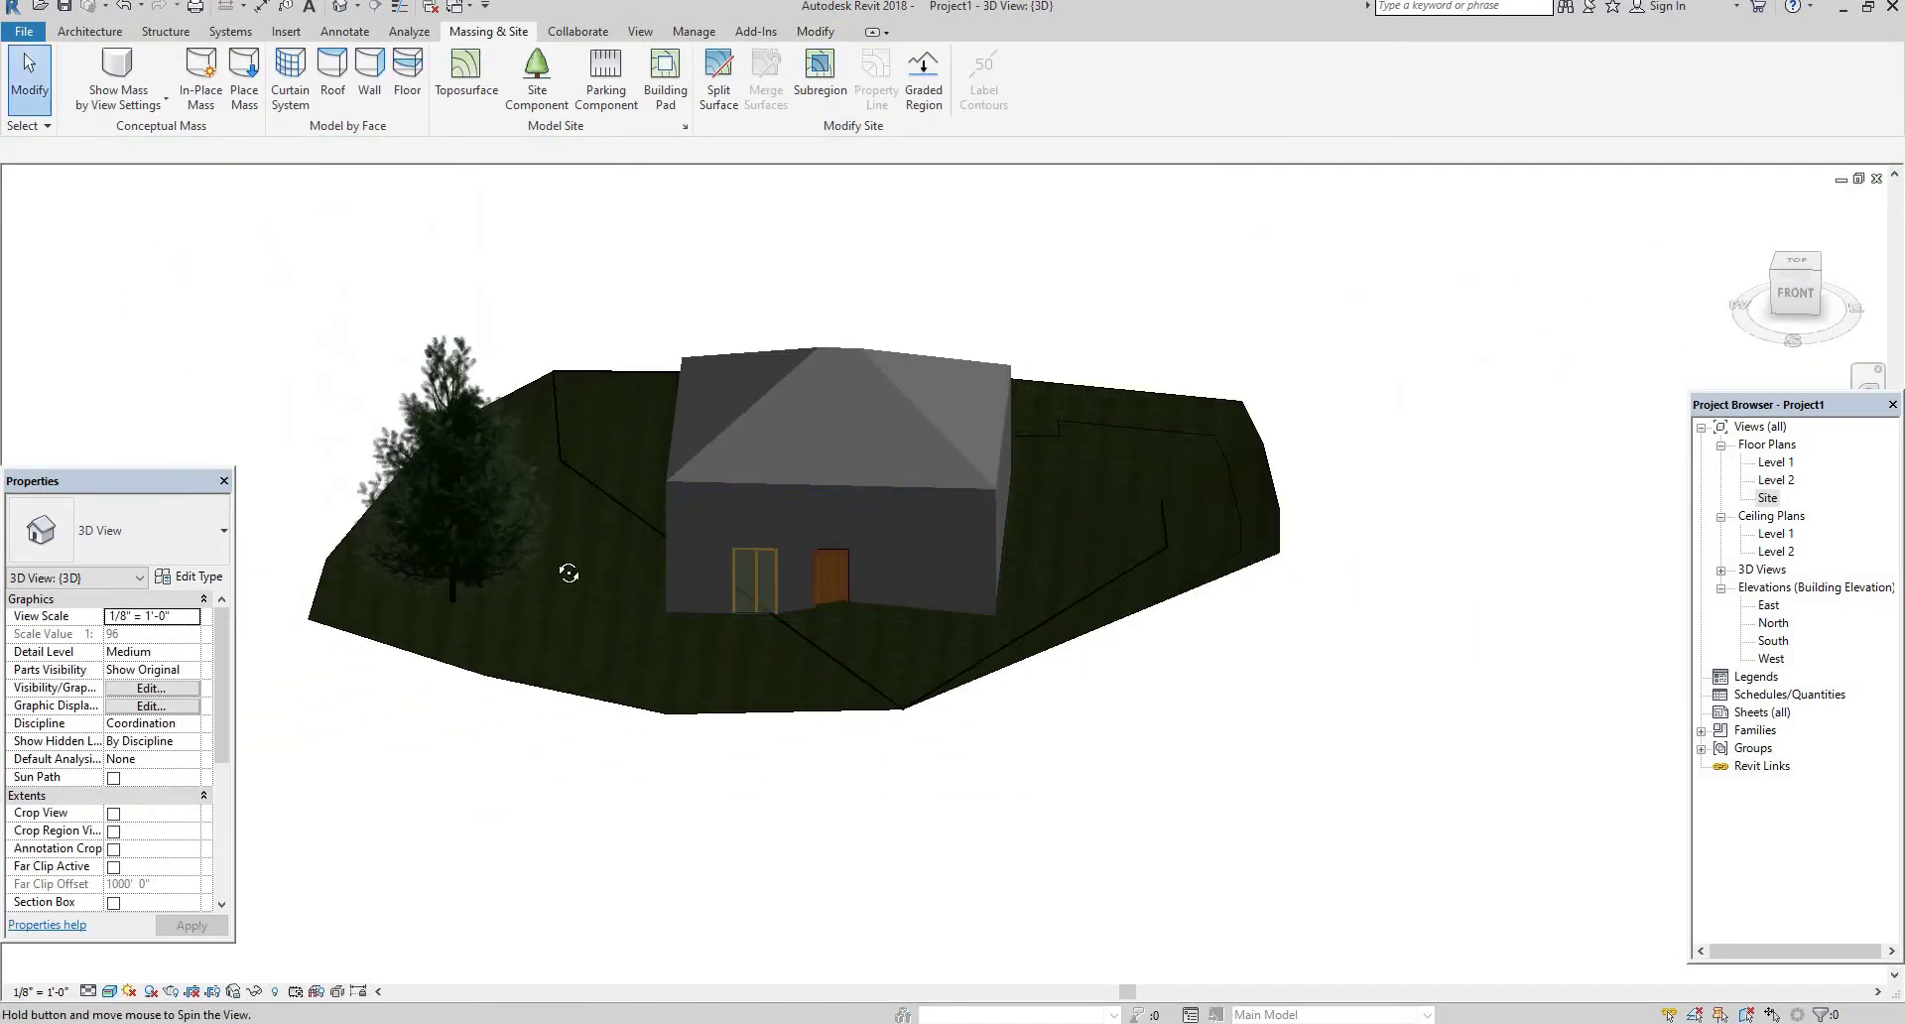
middle_click_drag(553, 557, 1682, 509, "shift")
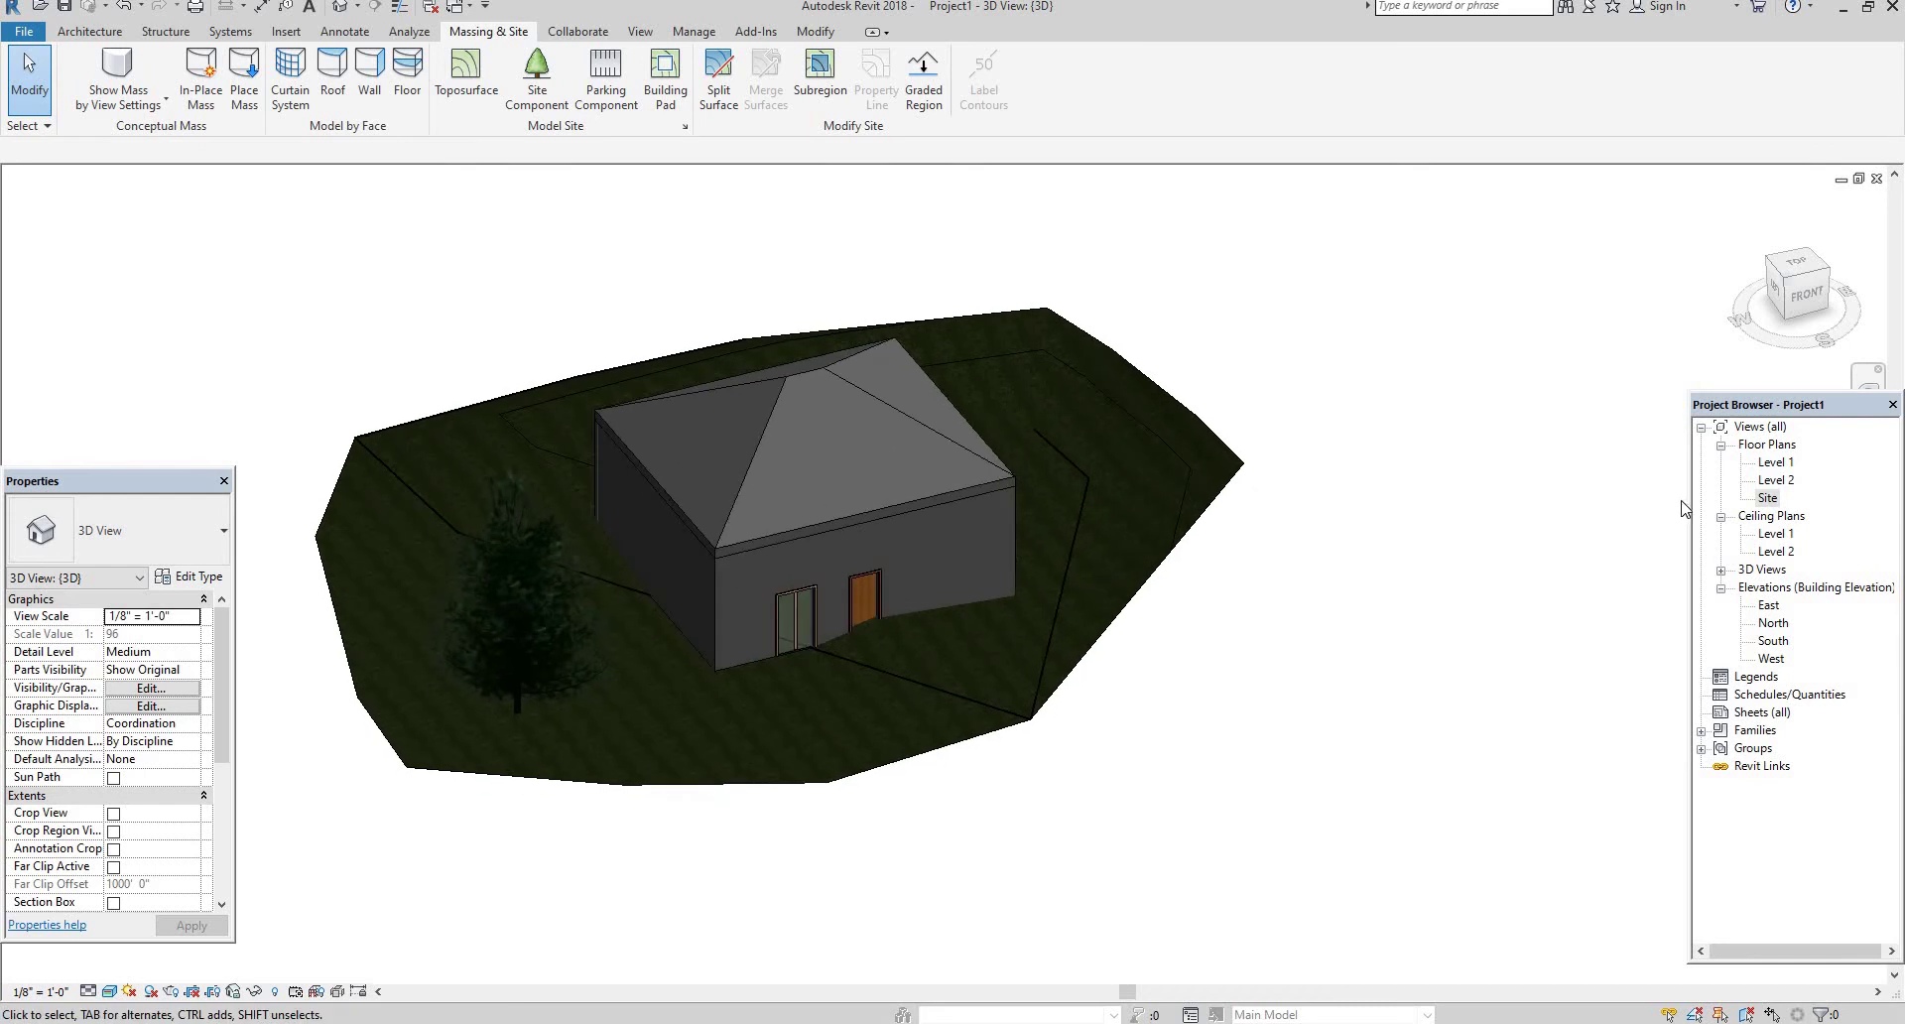
double_click(1768, 497)
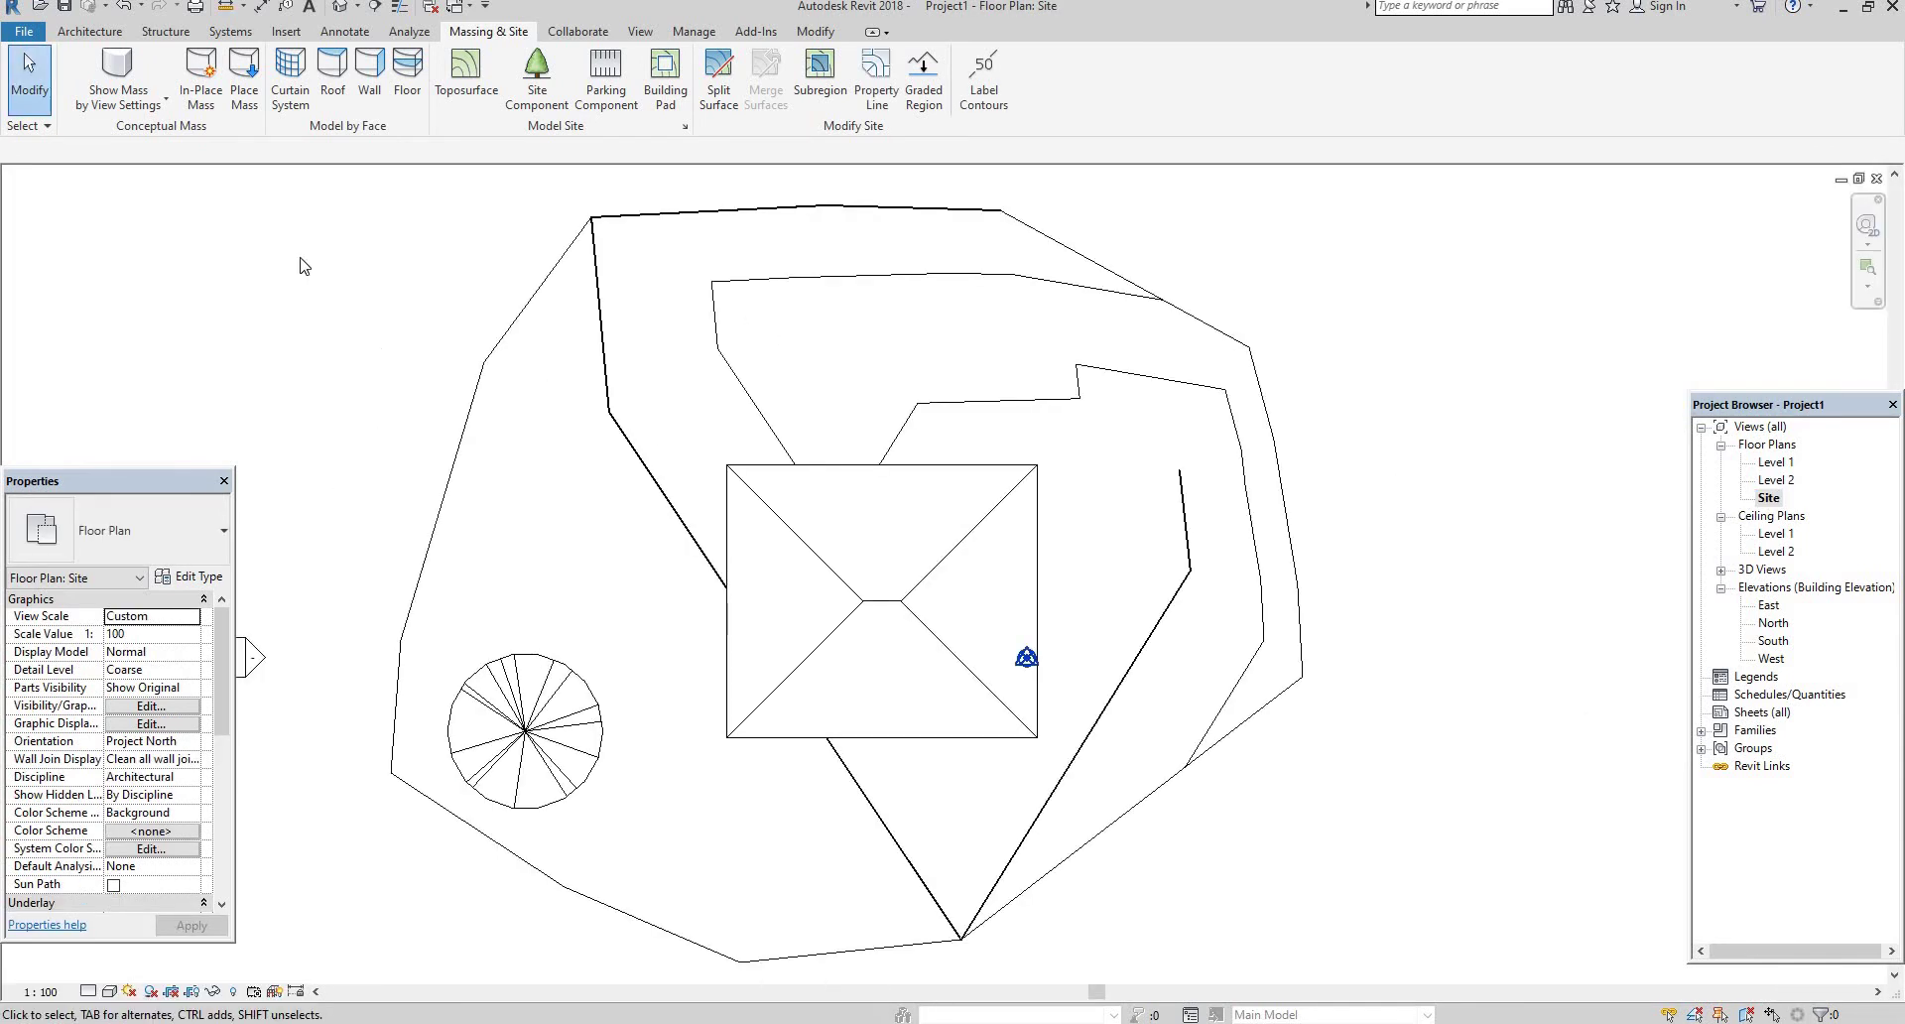
- Place a Gray Birch - 3.1 Meters planting just below the house's lower-left corner
left_click(537, 74)
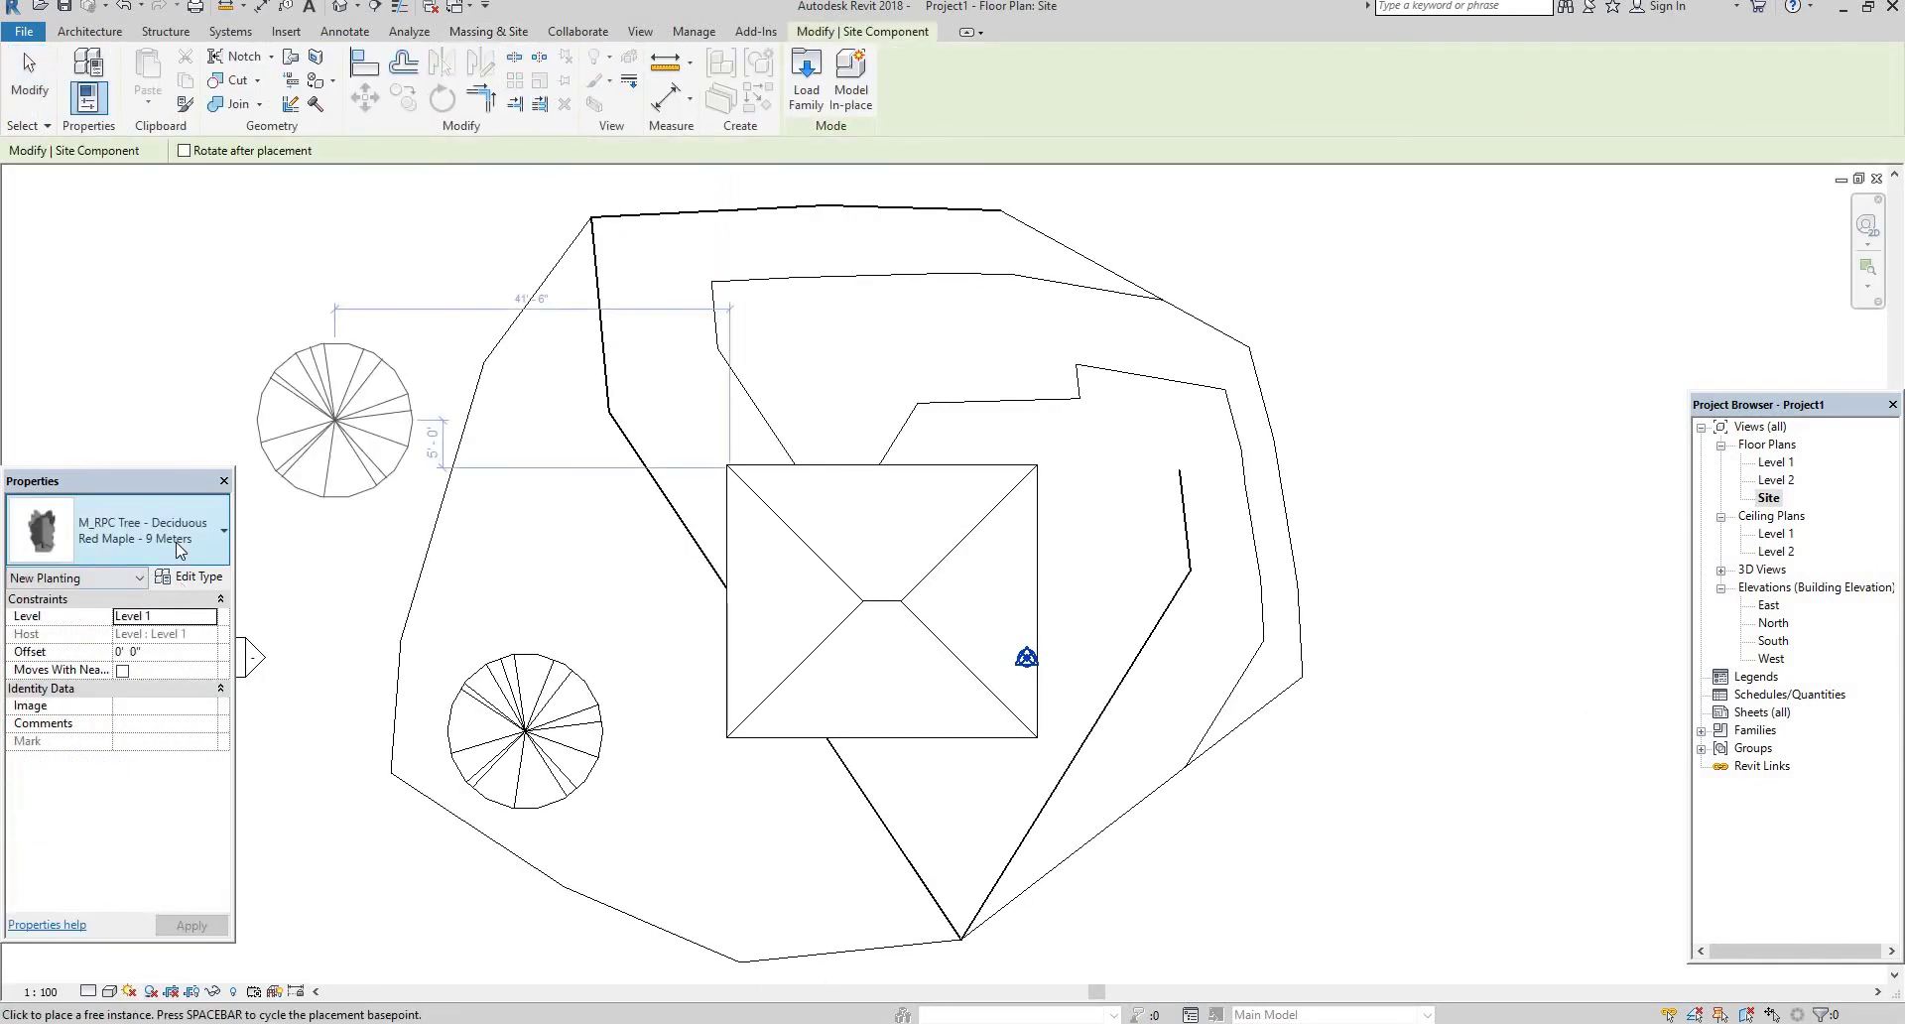
left_click(175, 541)
left_click(95, 713)
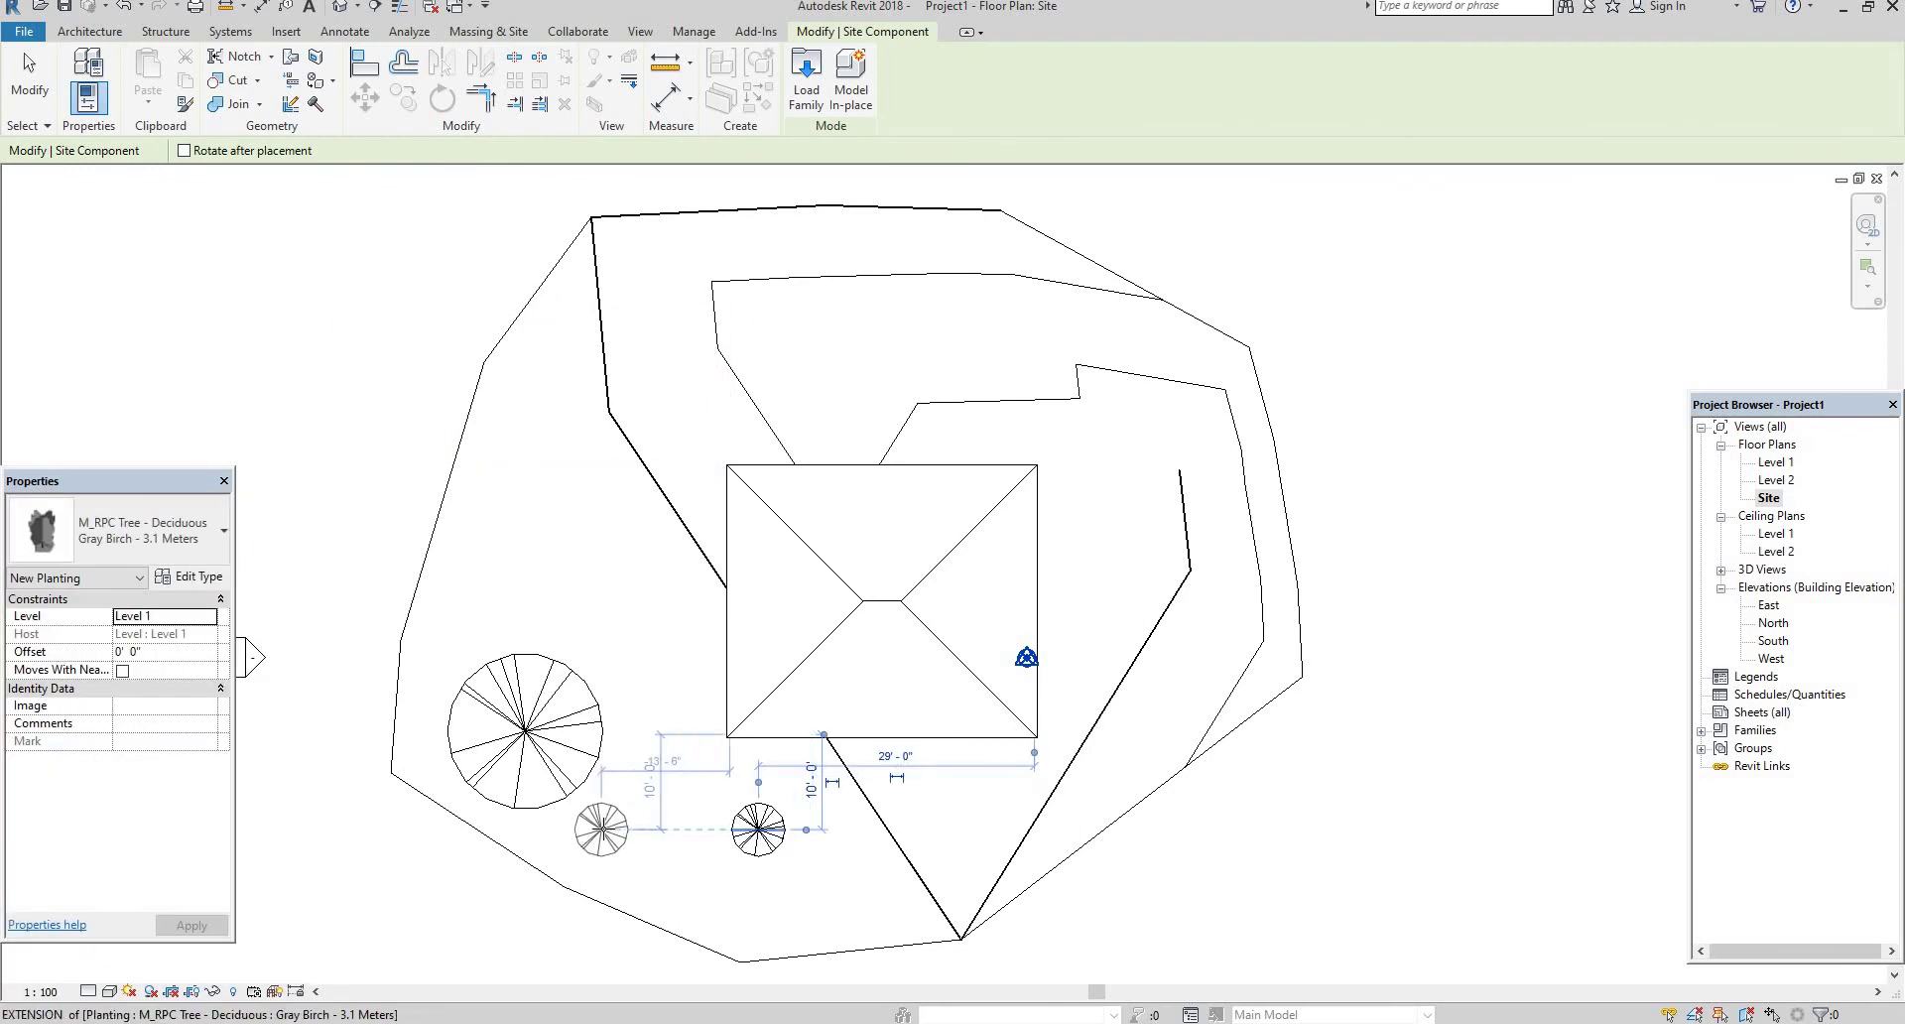
key("Escape")
- Duplicate the birch as type 'Gray Birch - 3.1 Meters 2' with the Shrubs & Grasses Rhododendron render appearance
left_click(760, 838)
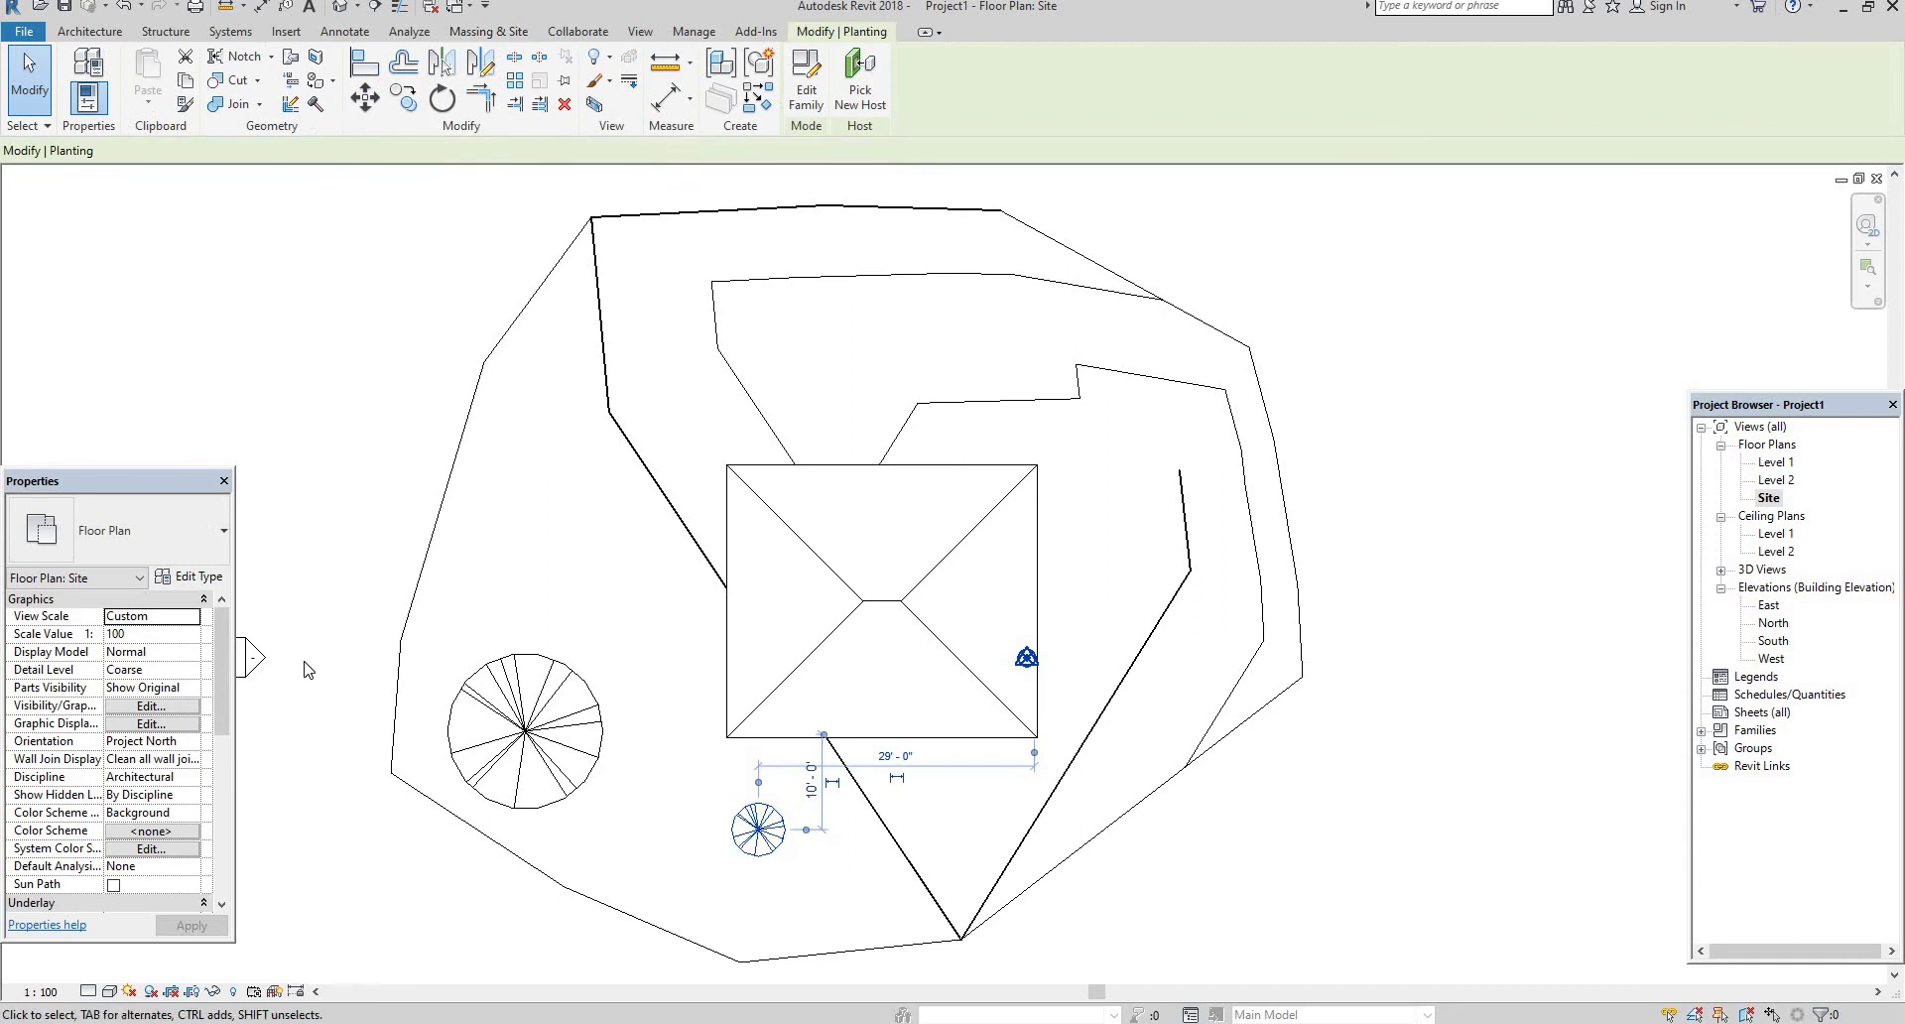
left_click(203, 579)
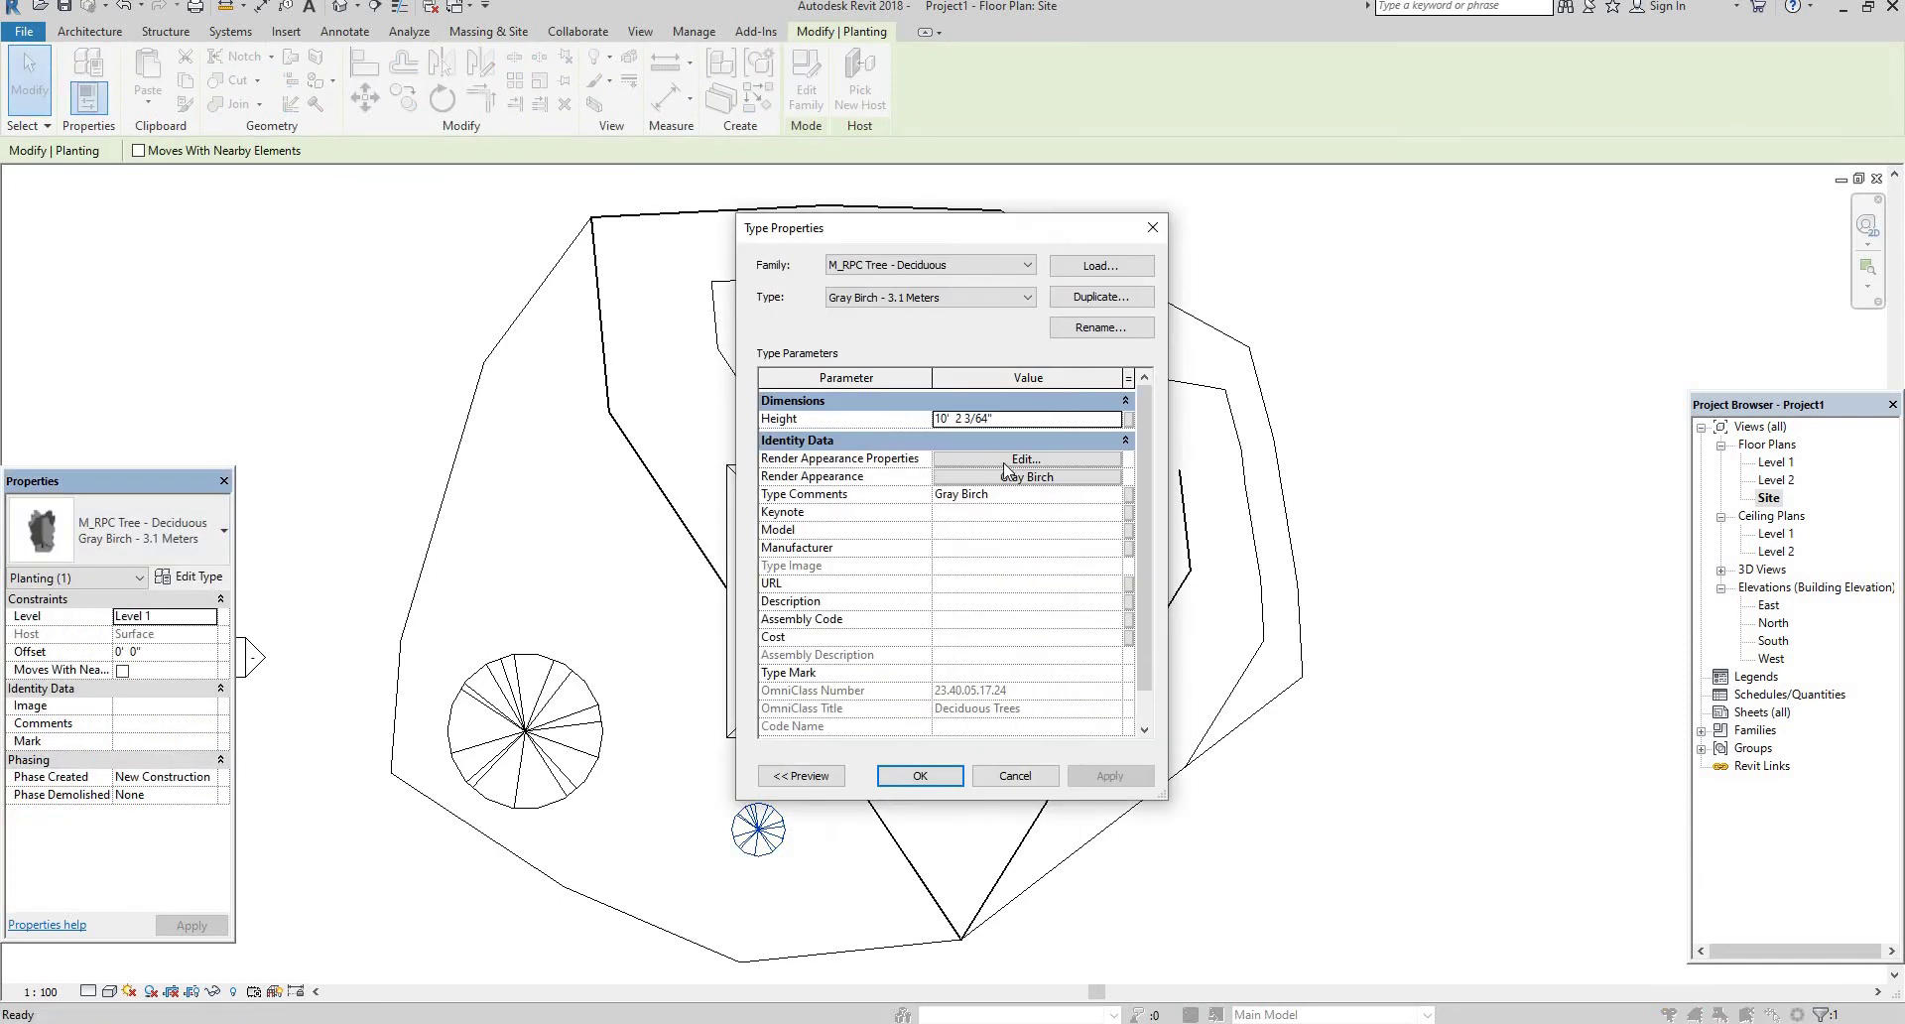
left_click(1103, 297)
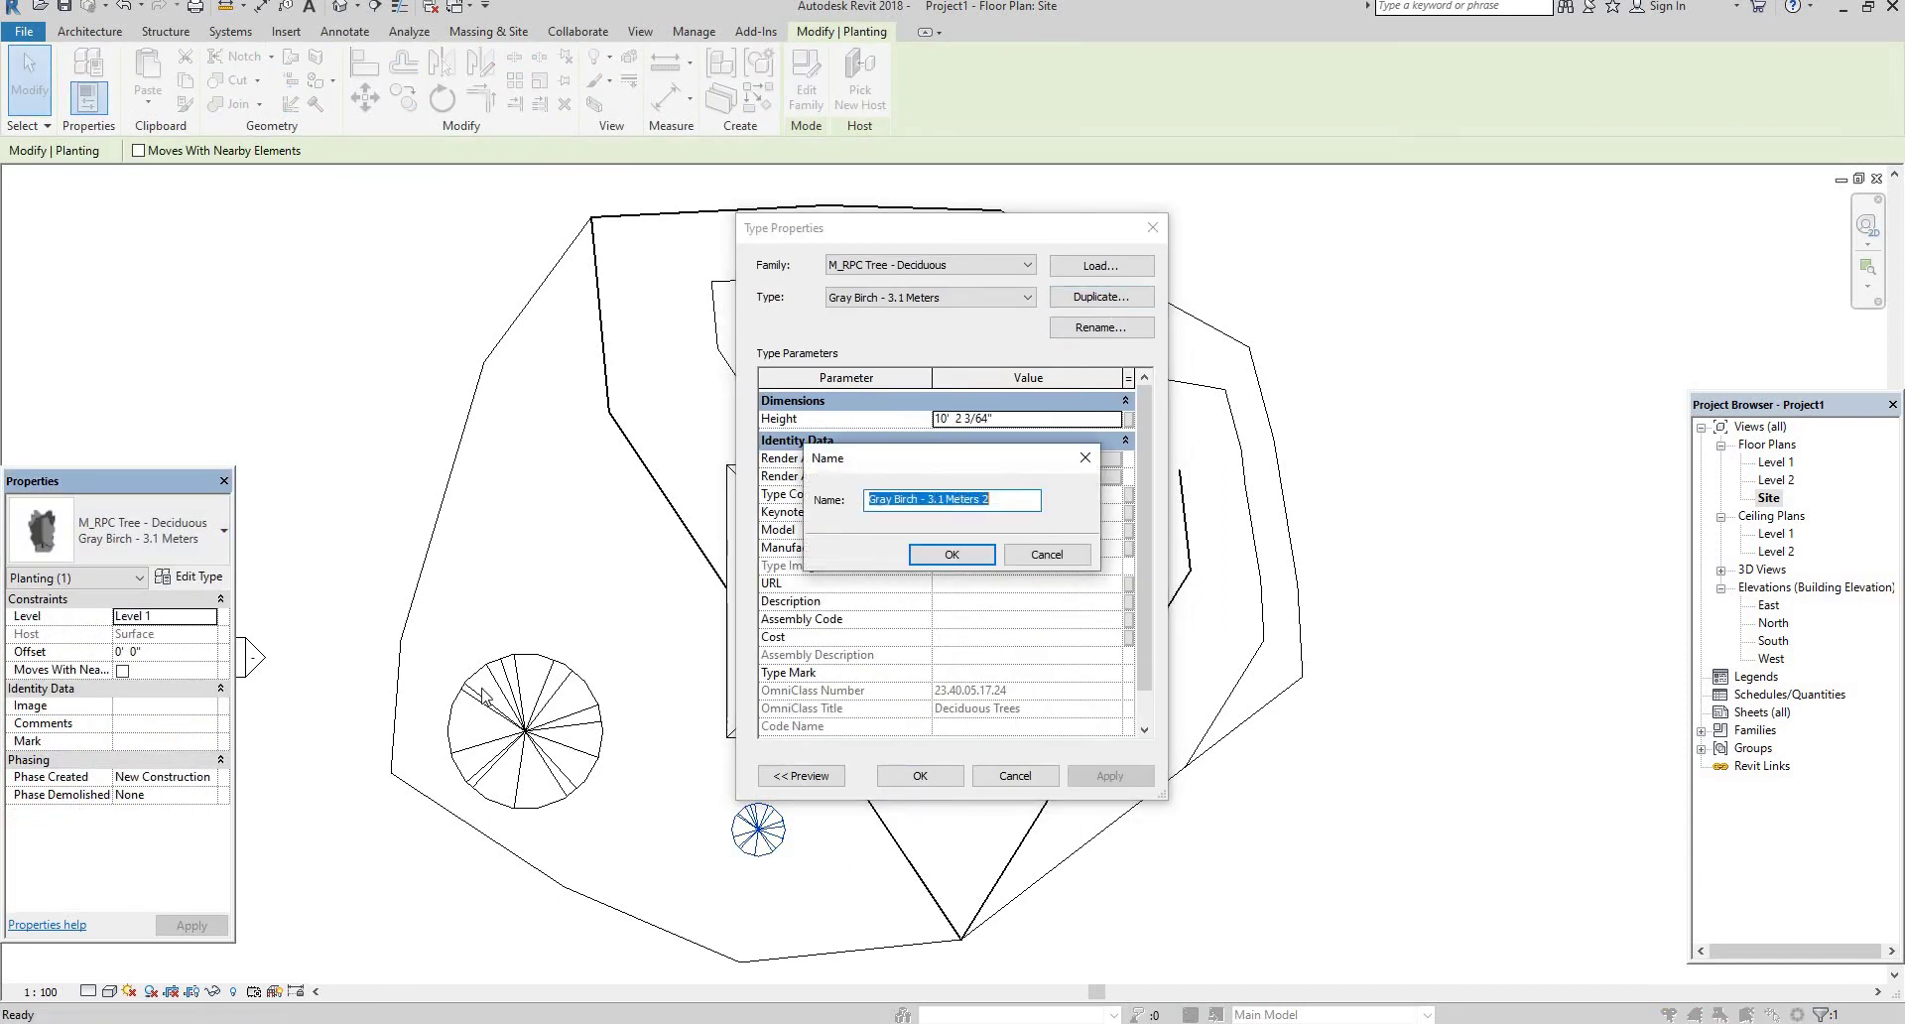
left_click(952, 554)
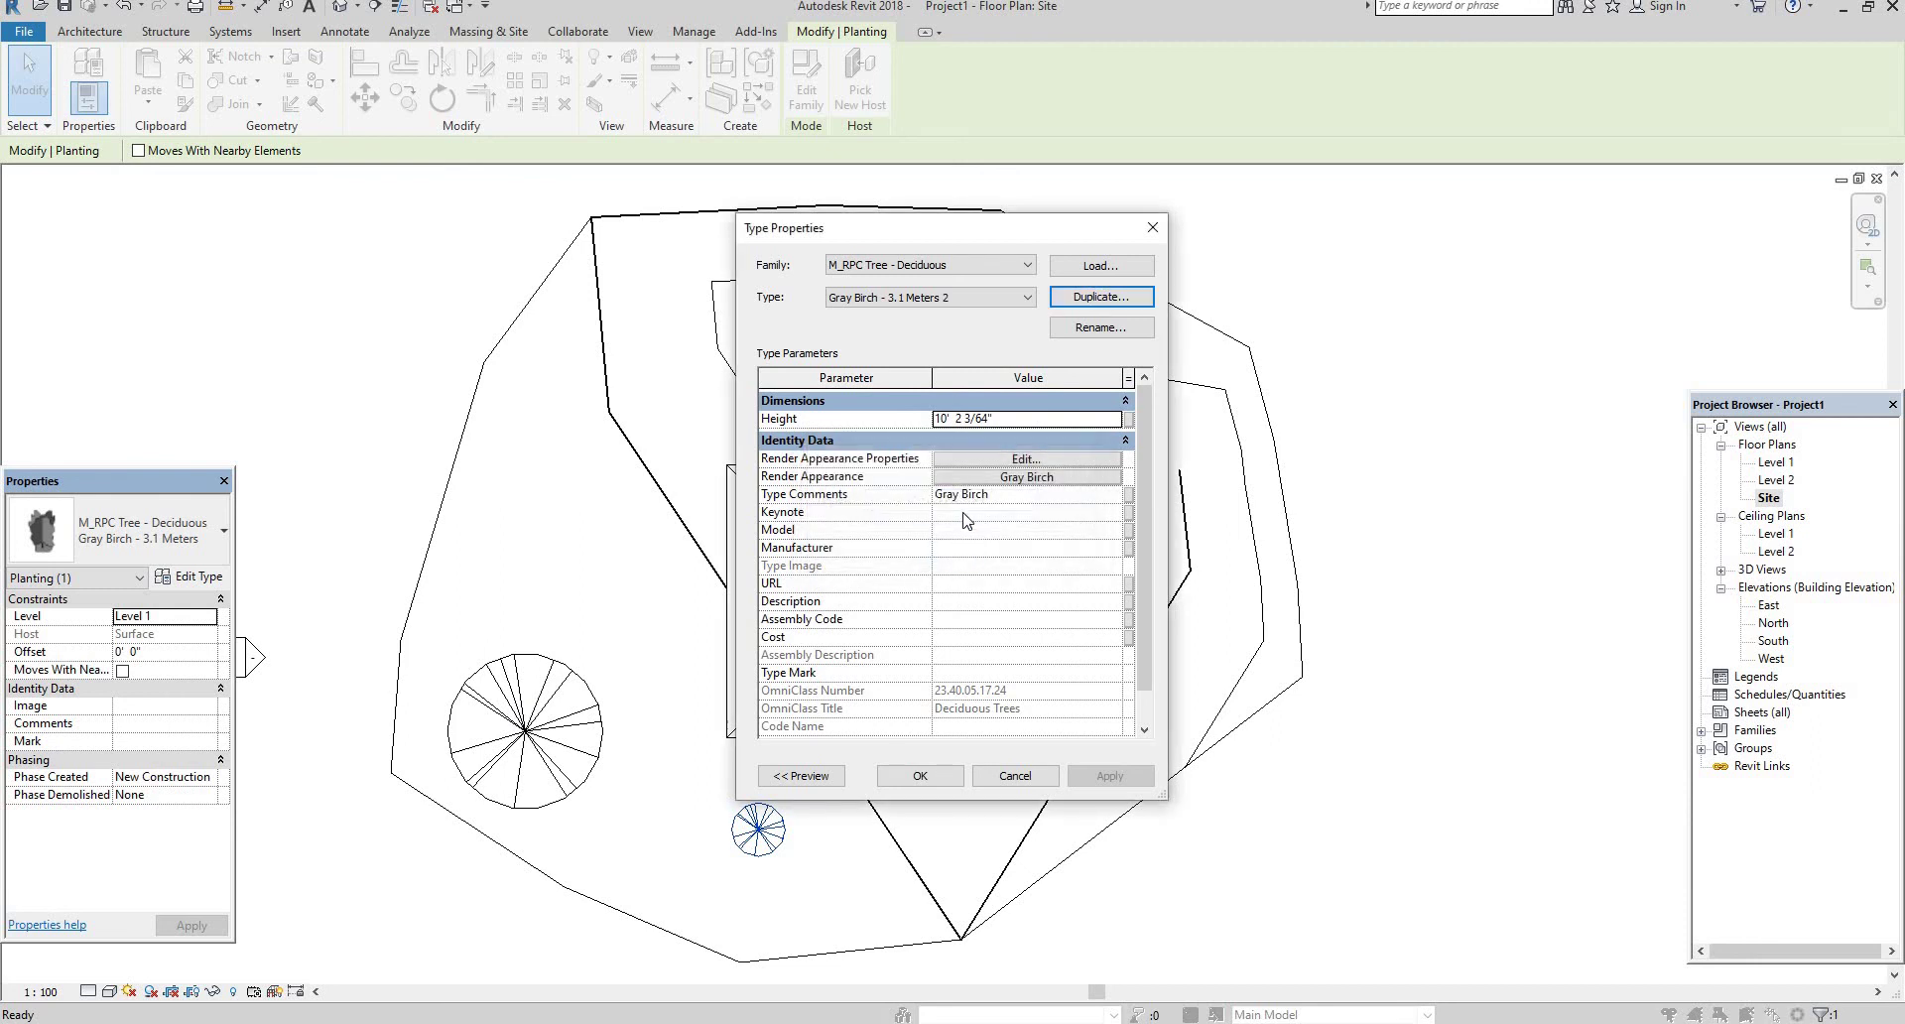
left_click(1041, 476)
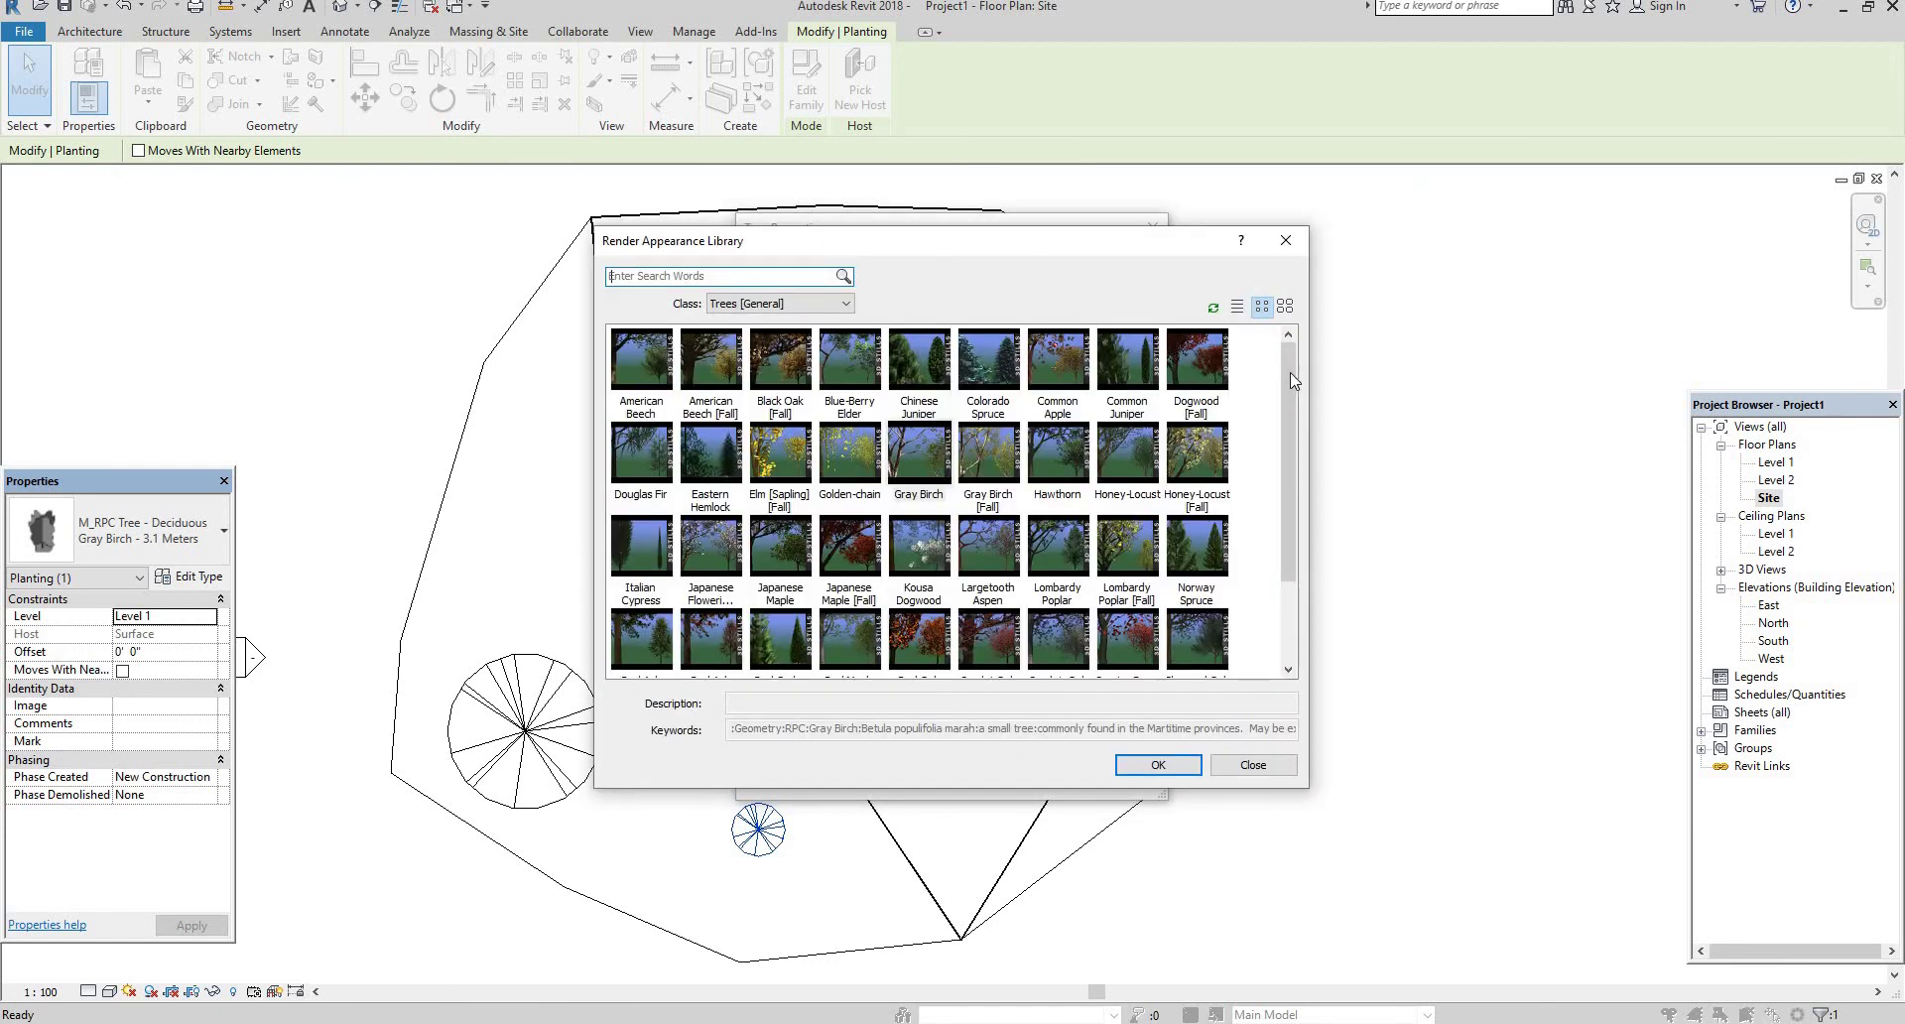
left_click(838, 304)
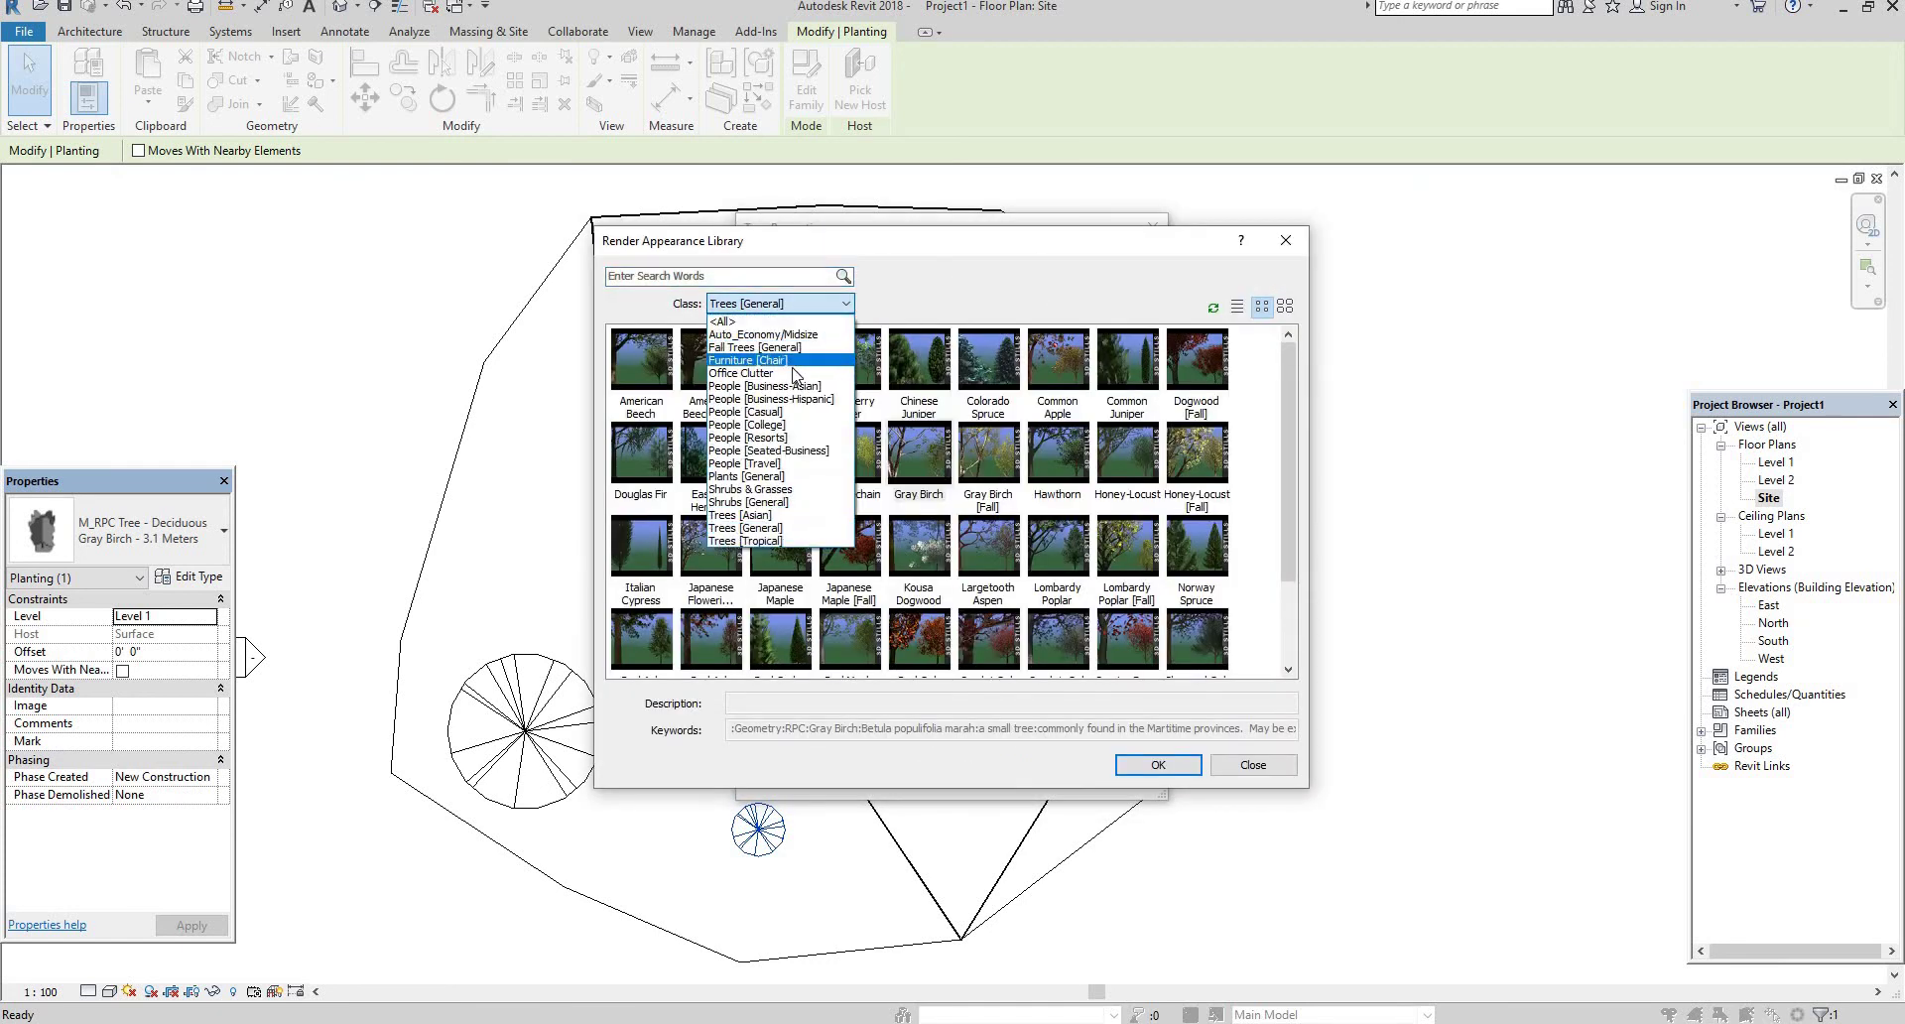
left_click(770, 490)
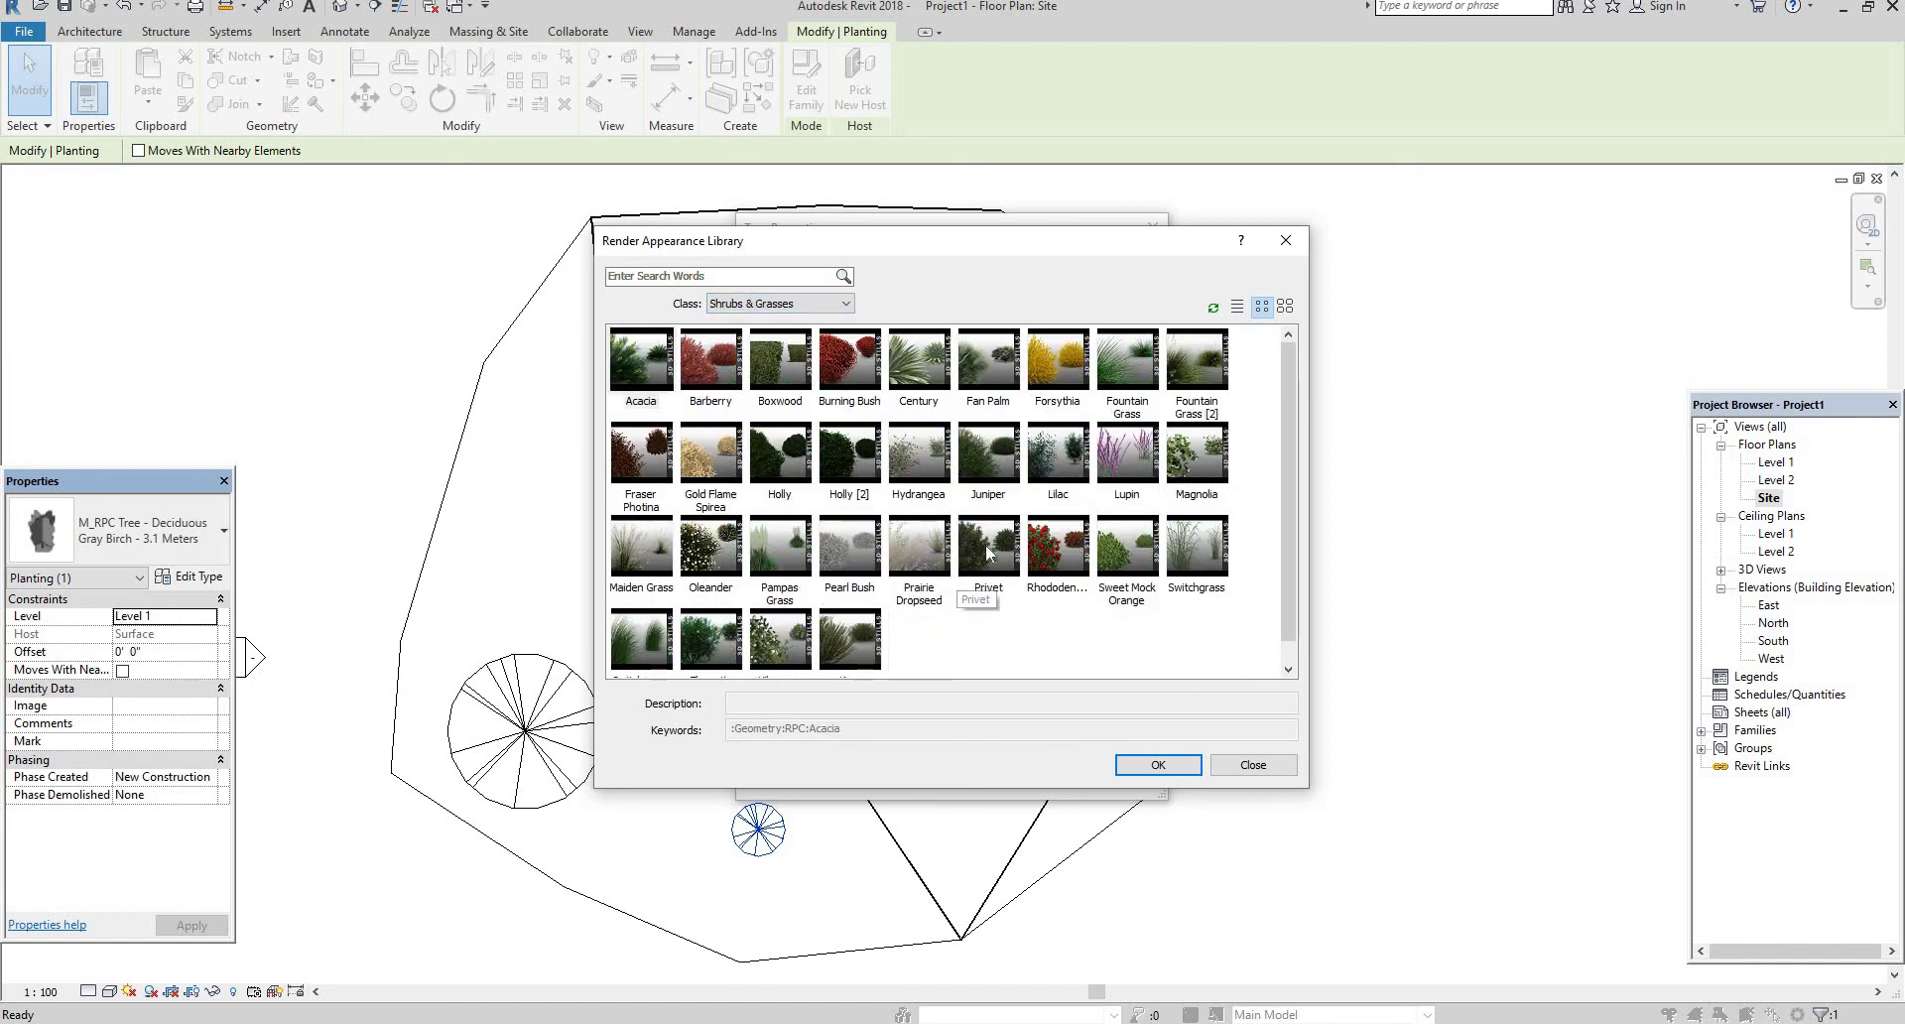
left_click(1058, 547)
left_click(1158, 764)
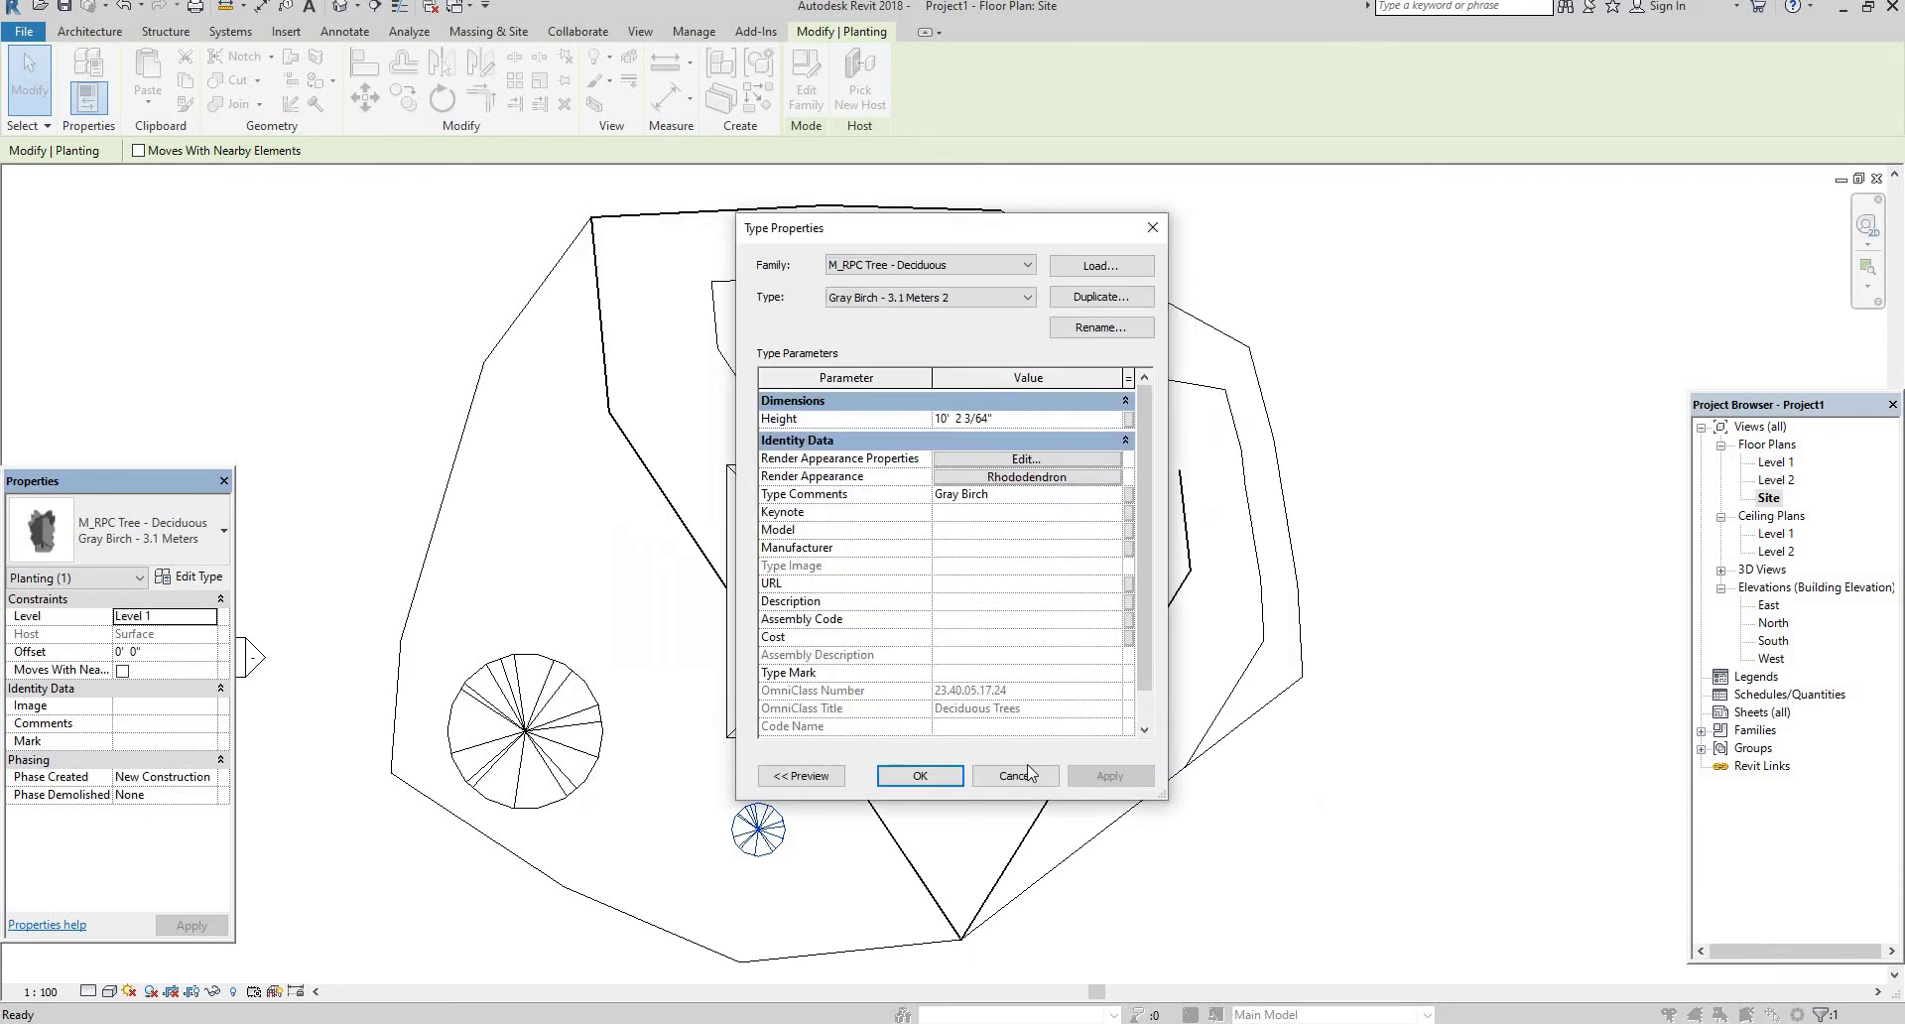
left_click(920, 776)
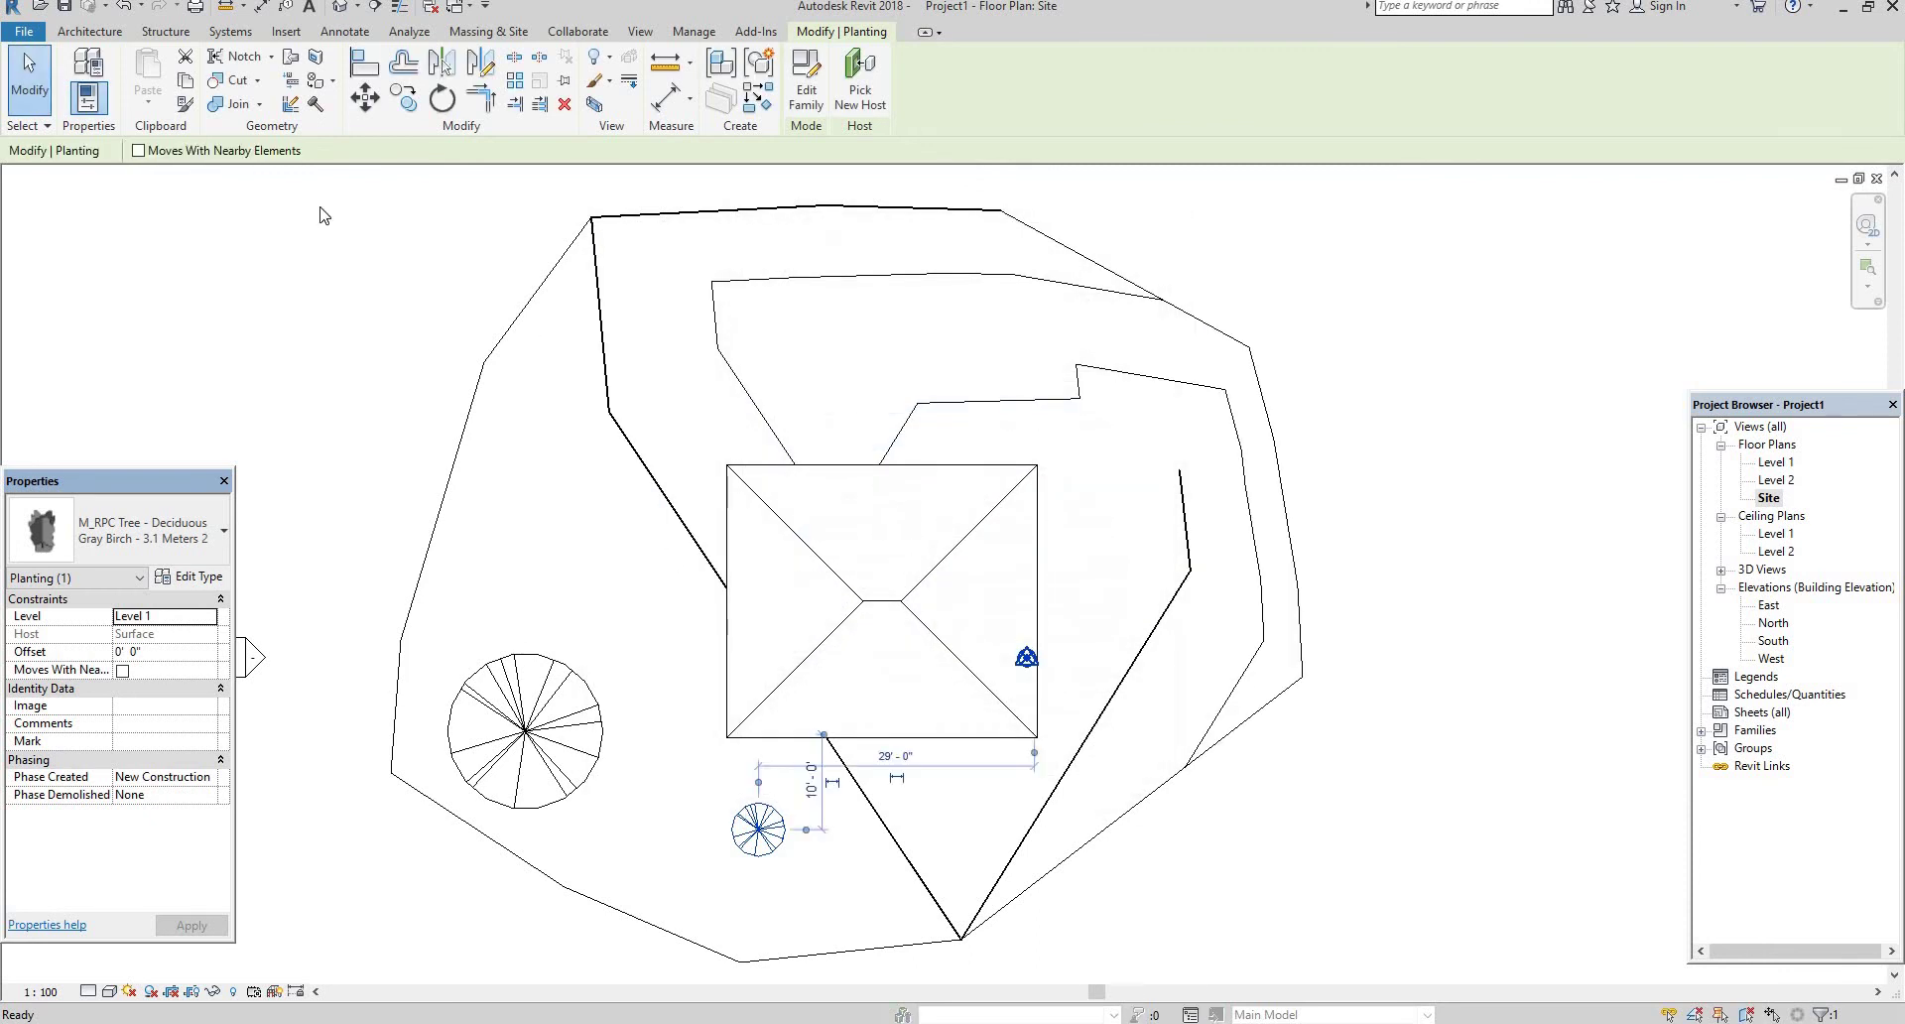
- Switch to the default 3D view and orbit to a corner showing the rhododendron beside the house and pine
left_click(341, 8)
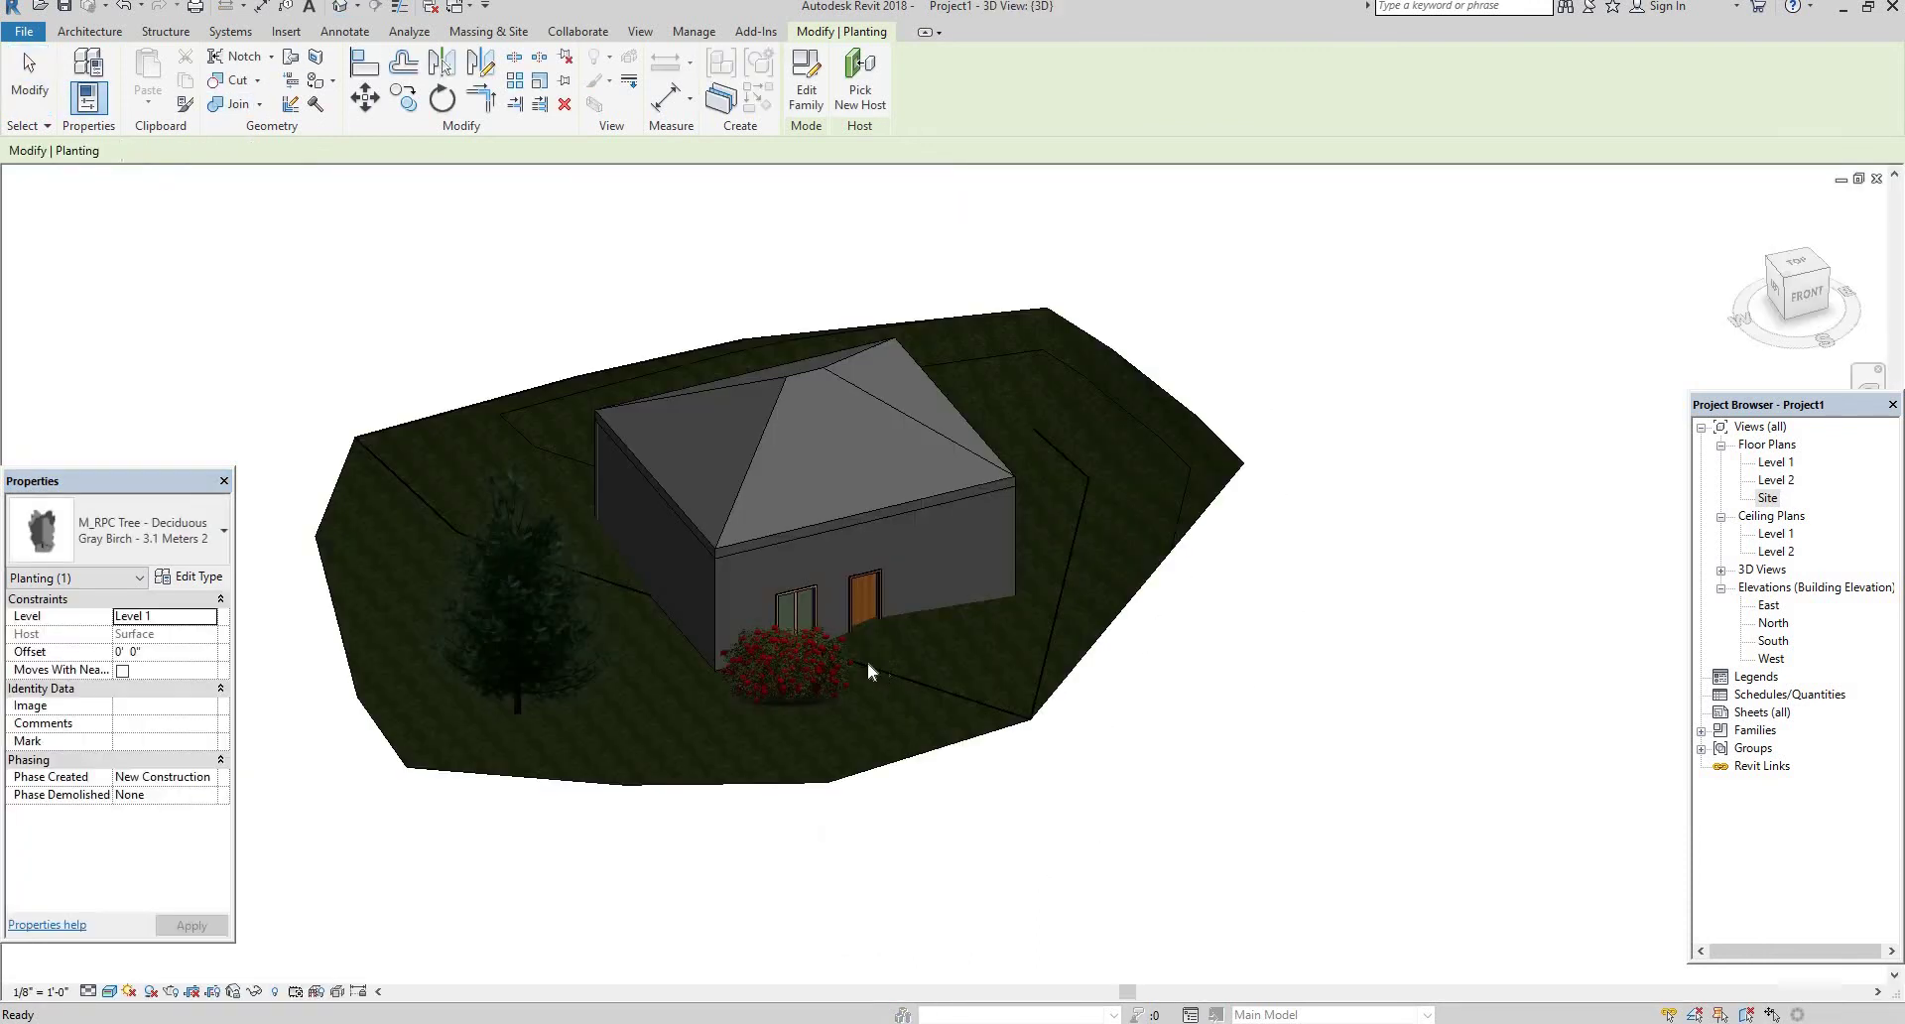
key("Escape")
middle_click_drag(837, 605, 784, 580, "shift")
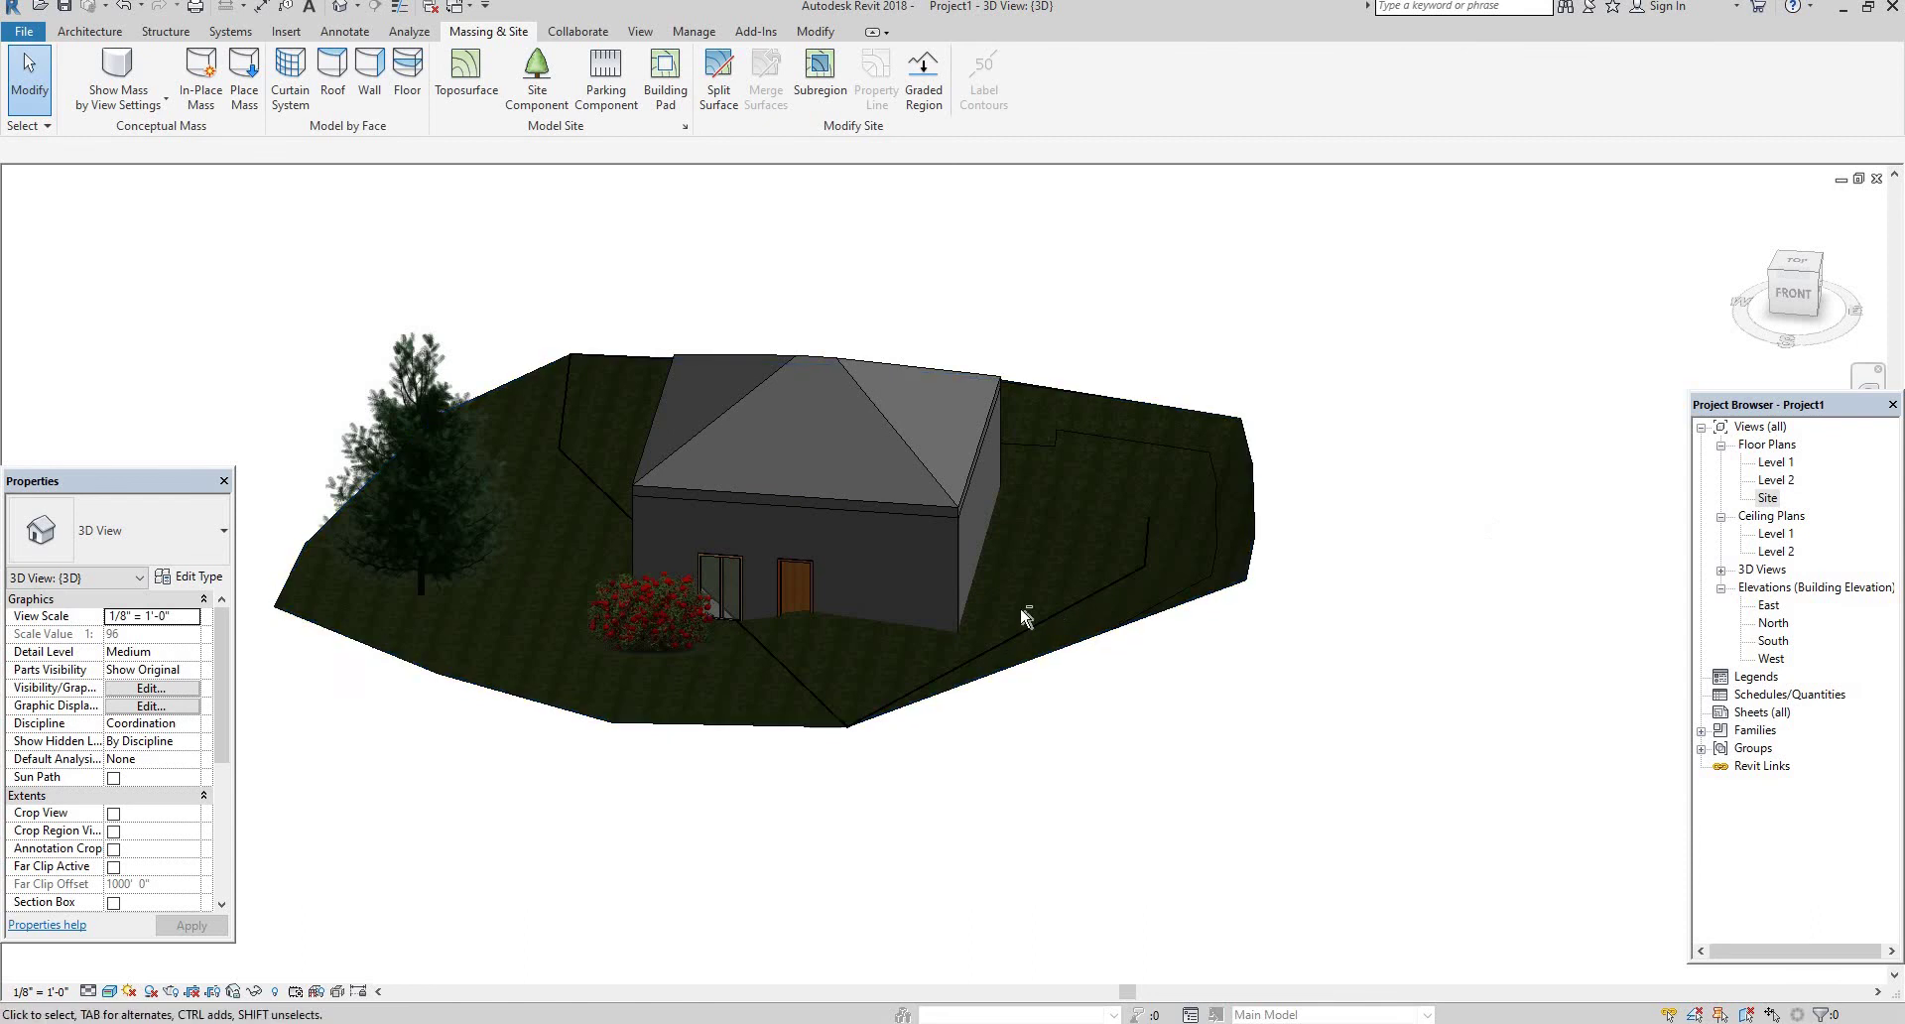
middle_click_drag(1025, 616, 631, 605, "shift")
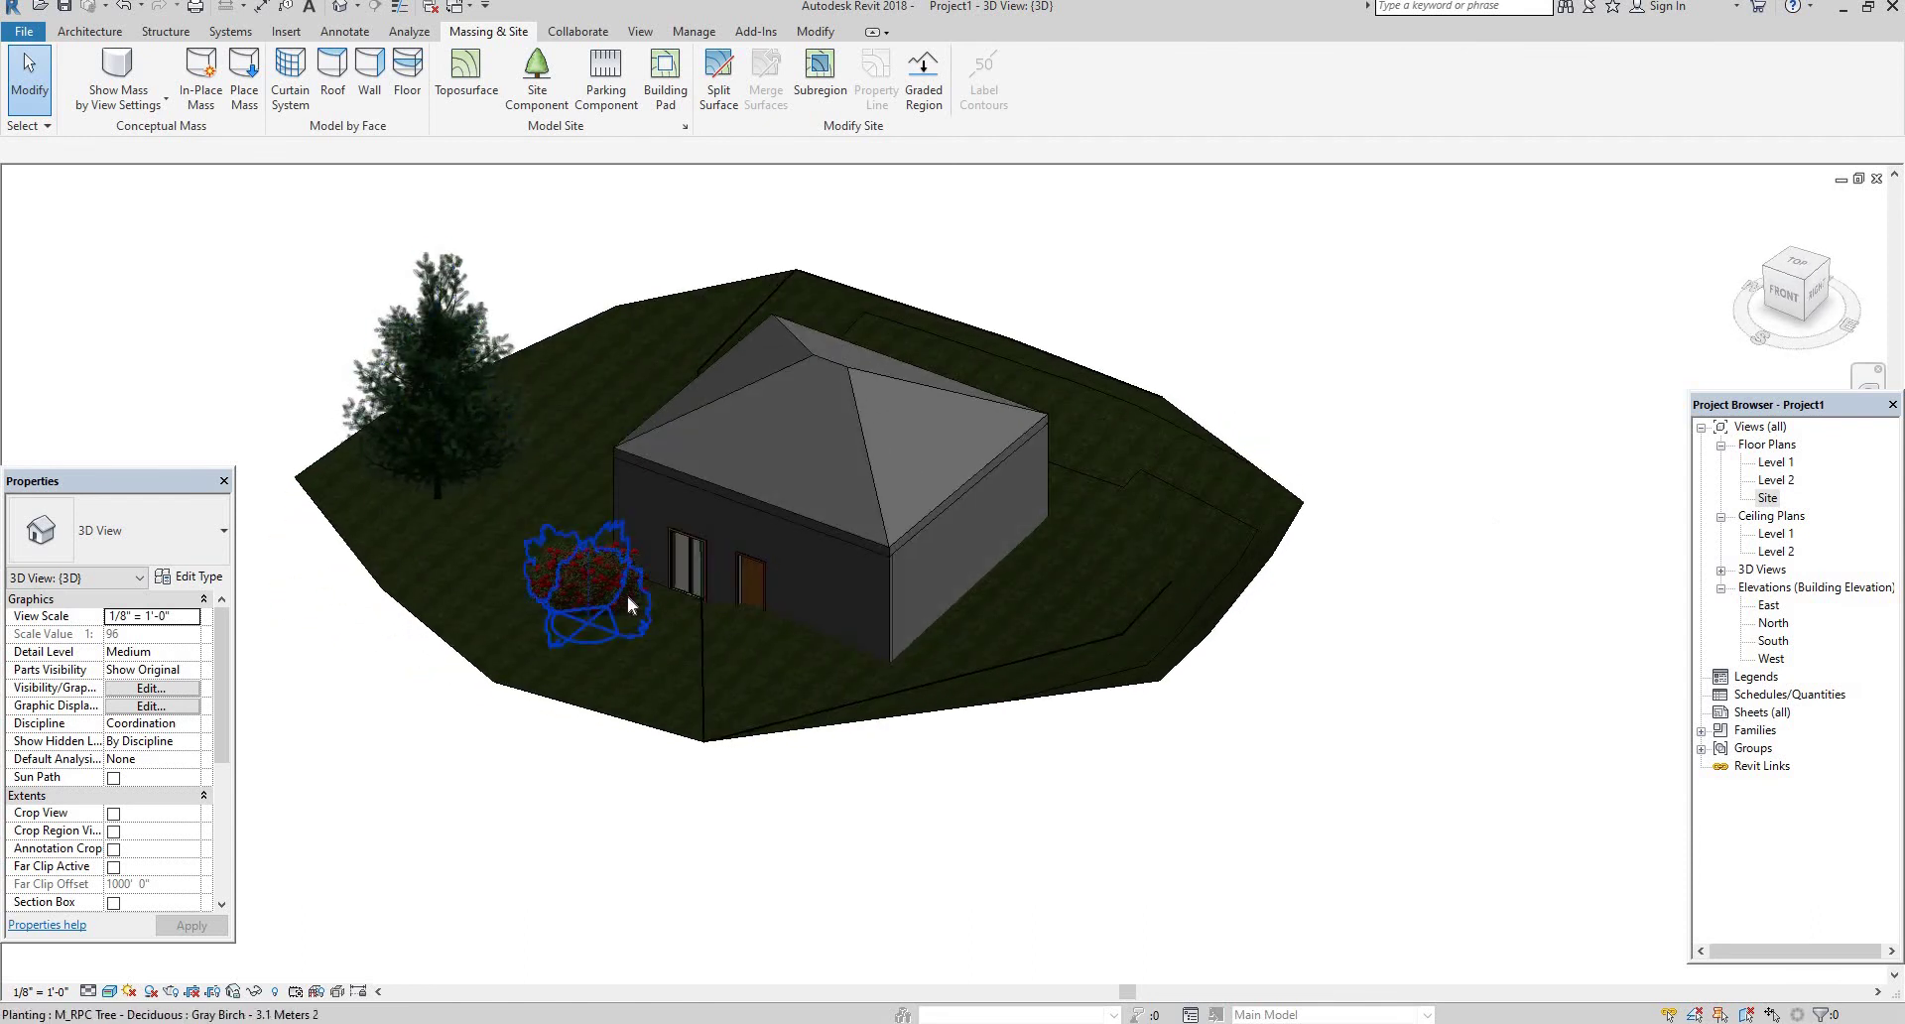
middle_click_drag(523, 553, 766, 678, "shift")
middle_click_drag(599, 579, 662, 503, "shift")
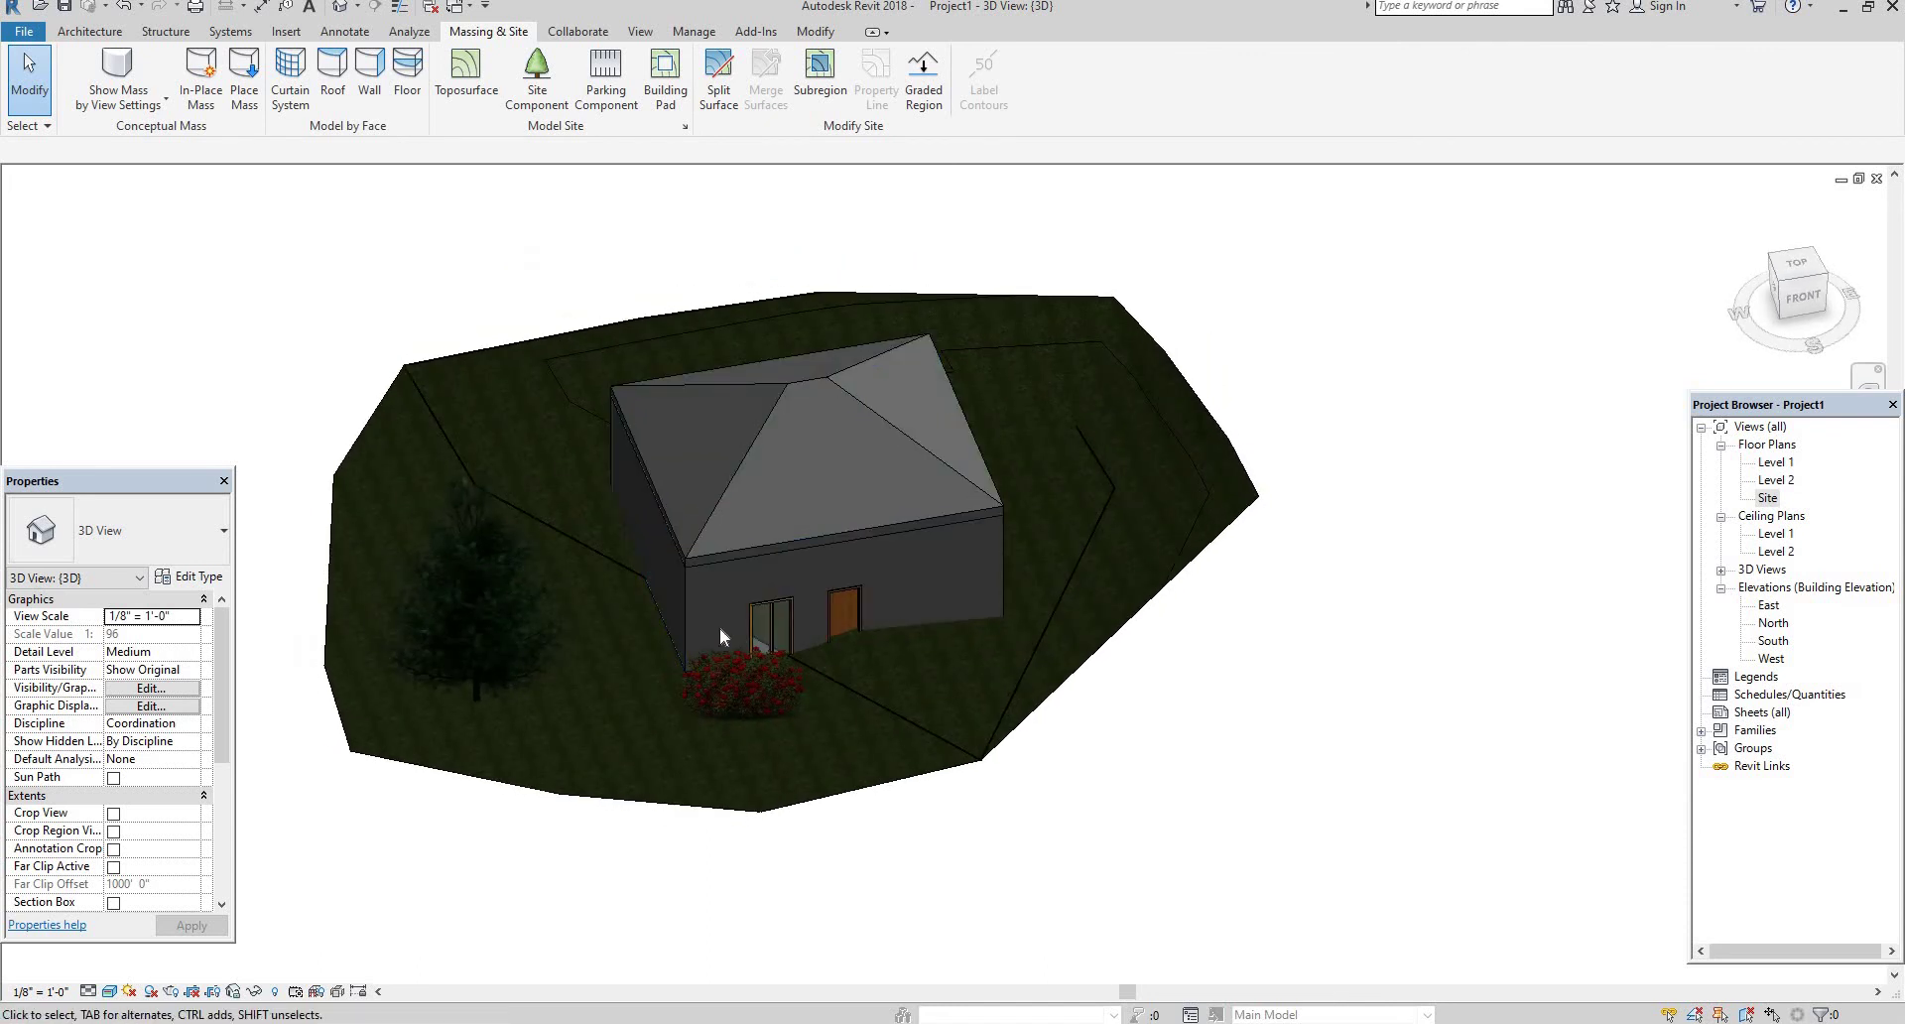